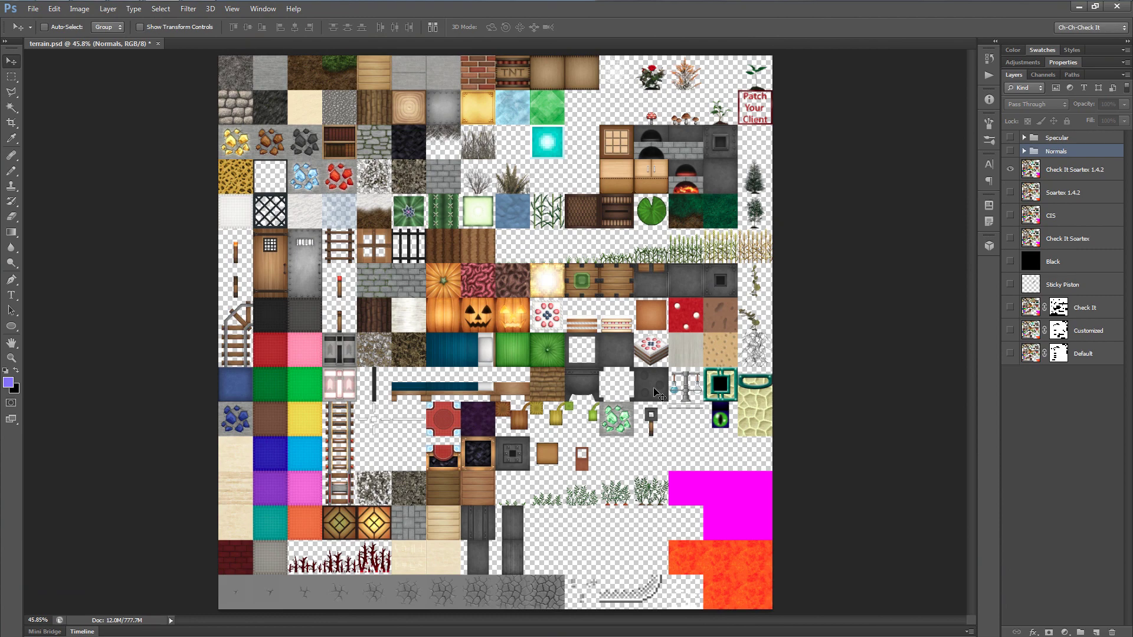
Step: Examine the block textures across the whole terrain sheet at 100% zoom and return to the full-sheet view
key(ctrl+1)
drag(625, 344, 611, 314)
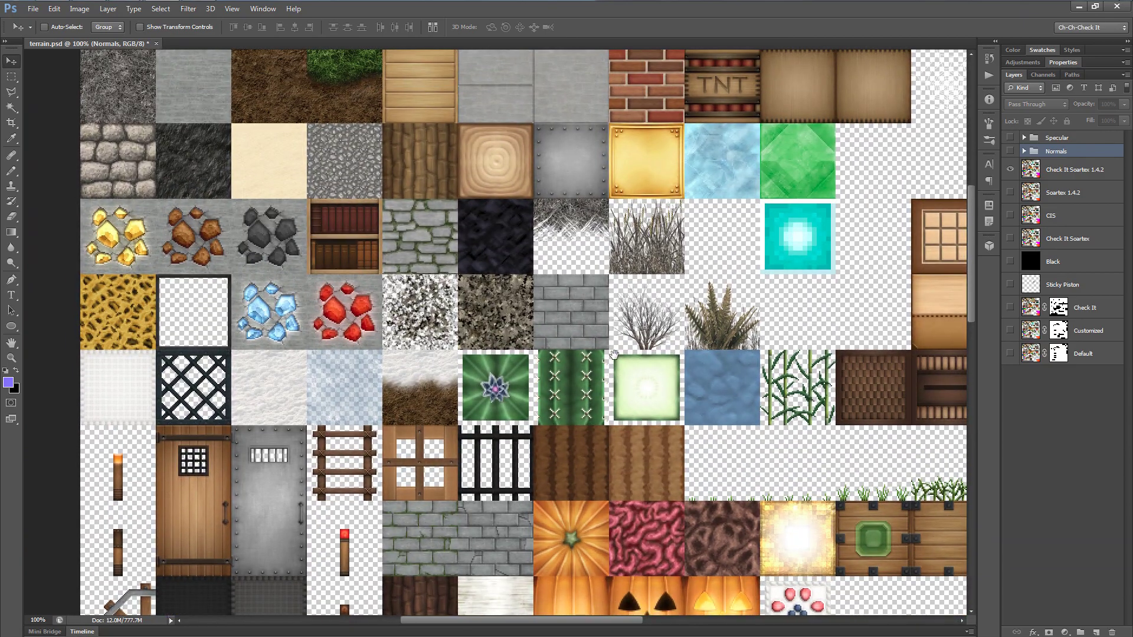
drag(620, 373, 574, 378)
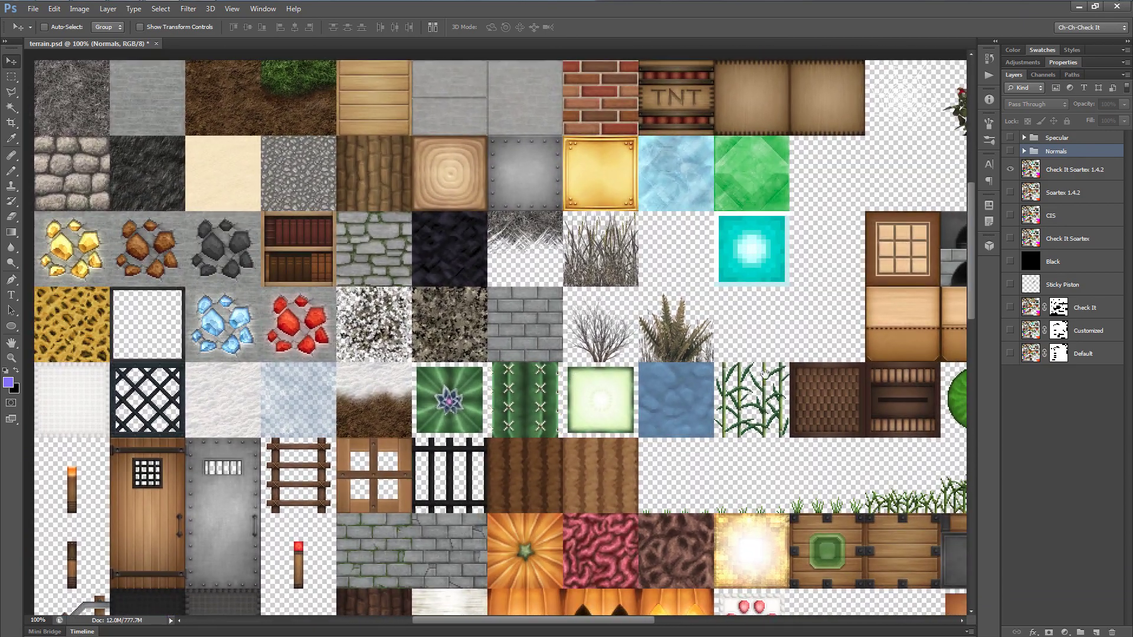
drag(840, 379, 782, 383)
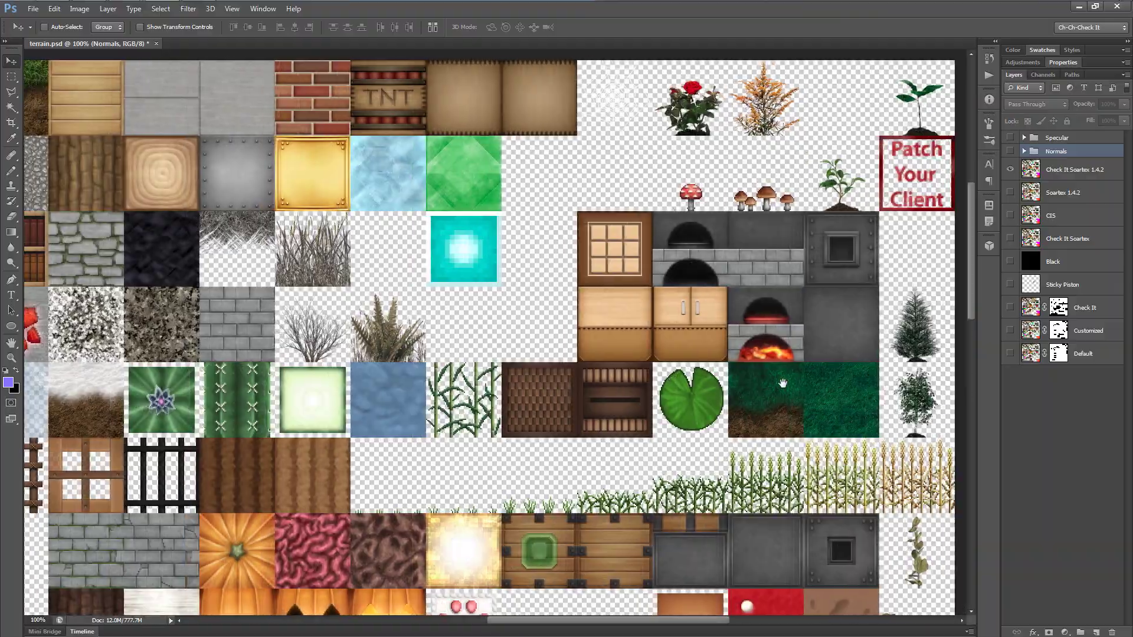
scroll(785, 413, down, 5)
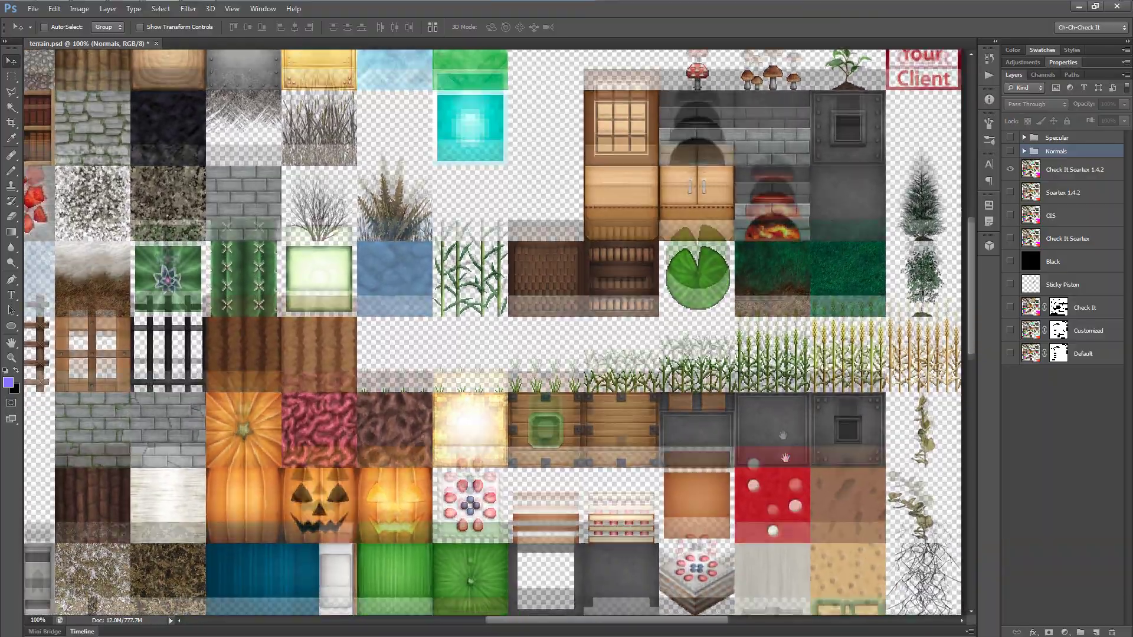
scroll(793, 482, down, 5)
scroll(751, 460, down, 3)
scroll(714, 434, up, 2)
scroll(715, 434, down, 10)
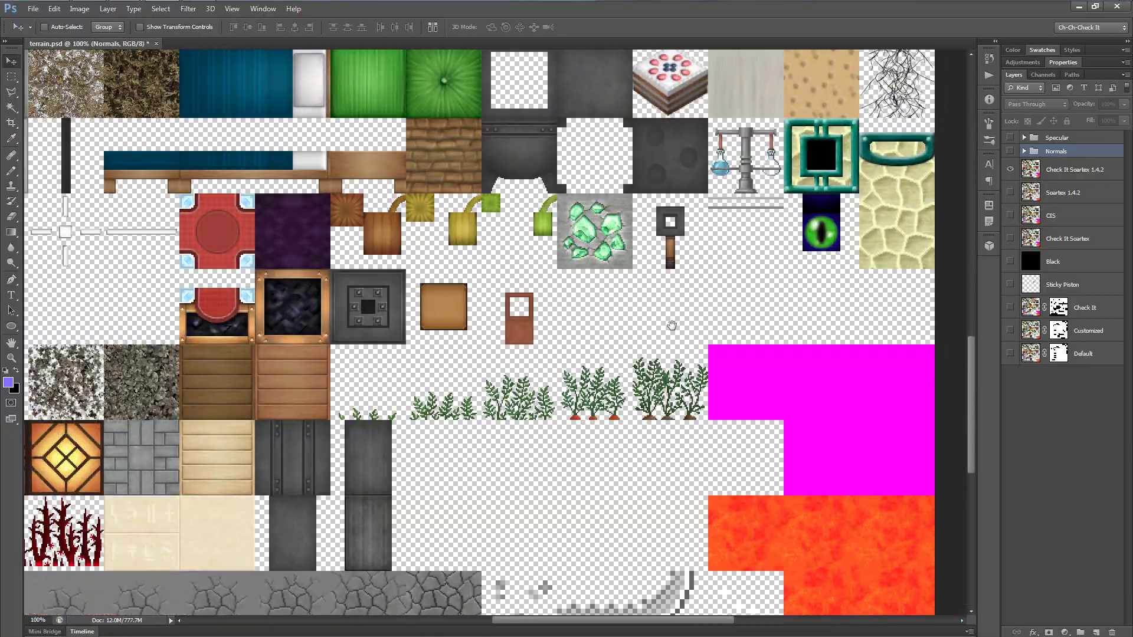
scroll(422, 294, left, 8)
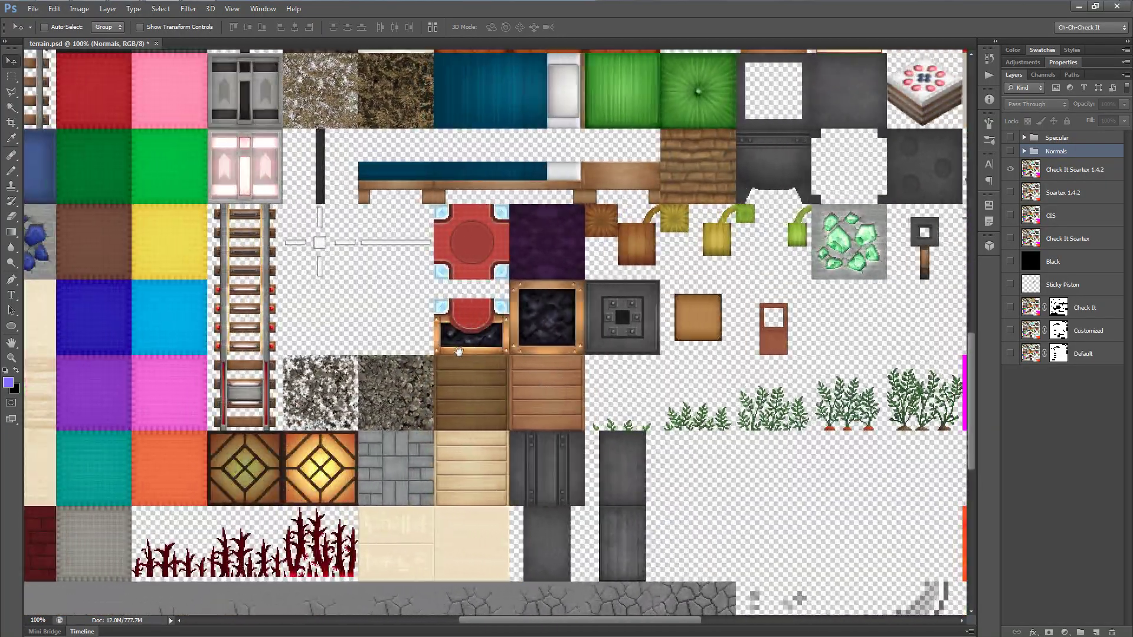
scroll(459, 352, left, 3)
key(ctrl+0)
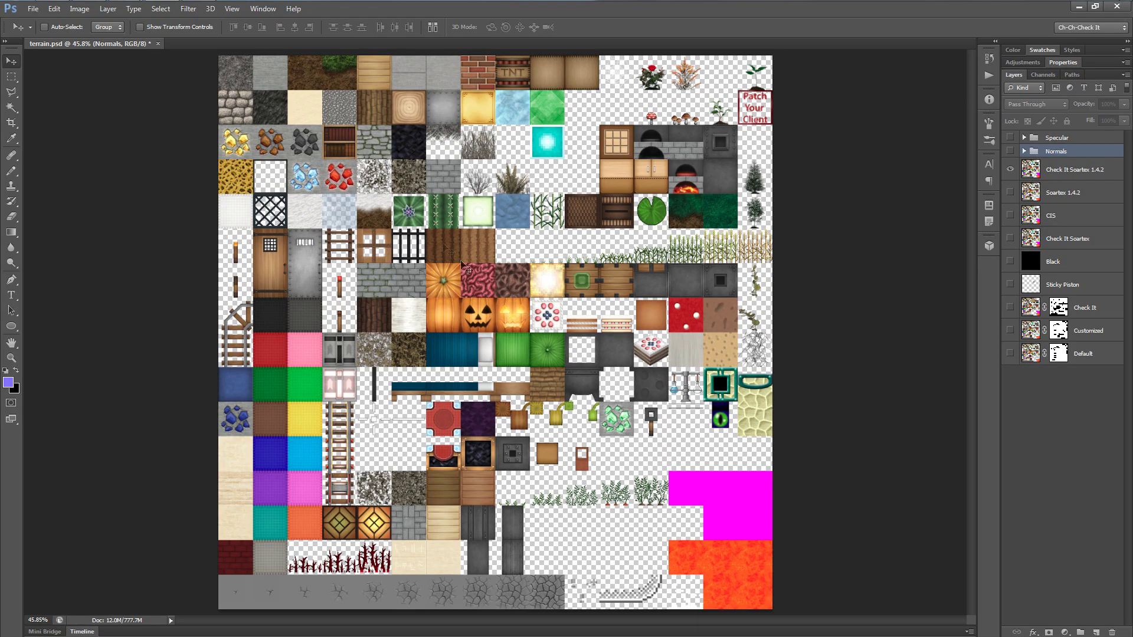
Step: Examine the upper and middle rows of block textures in the terrain sheet more closely
scroll(464, 266, up, 3)
drag(401, 100, 458, 308)
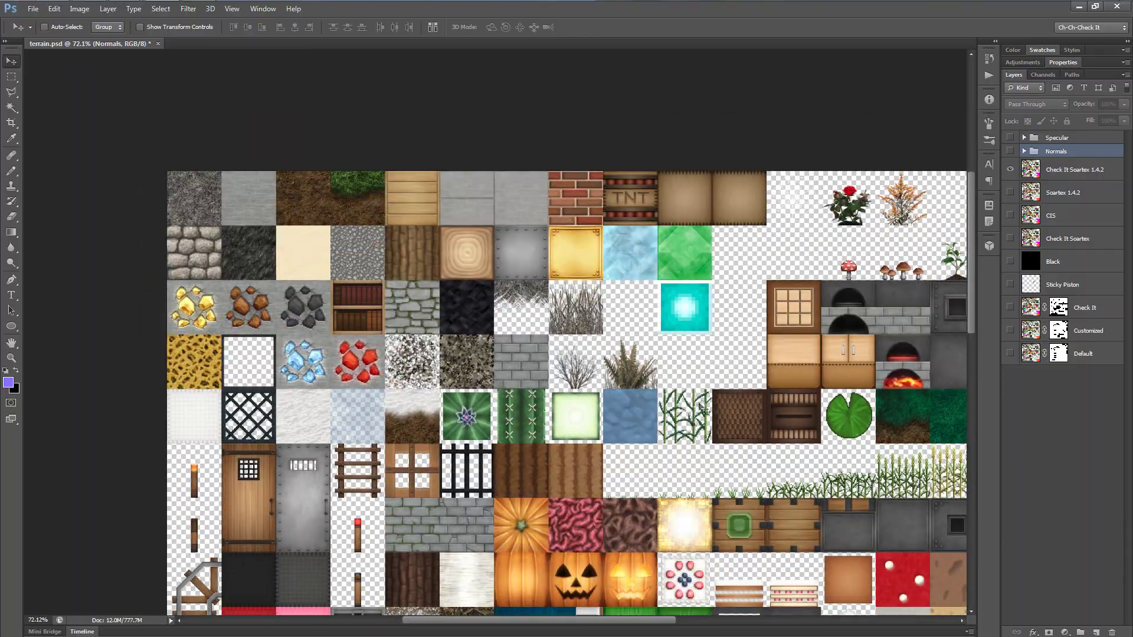
drag(703, 406, 661, 318)
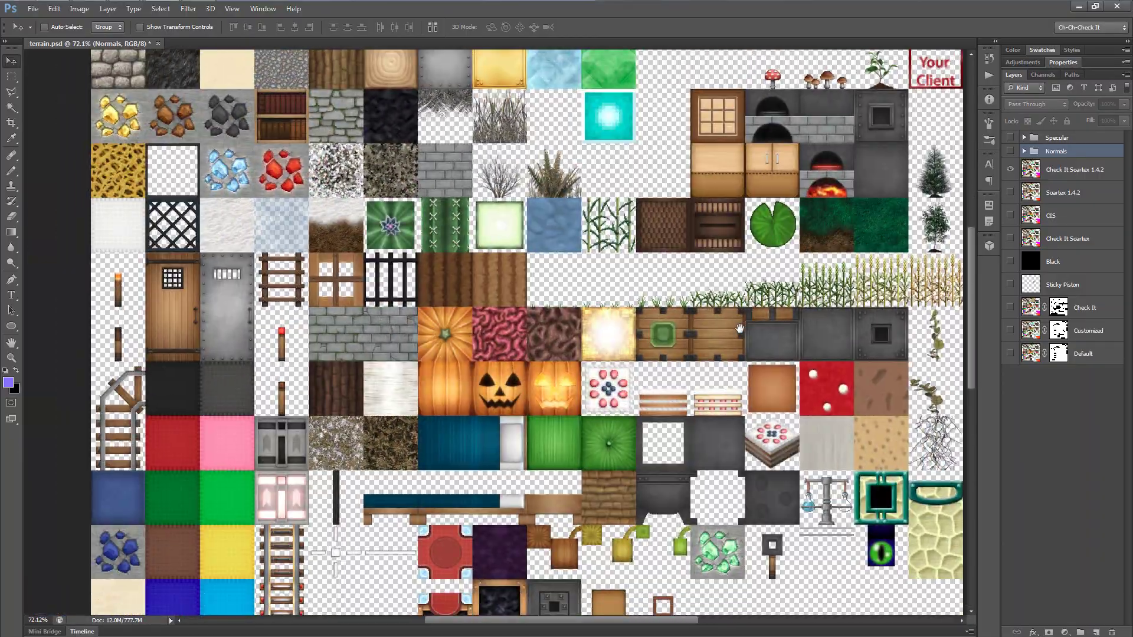
scroll(740, 329, up, 4)
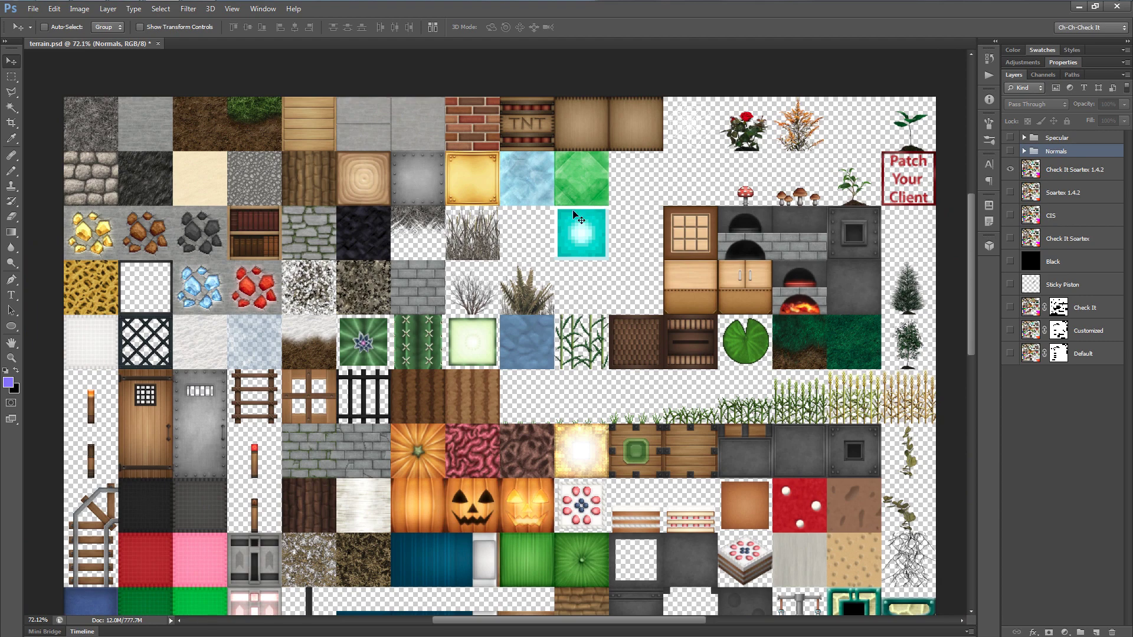
scroll(248, 204, up, 1)
drag(304, 219, 346, 228)
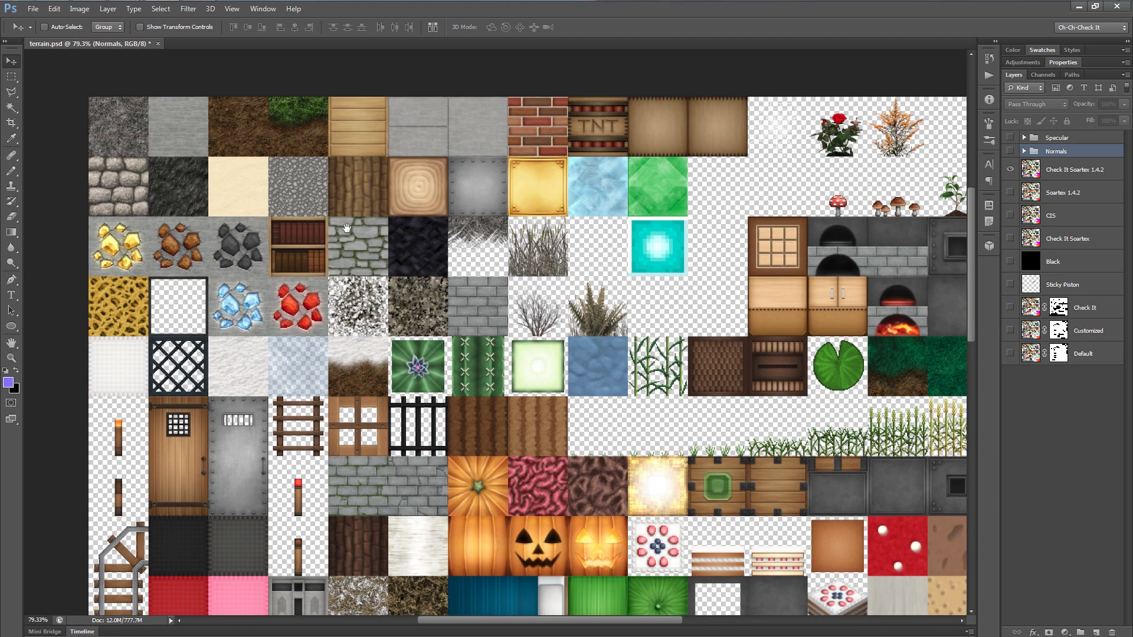
scroll(596, 251, down, 2)
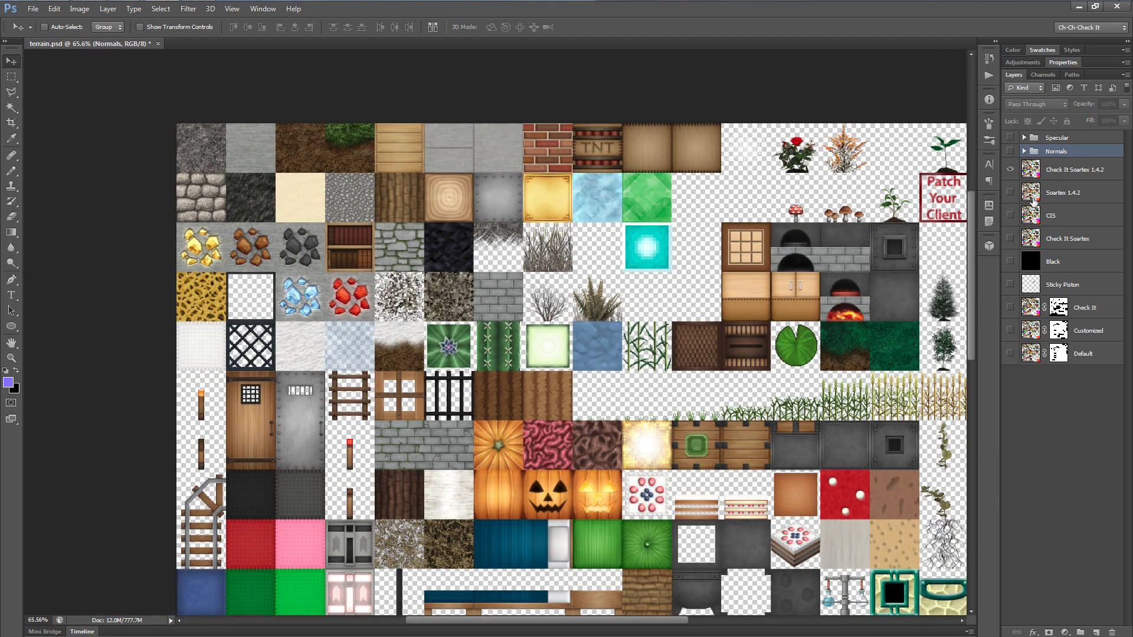
Step: Show the Normals group and examine its normal-map tiles over the terrain textures
click(1010, 151)
scroll(724, 259, down, 1)
scroll(653, 348, up, 3)
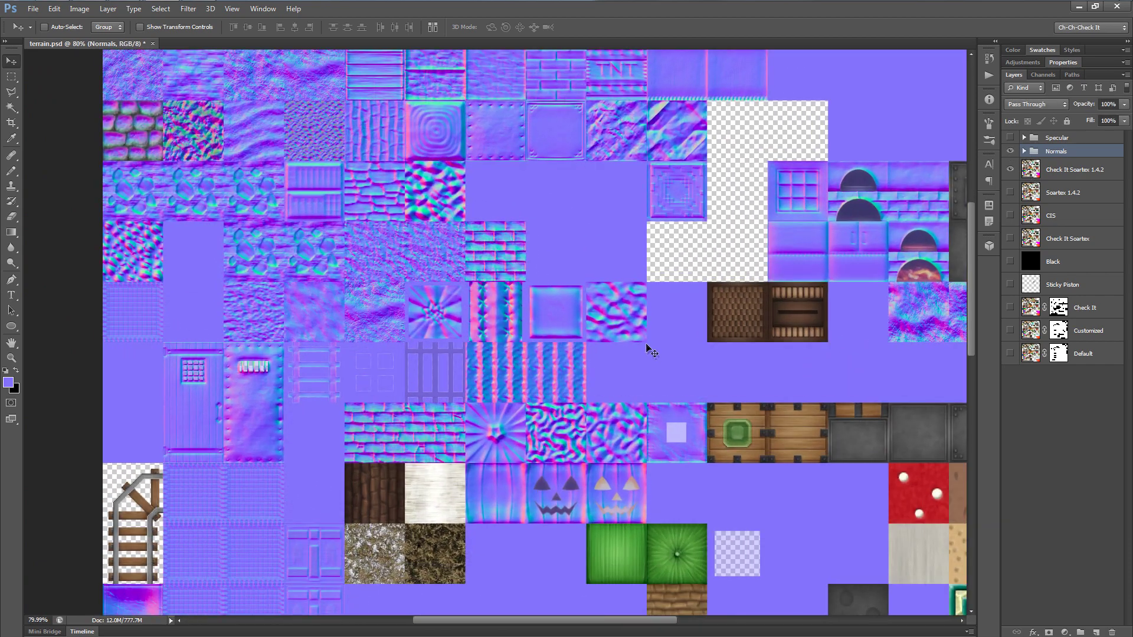
scroll(701, 348, down, 6)
scroll(629, 251, left, 1)
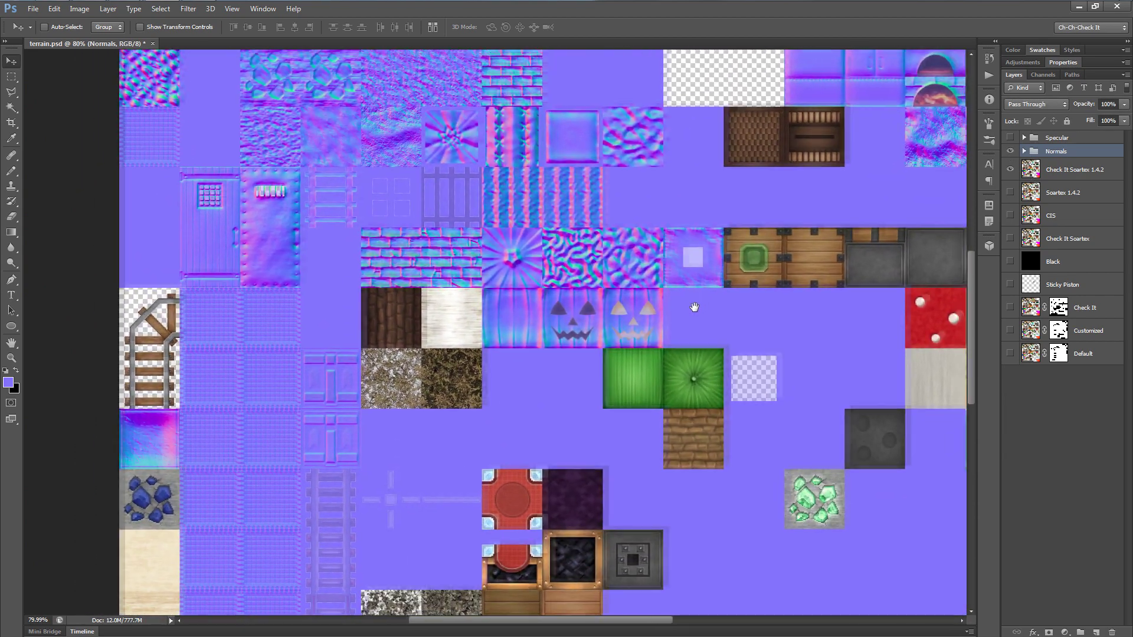
scroll(629, 251, up, 8)
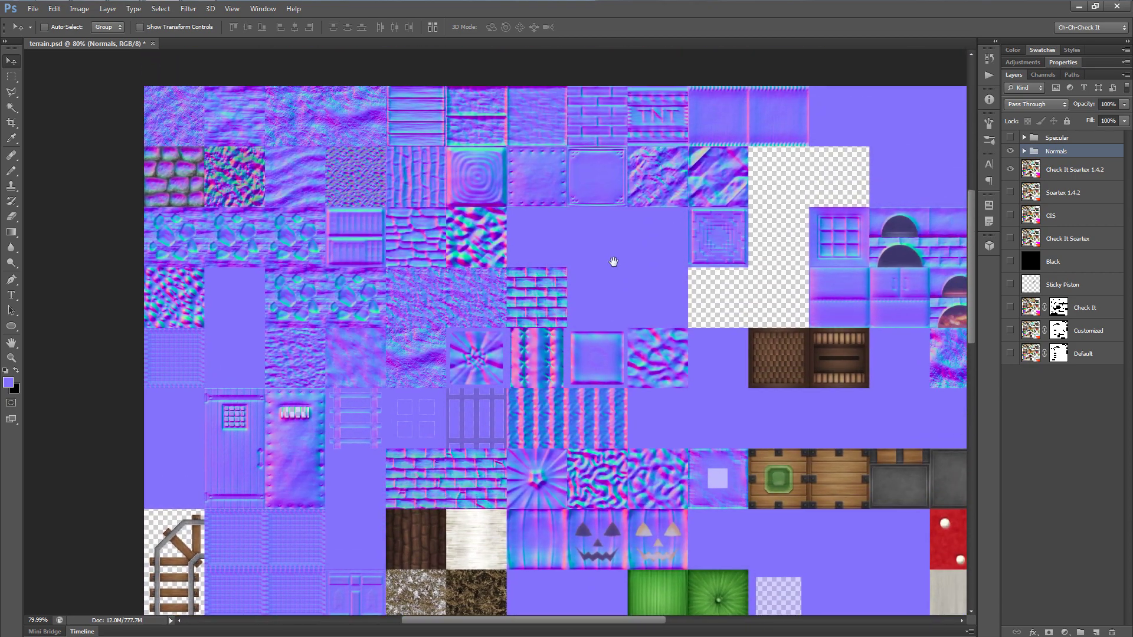
scroll(537, 261, right, 1)
mouse_move(538, 262)
mouse_down()
mouse_move(468, 261)
mouse_move(460, 245)
mouse_move(546, 243)
mouse_up()
drag(483, 323, 514, 337)
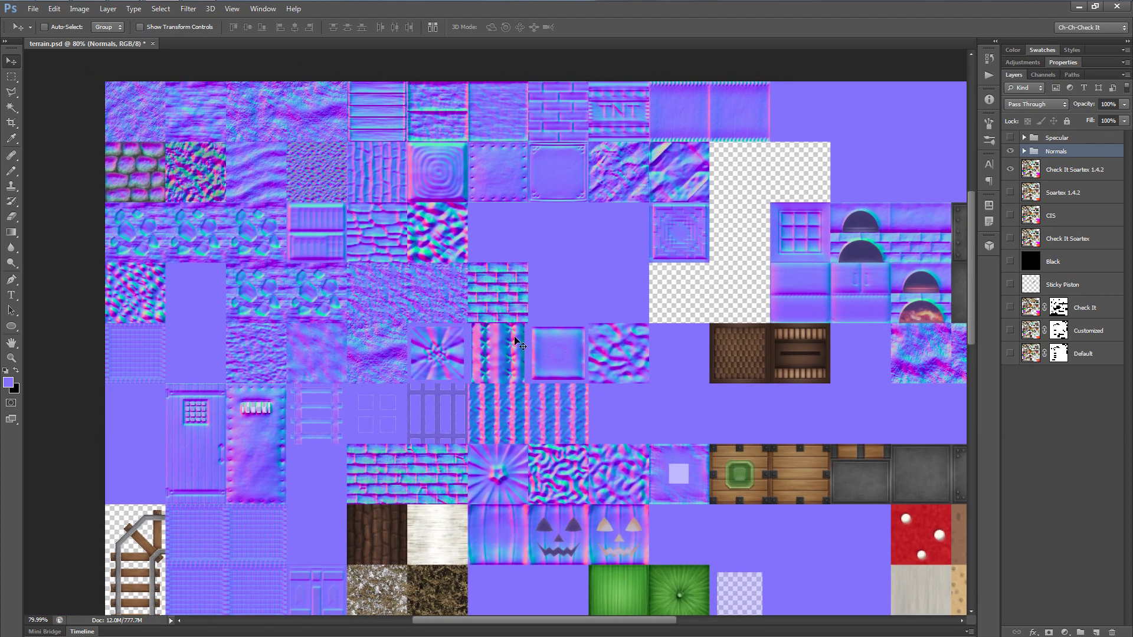
scroll(517, 342, down, 3)
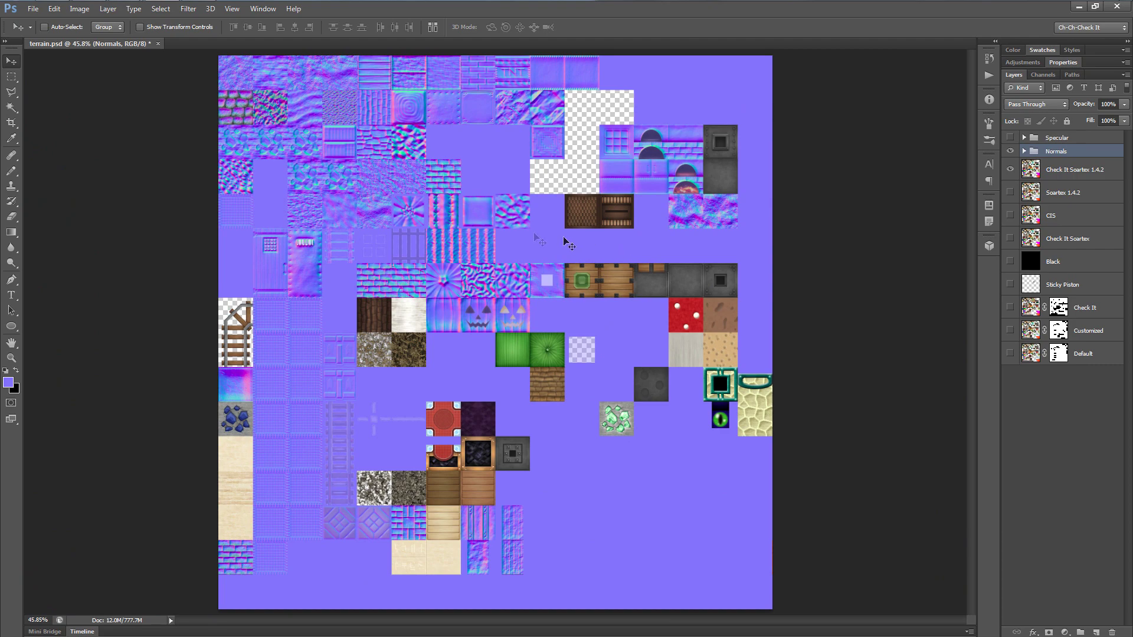
Step: Compare the tiles that have normal maps with those still showing plain textures, and hide the Normals group
alt+scroll(362, 245, up, 3)
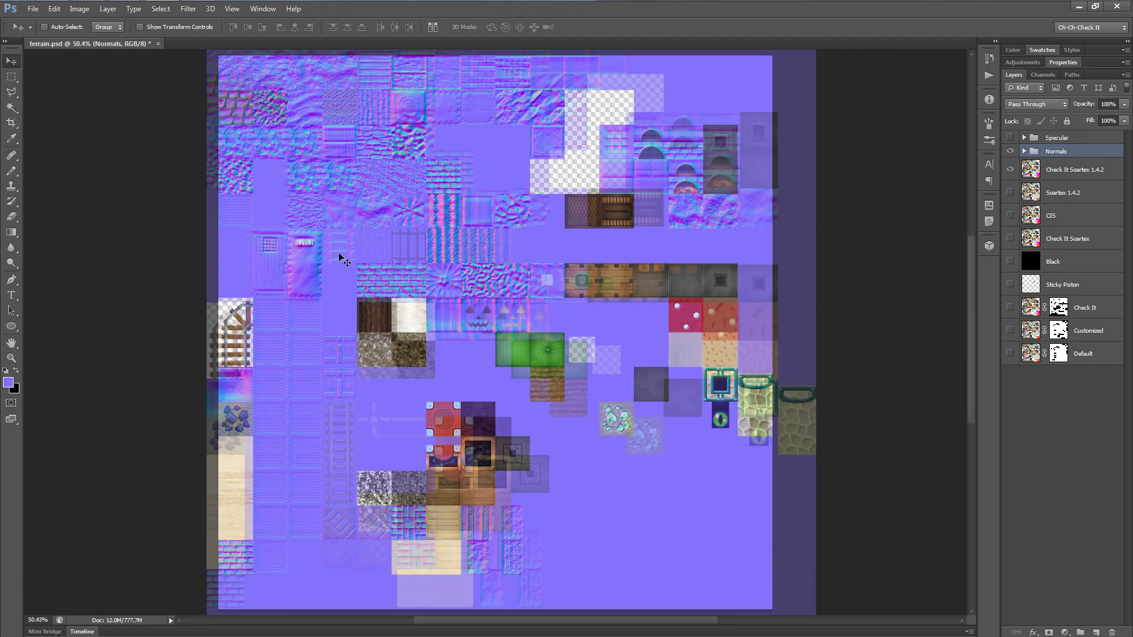
alt+scroll(433, 266, up, 2)
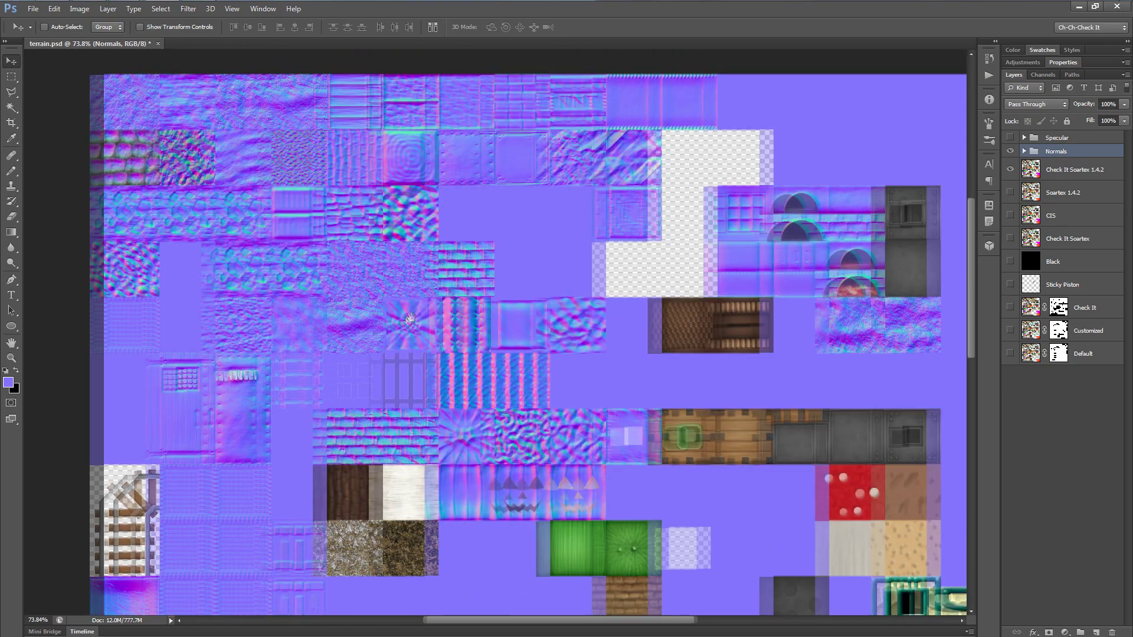
drag(433, 266, 411, 310)
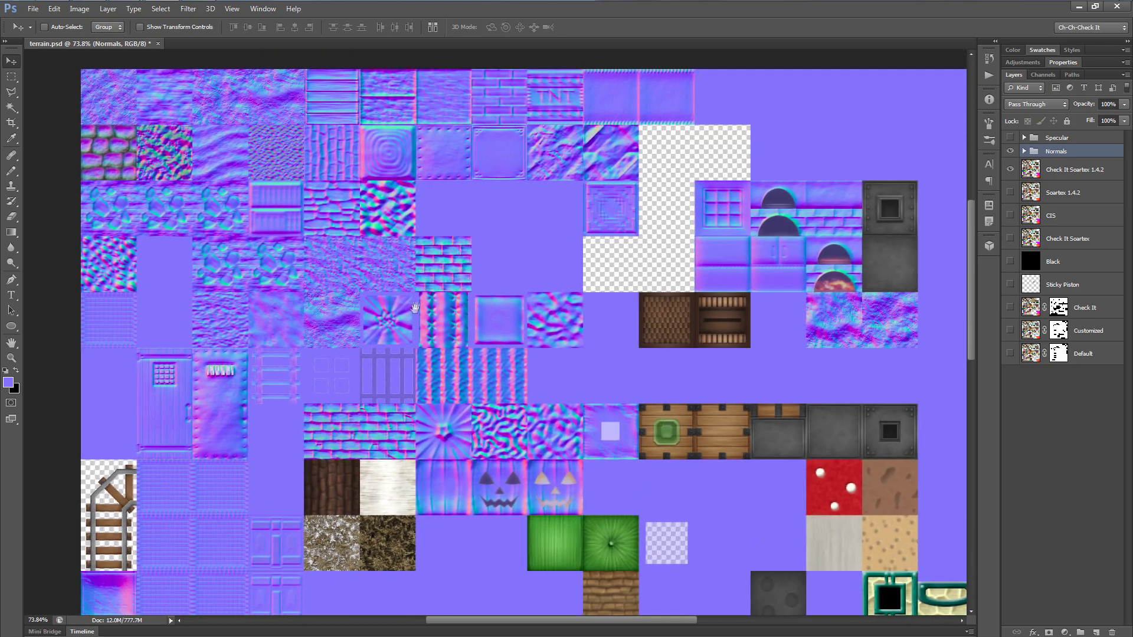
drag(265, 312, 431, 474)
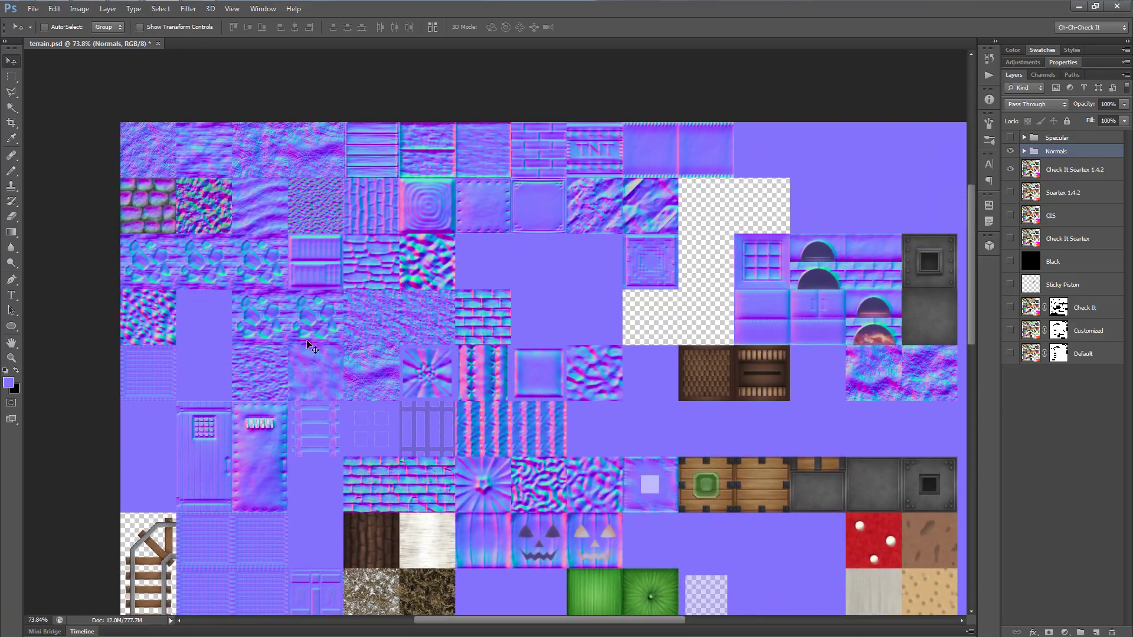
alt+scroll(314, 347, up, 1)
drag(450, 430, 484, 426)
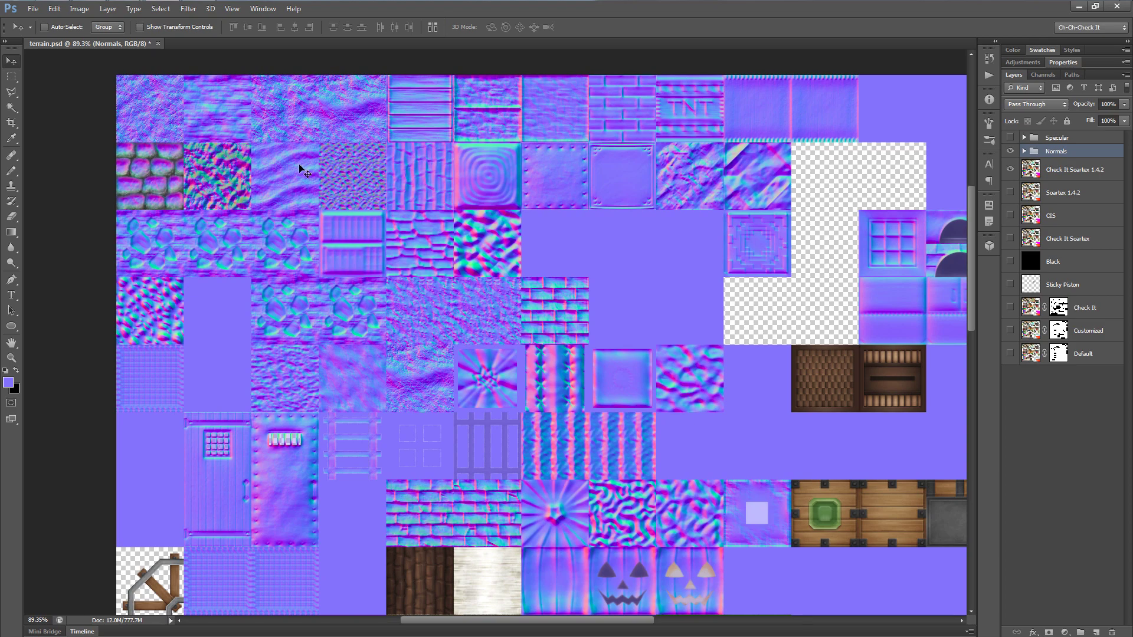
scroll(346, 213, down, 3)
drag(473, 414, 455, 359)
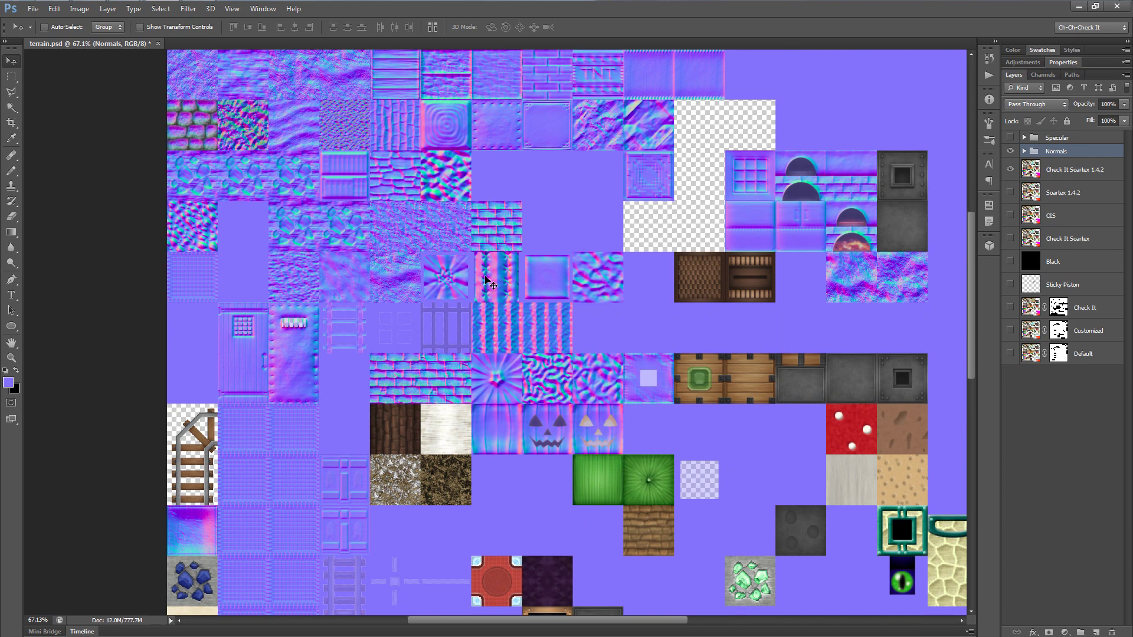
scroll(485, 280, down, 2)
drag(688, 439, 679, 309)
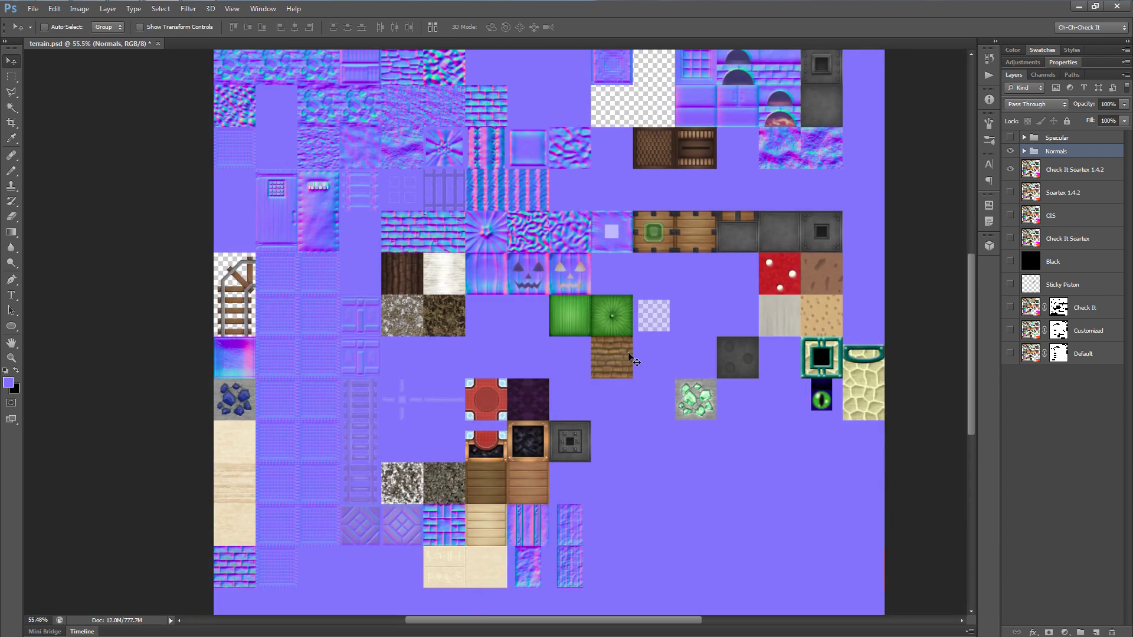
scroll(526, 252, down, 2)
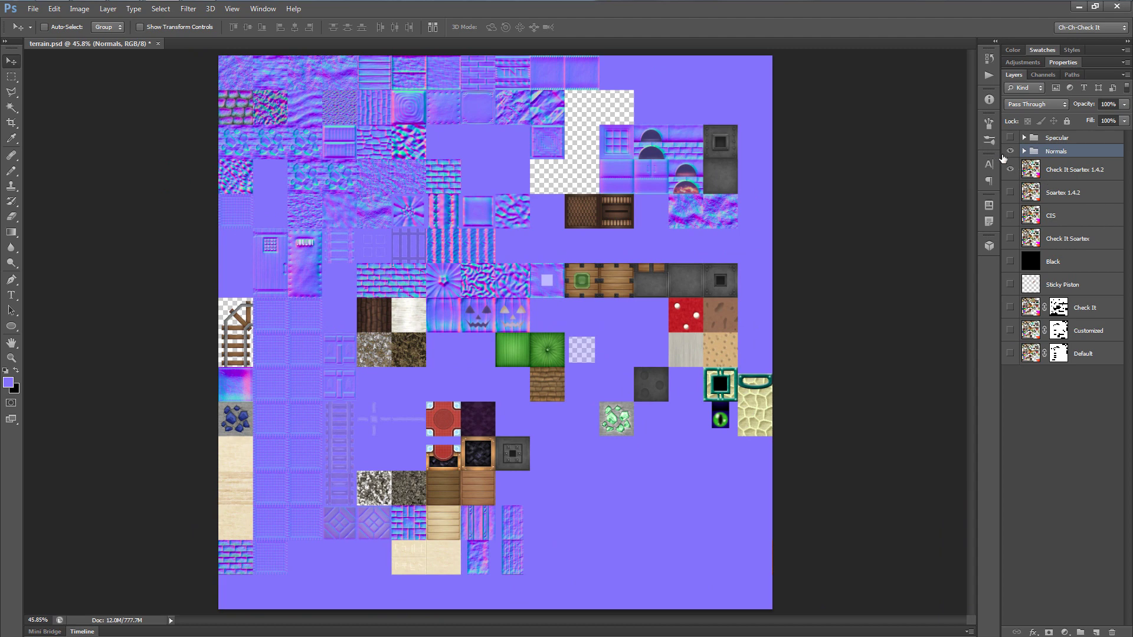
click(1010, 151)
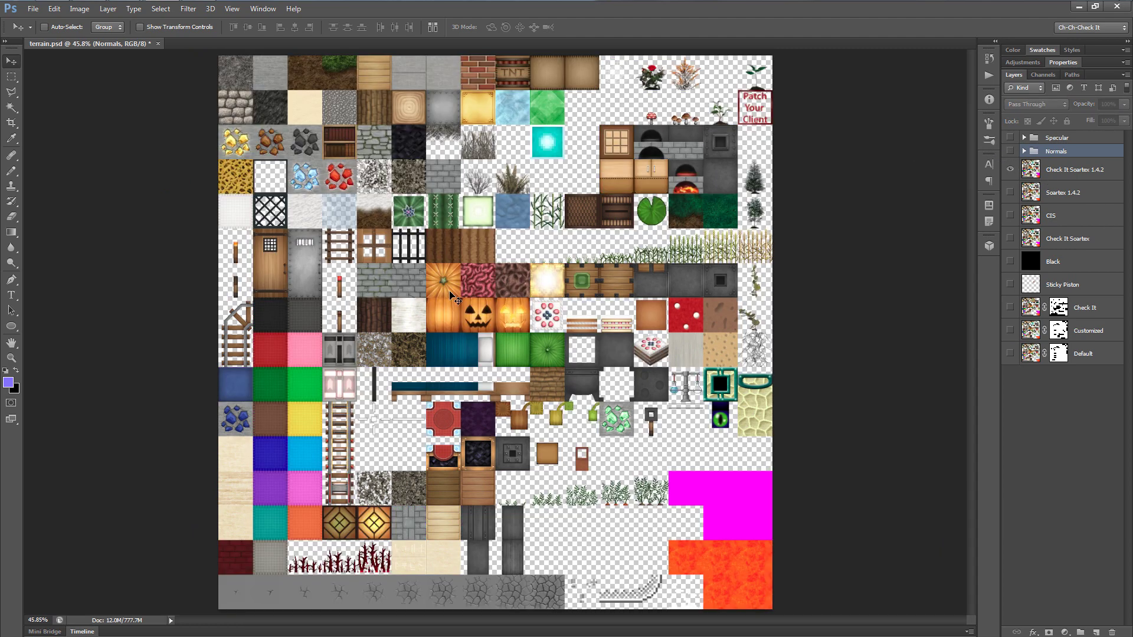
Step: Make the Check It Soartex 1.4.2 layer active and show the Normals group above it
click(1068, 177)
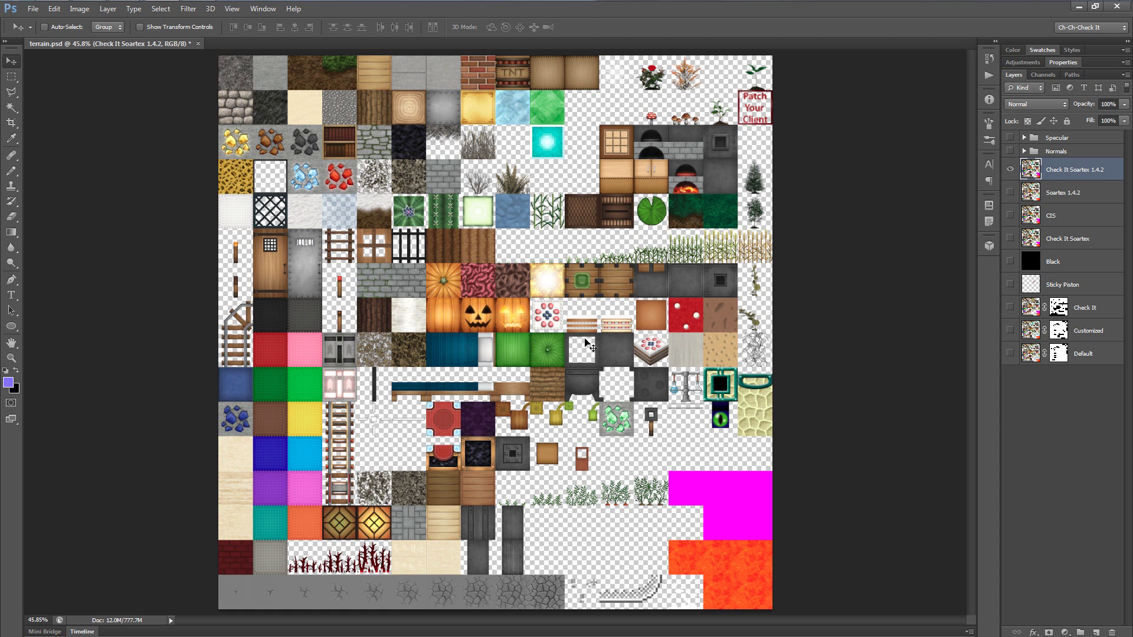
click(1010, 151)
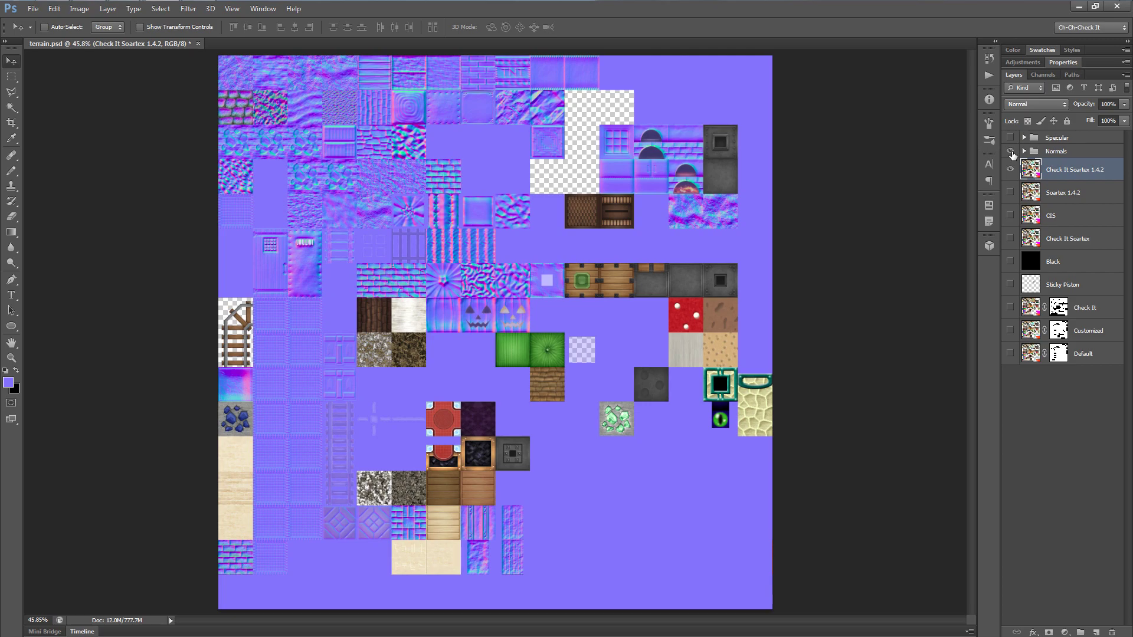
click(1010, 152)
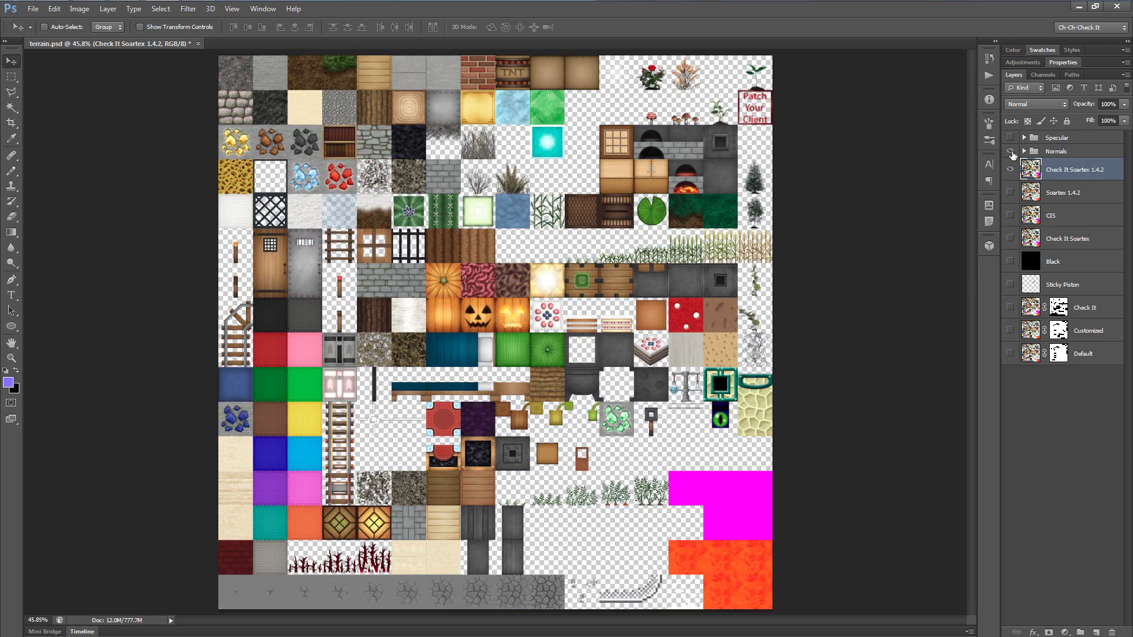
click(1011, 152)
Step: Examine the tiles without normal maps around the green melon textures to find one to convert
scroll(546, 406, up, 2)
drag(547, 406, 665, 339)
scroll(736, 302, down, 3)
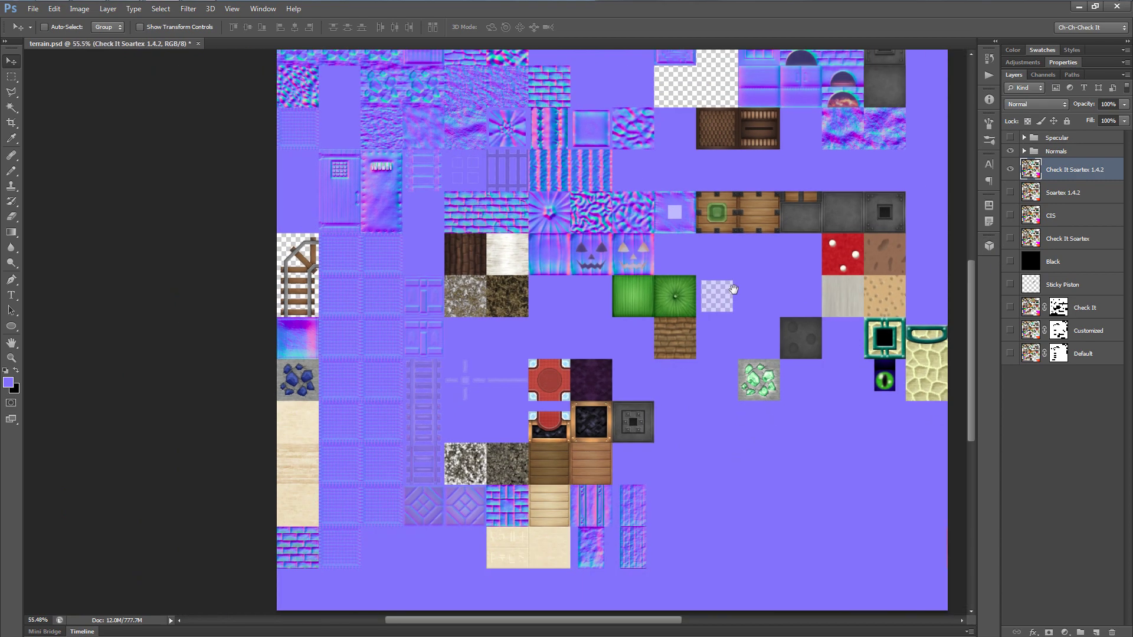
scroll(704, 333, up, 1)
scroll(706, 336, up, 2)
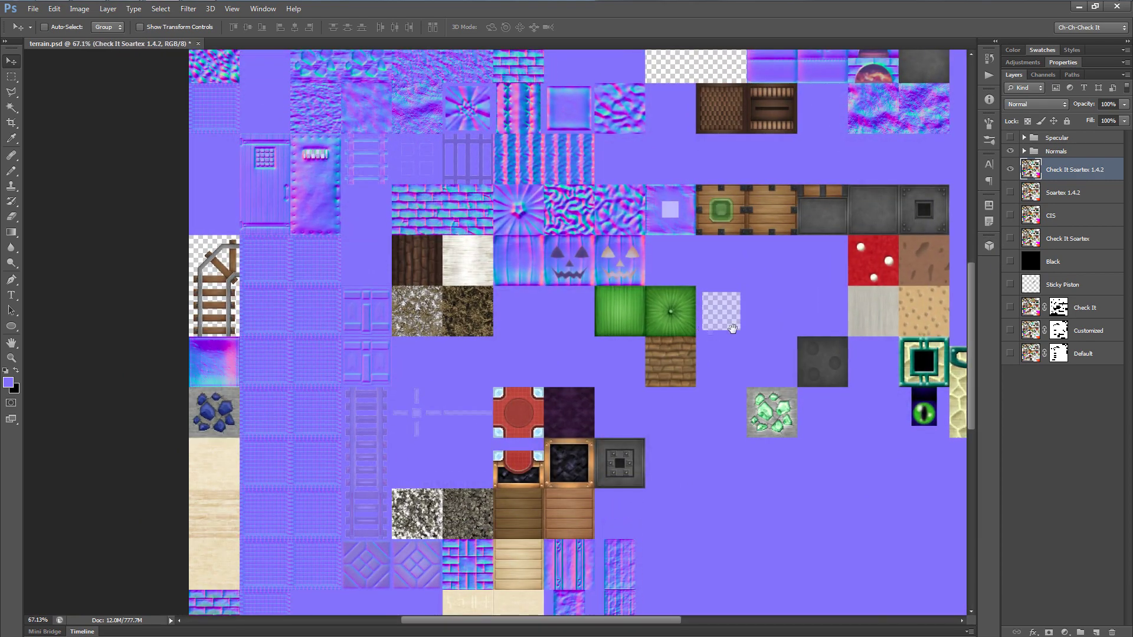
drag(677, 409, 711, 383)
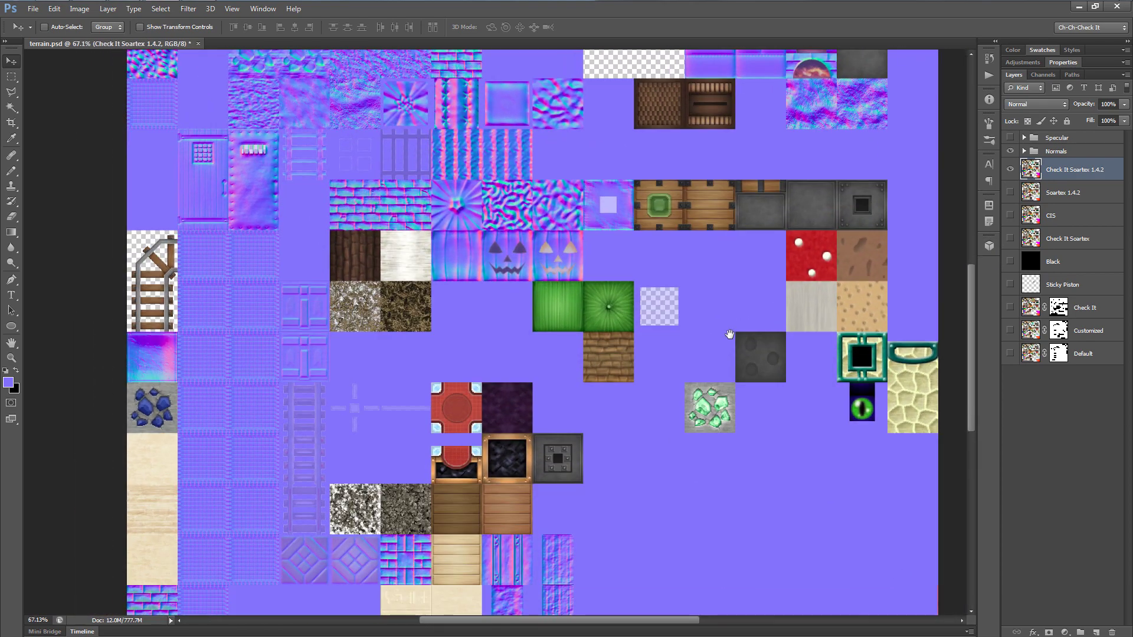
scroll(520, 286, up, 5)
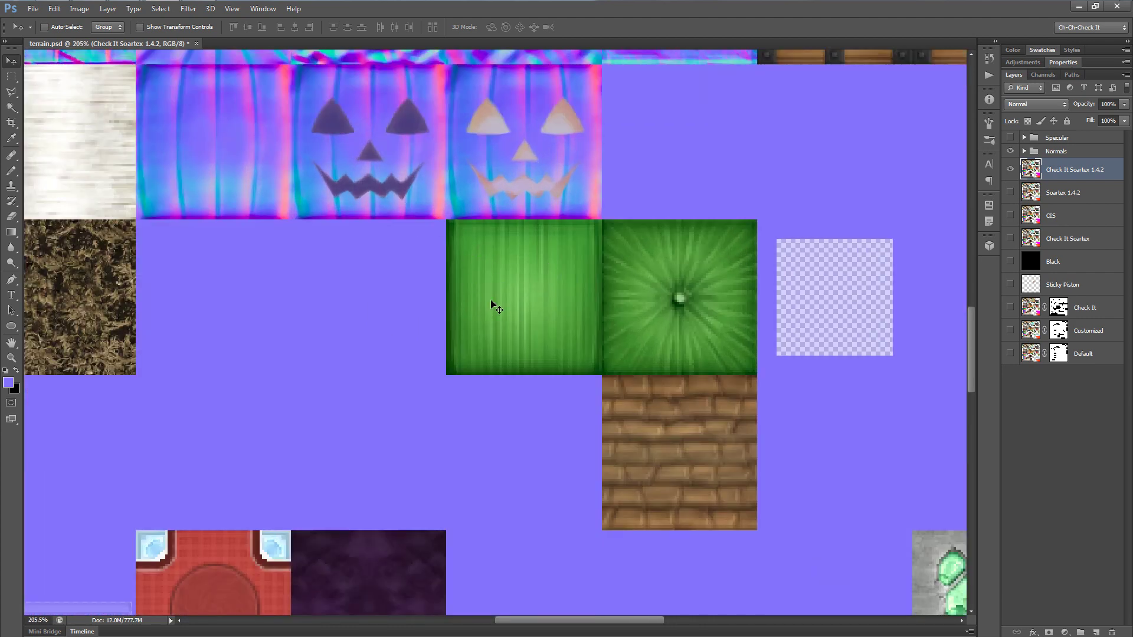
scroll(511, 270, down, 1)
scroll(546, 305, up, 1)
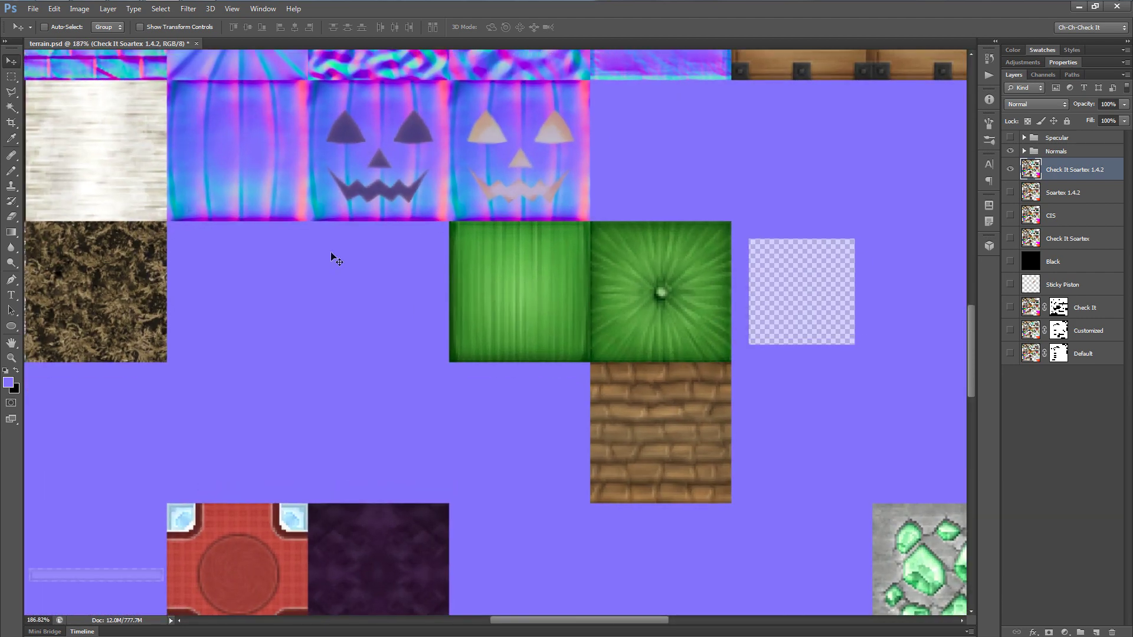
Step: Select the green melon side tile with a fixed 128 × 128 px rectangular marquee and copy it
click(11, 77)
scroll(490, 269, up, 3)
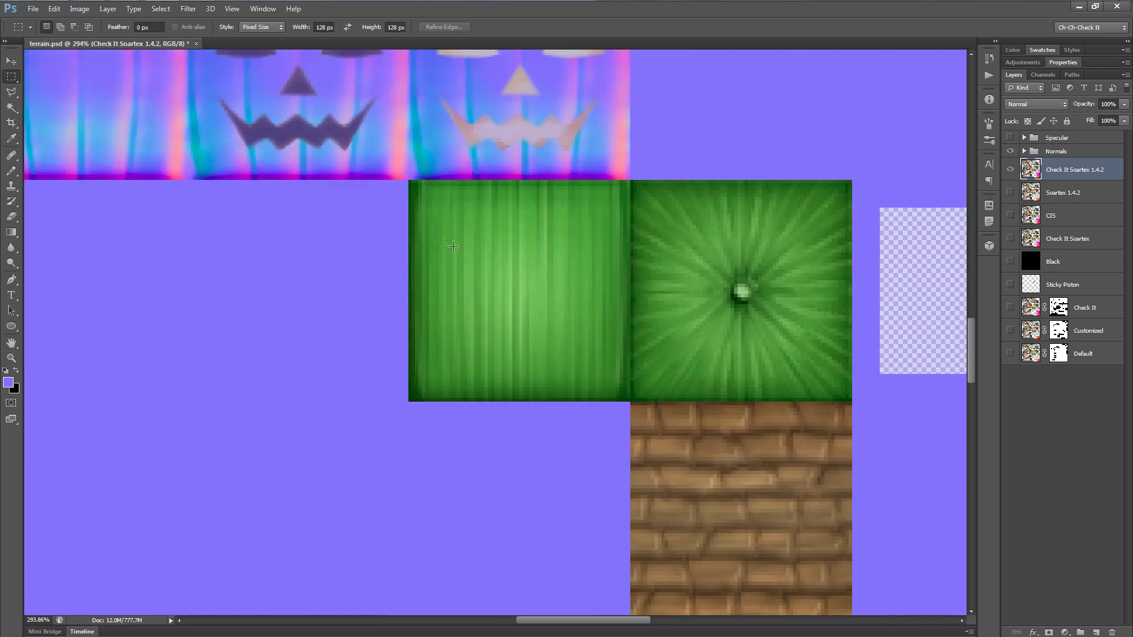
click(397, 160)
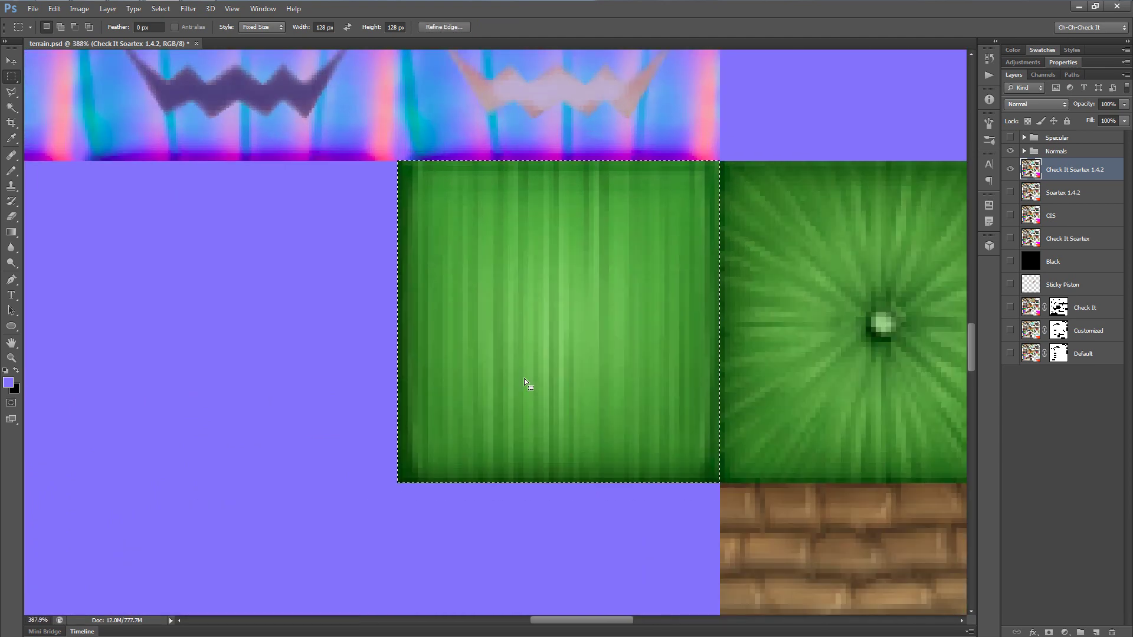
scroll(532, 387, down, 1)
drag(569, 408, 552, 364)
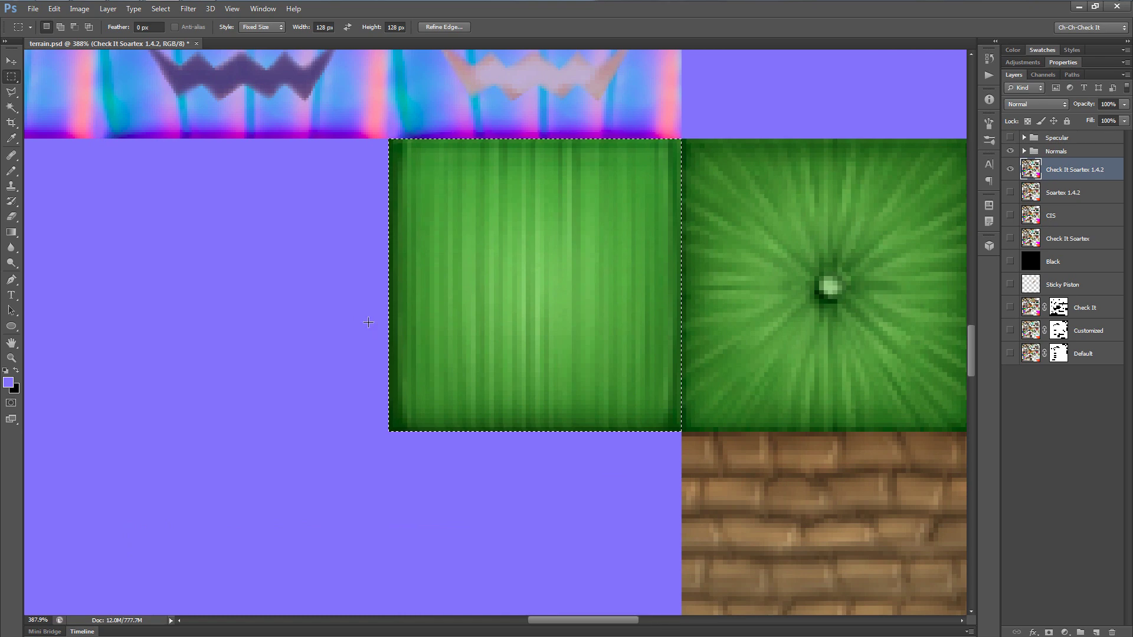
key(ctrl+0)
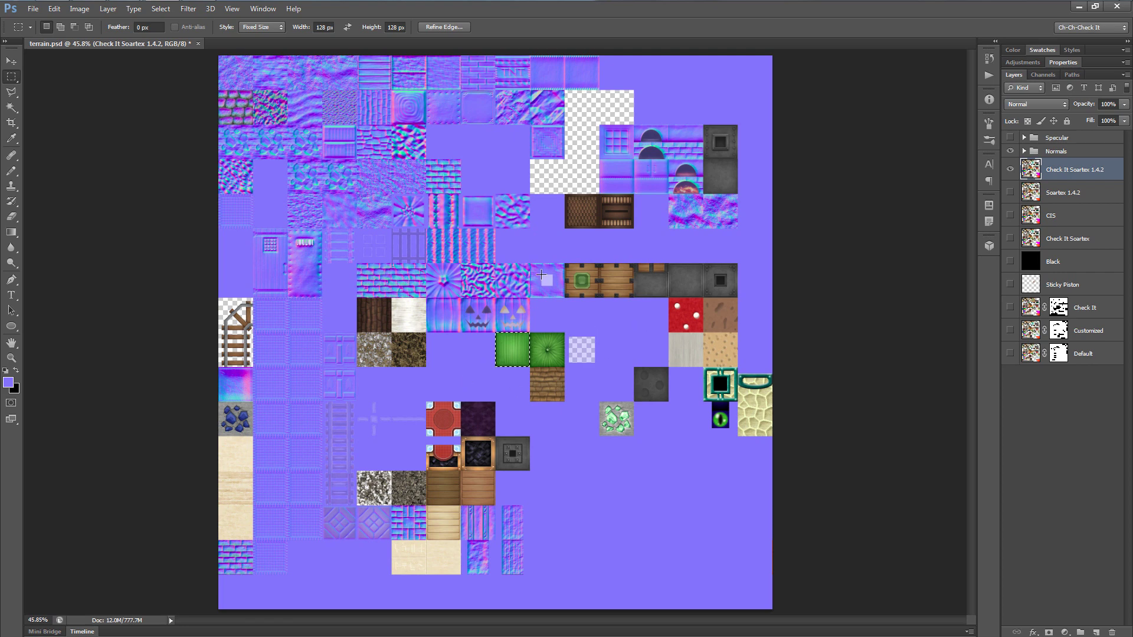
Step: Launch CrazyBump to generate a normal map from the copied tile
key(super)
text(crazy)
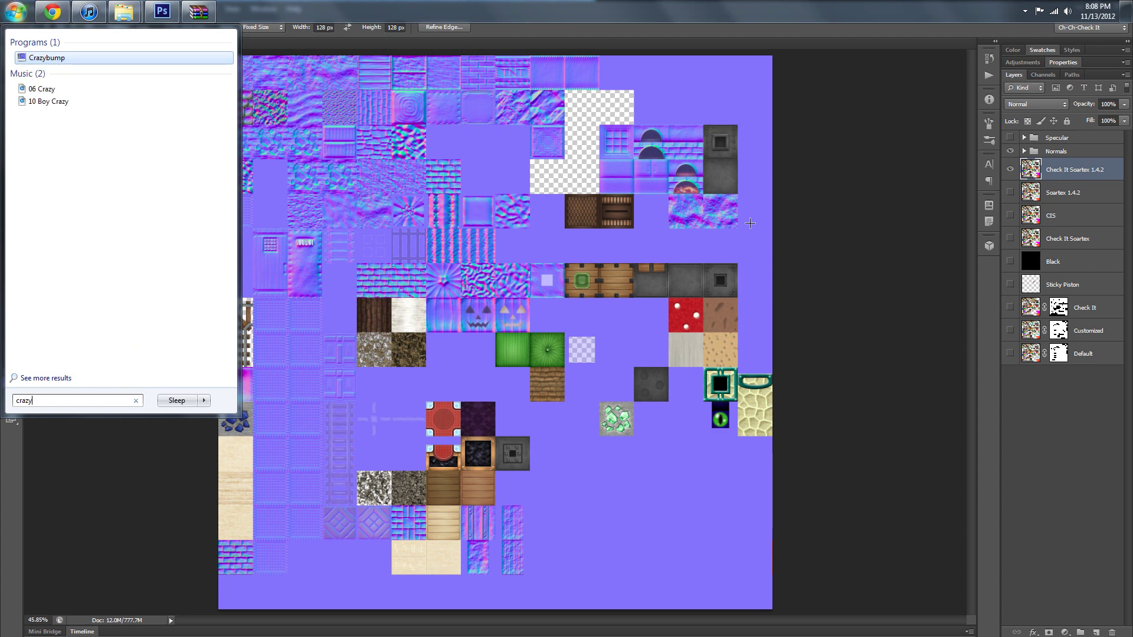
key(Return)
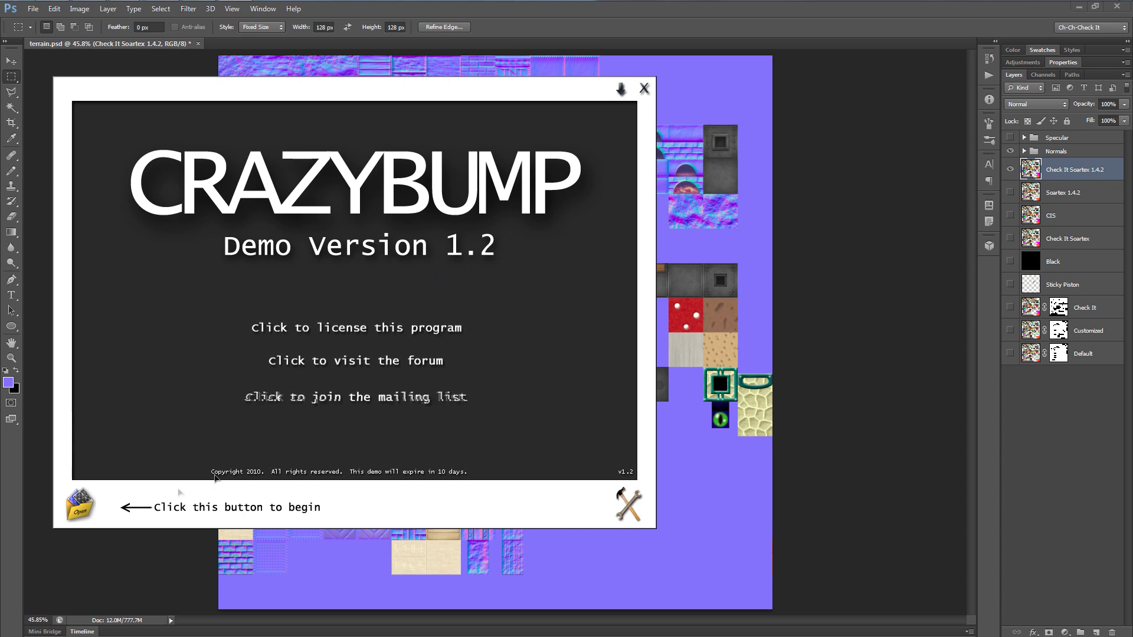
Step: Paste the copied tile as a photograph from the clipboard and choose the shape with the lighter centre and bright upper edge
click(81, 512)
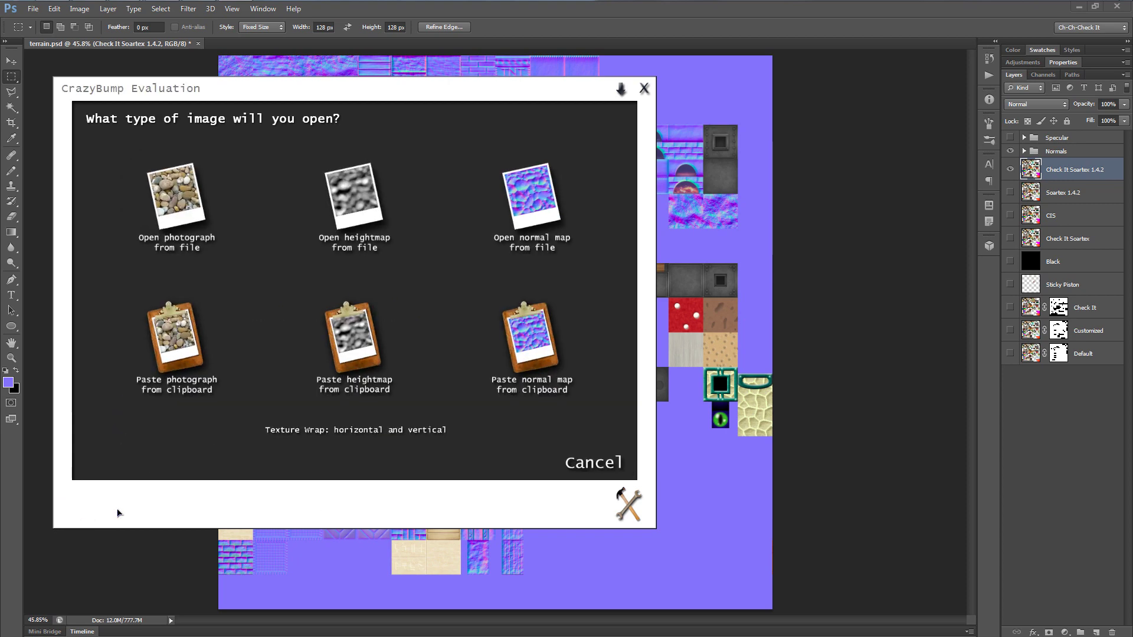
click(175, 349)
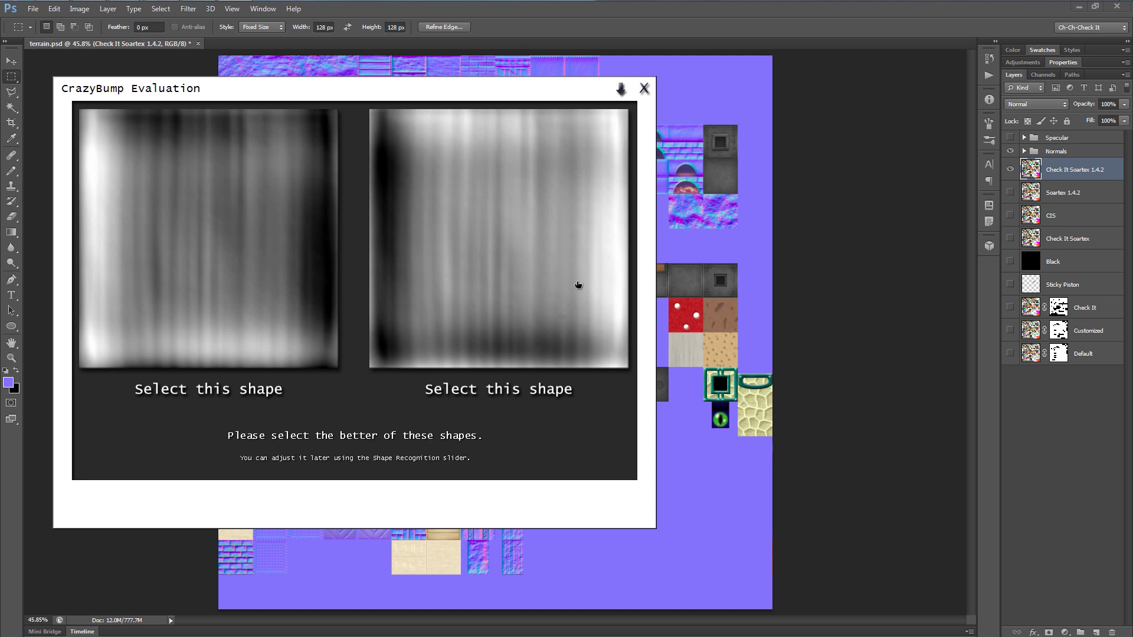
click(511, 253)
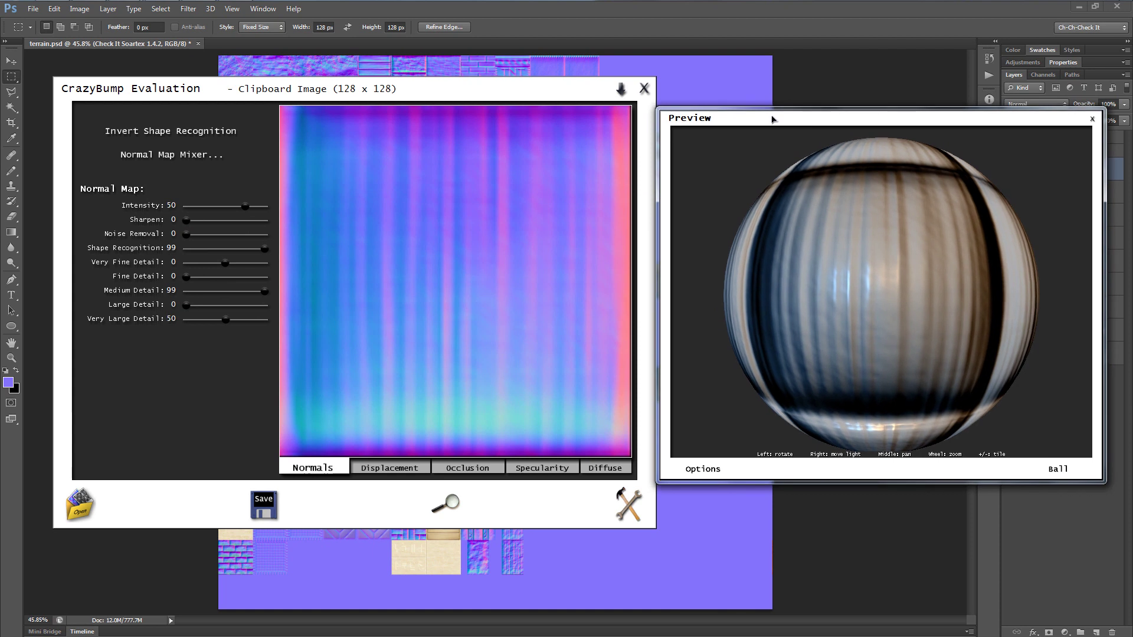
Step: Change the preview model to a box and turn it and its lighting to inspect the relief
drag(595, 94, 585, 93)
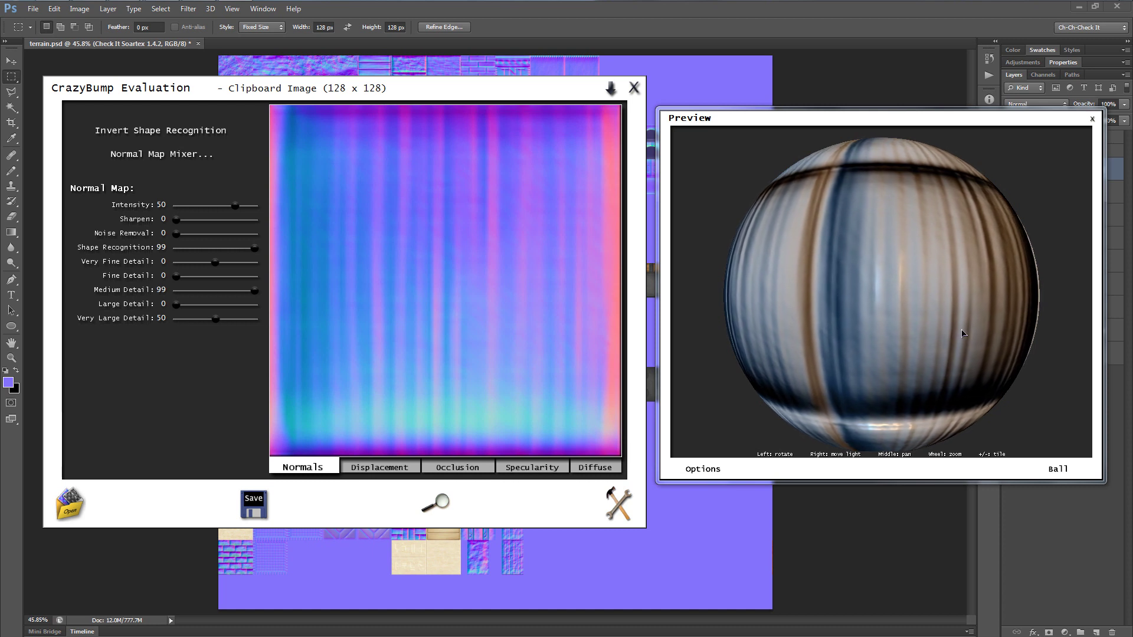
click(1066, 470)
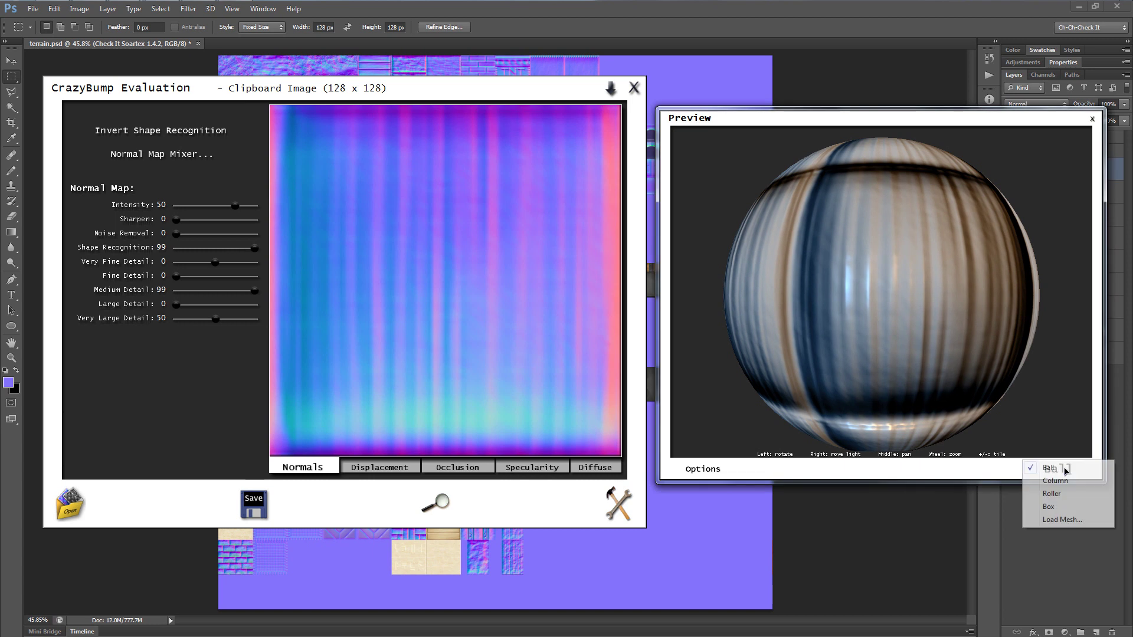
click(1051, 507)
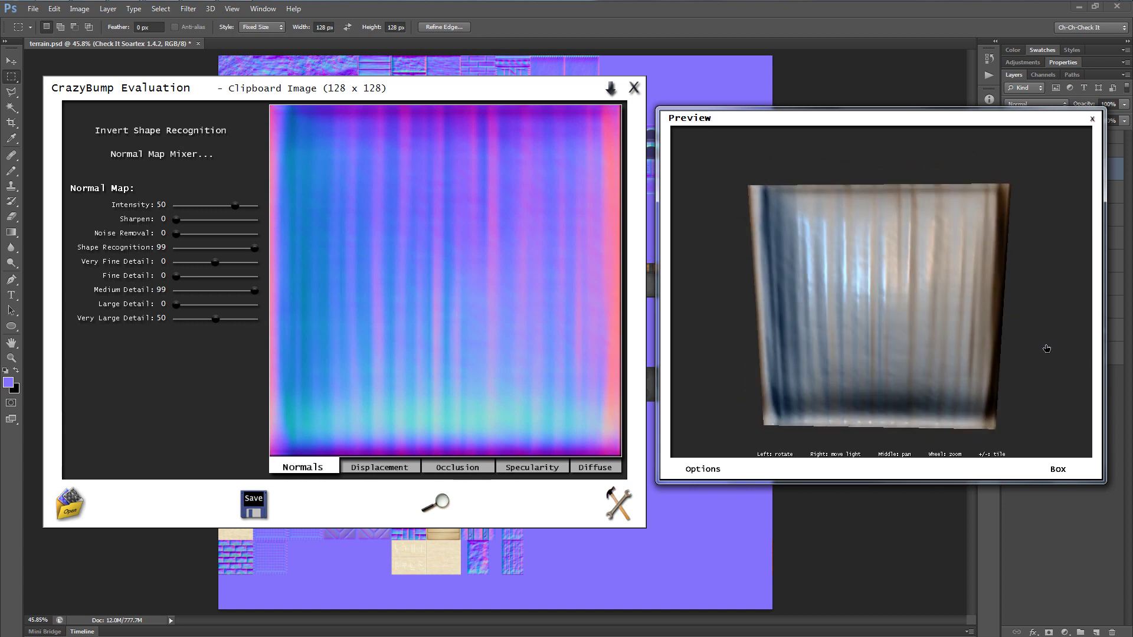
mouse_move(947, 308)
mouse_down()
mouse_move(890, 295)
mouse_move(961, 339)
mouse_move(933, 296)
mouse_move(903, 342)
mouse_move(976, 339)
mouse_move(923, 309)
mouse_move(948, 336)
mouse_move(913, 298)
mouse_move(947, 328)
mouse_move(863, 319)
mouse_move(866, 299)
mouse_move(895, 293)
mouse_move(879, 309)
mouse_move(877, 289)
mouse_move(886, 307)
mouse_move(703, 304)
mouse_move(956, 281)
mouse_move(959, 245)
mouse_move(918, 263)
mouse_move(925, 272)
mouse_up()
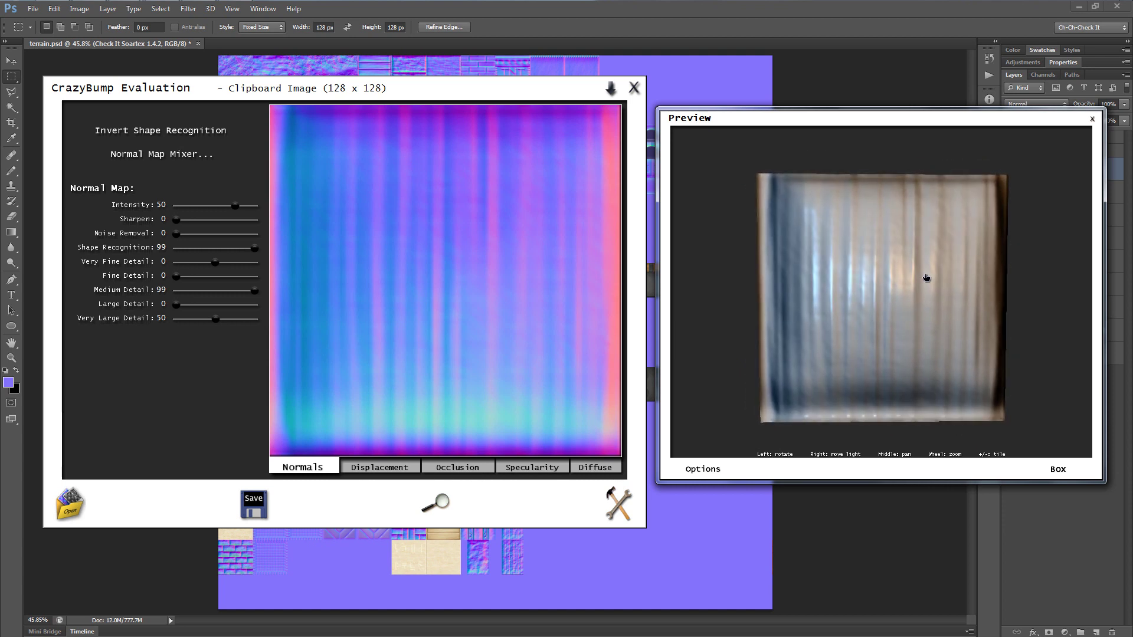
mouse_move(880, 329)
mouse_down()
mouse_move(898, 284)
mouse_move(965, 296)
mouse_move(910, 366)
mouse_move(845, 242)
mouse_move(839, 361)
mouse_move(859, 232)
mouse_move(949, 283)
mouse_move(992, 239)
mouse_move(1000, 277)
mouse_move(962, 184)
mouse_move(855, 180)
mouse_move(776, 276)
mouse_move(734, 217)
mouse_move(810, 148)
mouse_move(993, 215)
mouse_move(956, 197)
mouse_move(957, 263)
mouse_move(940, 242)
mouse_move(932, 272)
mouse_move(855, 283)
mouse_move(822, 311)
mouse_move(918, 286)
mouse_move(947, 235)
mouse_move(946, 278)
mouse_move(926, 283)
mouse_move(925, 299)
mouse_up()
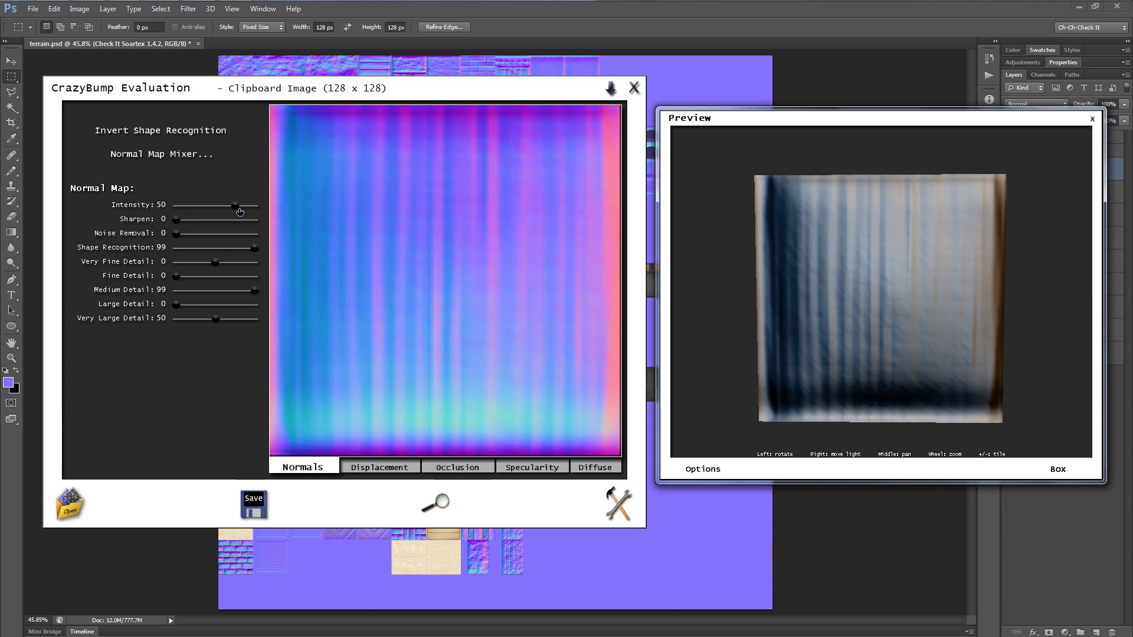
Step: Try normal map intensities of 99 and 23, checking each on the box preview
drag(236, 210, 261, 209)
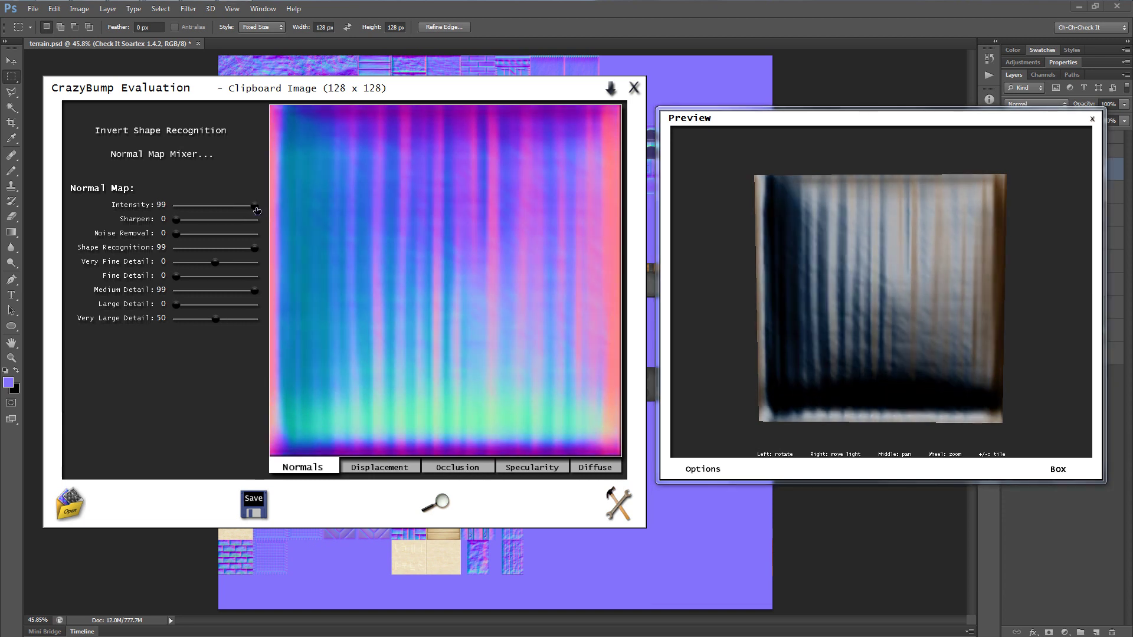
drag(841, 375, 888, 328)
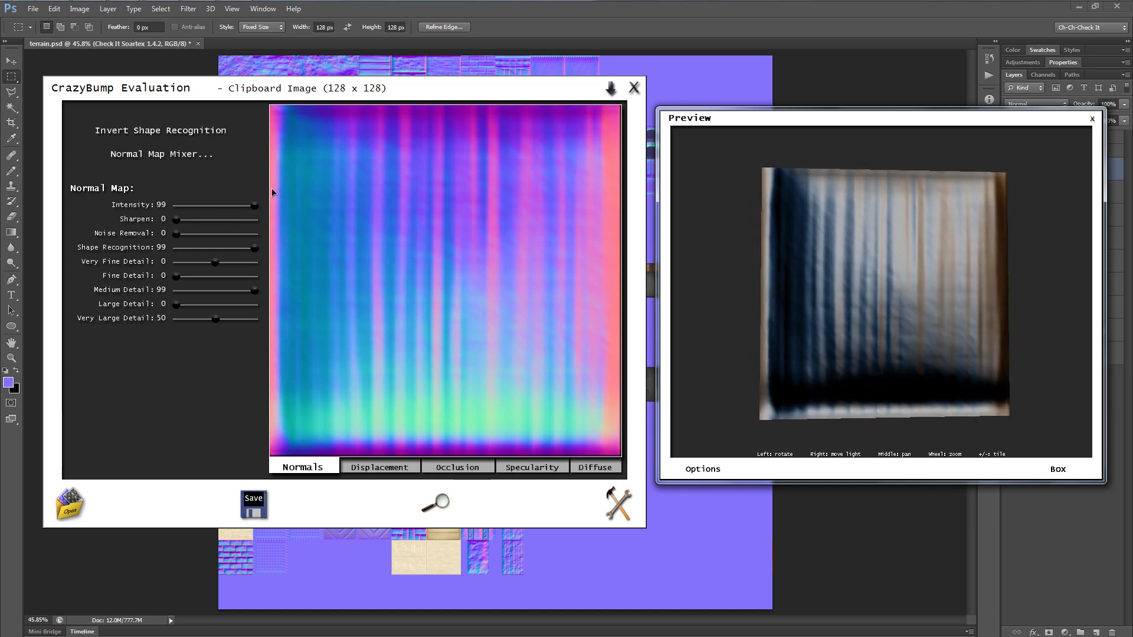
drag(258, 209, 228, 215)
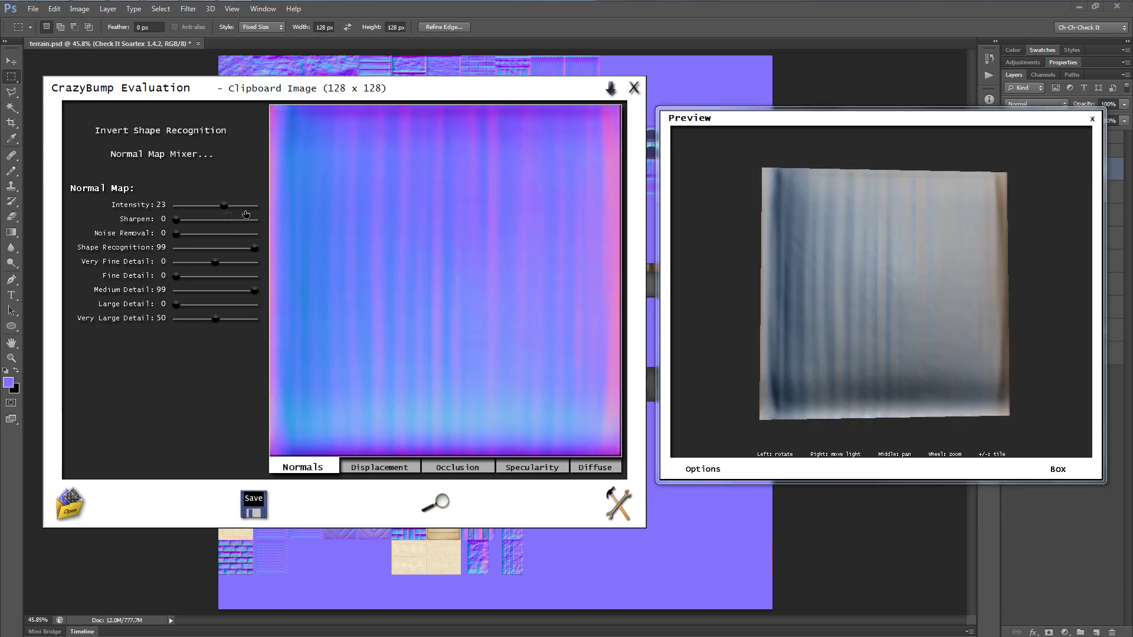
drag(850, 349, 870, 354)
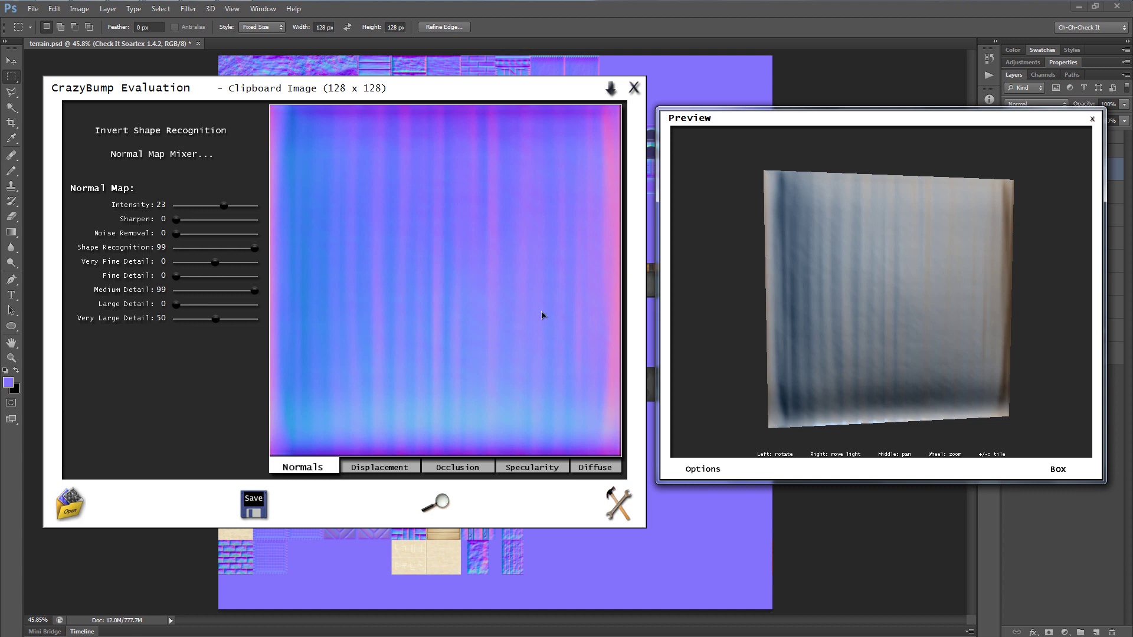
Step: Try inverting the relief with negative intensities of -50 and -45, checking the box preview
click(221, 209)
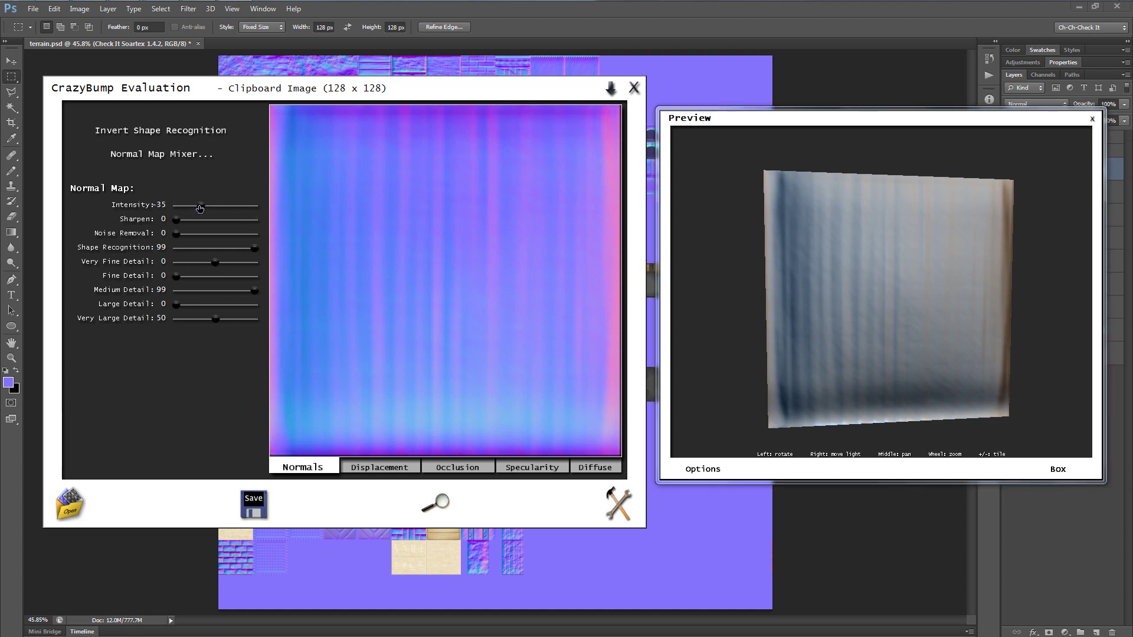
drag(198, 209, 194, 209)
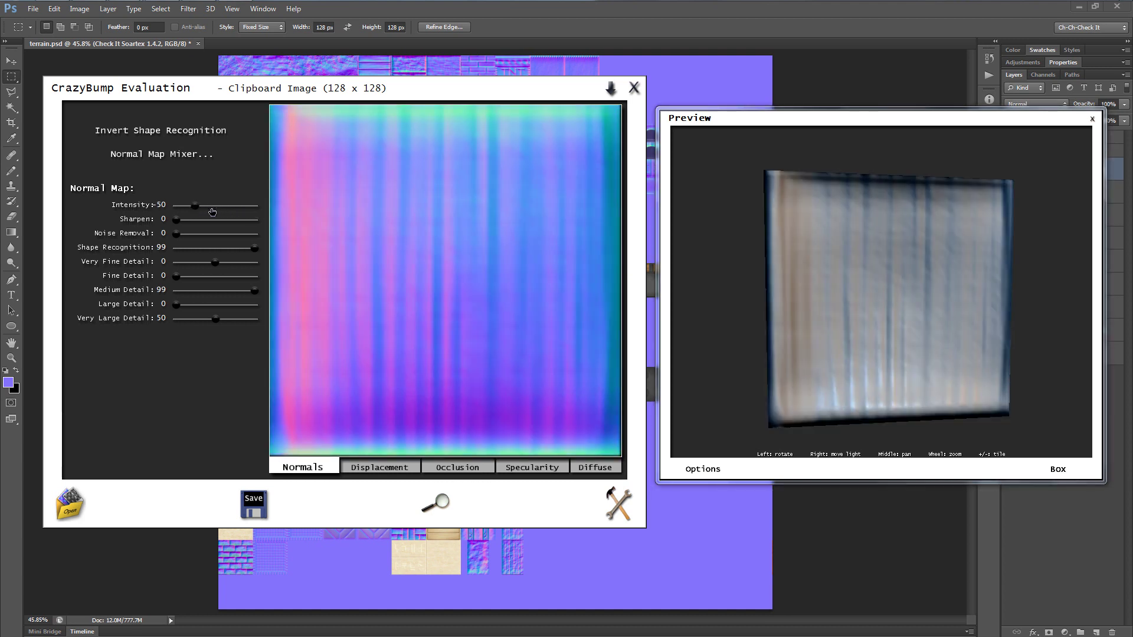
mouse_move(864, 342)
mouse_down()
mouse_move(852, 324)
mouse_move(848, 342)
mouse_up()
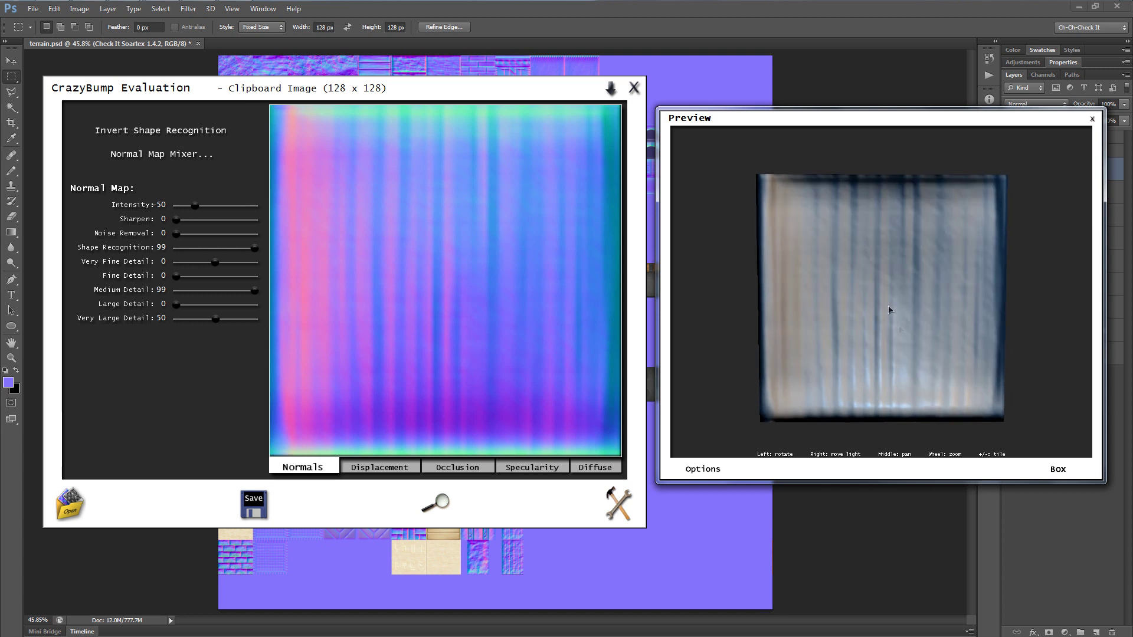
drag(885, 304, 874, 320)
drag(195, 206, 196, 208)
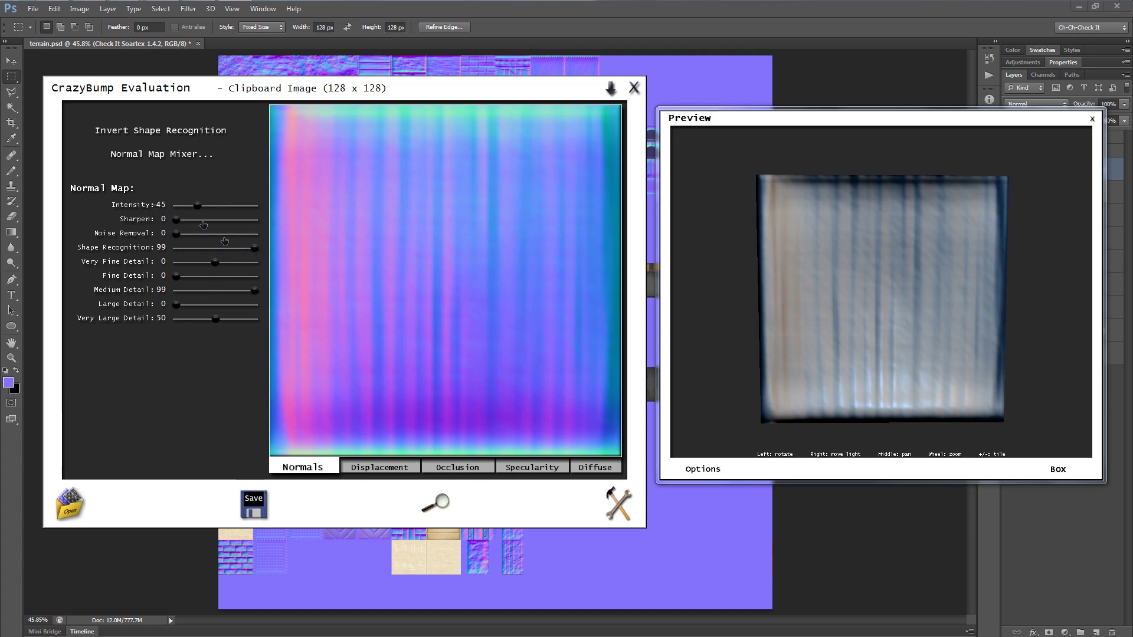
Step: Set the normal map intensity to 28 and check the relief on the box preview
drag(206, 207, 232, 209)
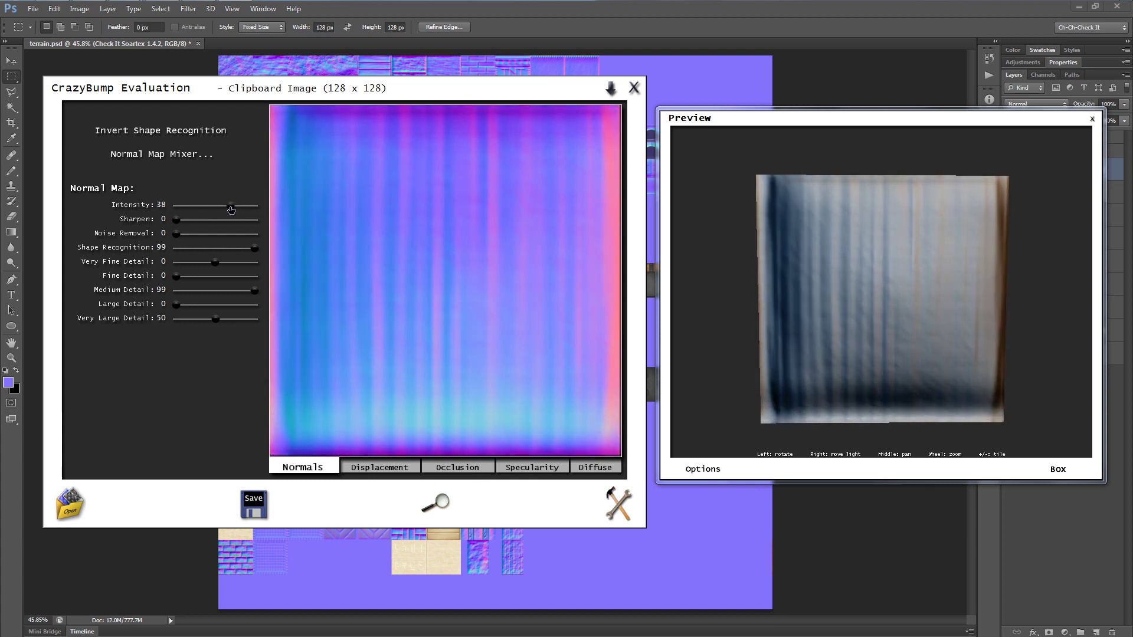
drag(233, 210, 229, 211)
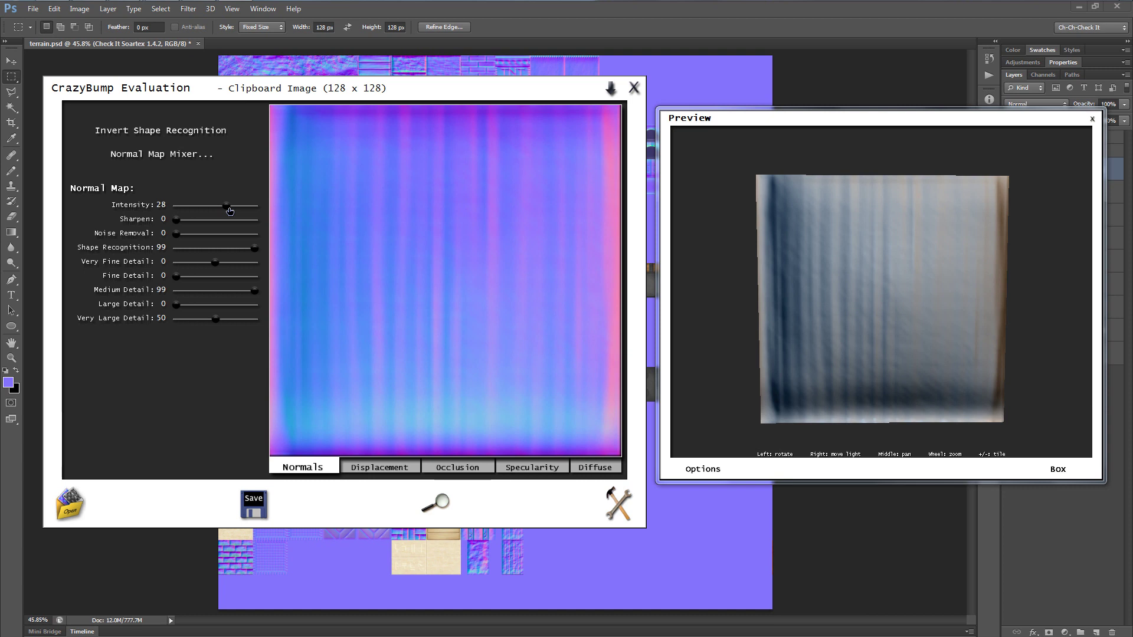
drag(733, 336, 873, 343)
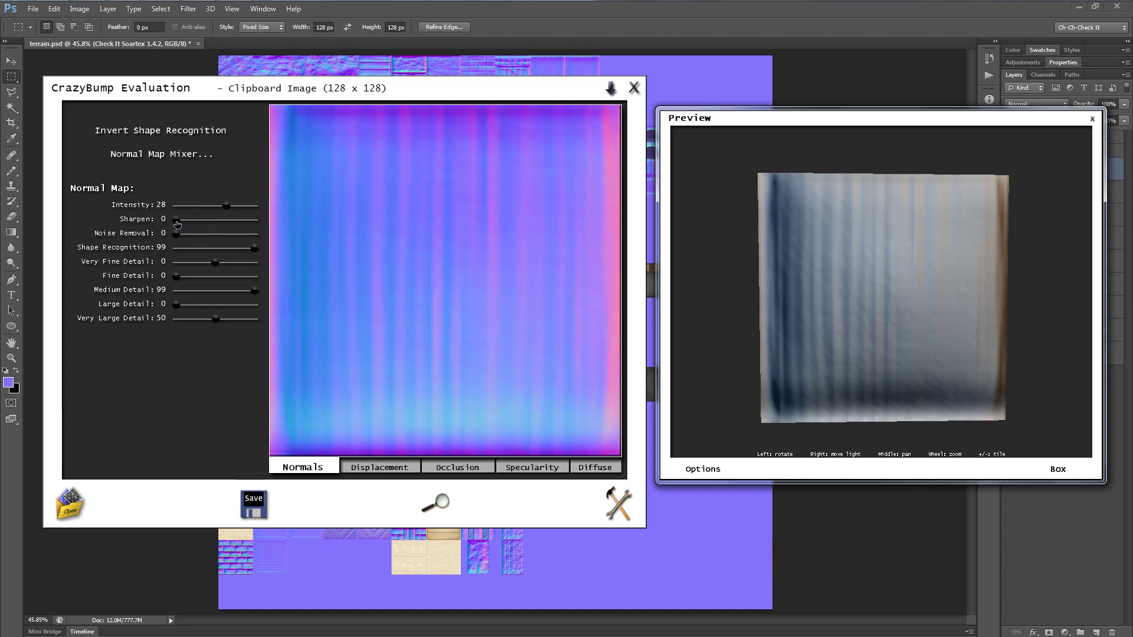
Step: Try strong sharpening on the normal map, return Sharpen to 0, and check the box preview
drag(177, 224, 249, 224)
drag(252, 222, 172, 224)
drag(875, 343, 997, 404)
drag(870, 278, 874, 266)
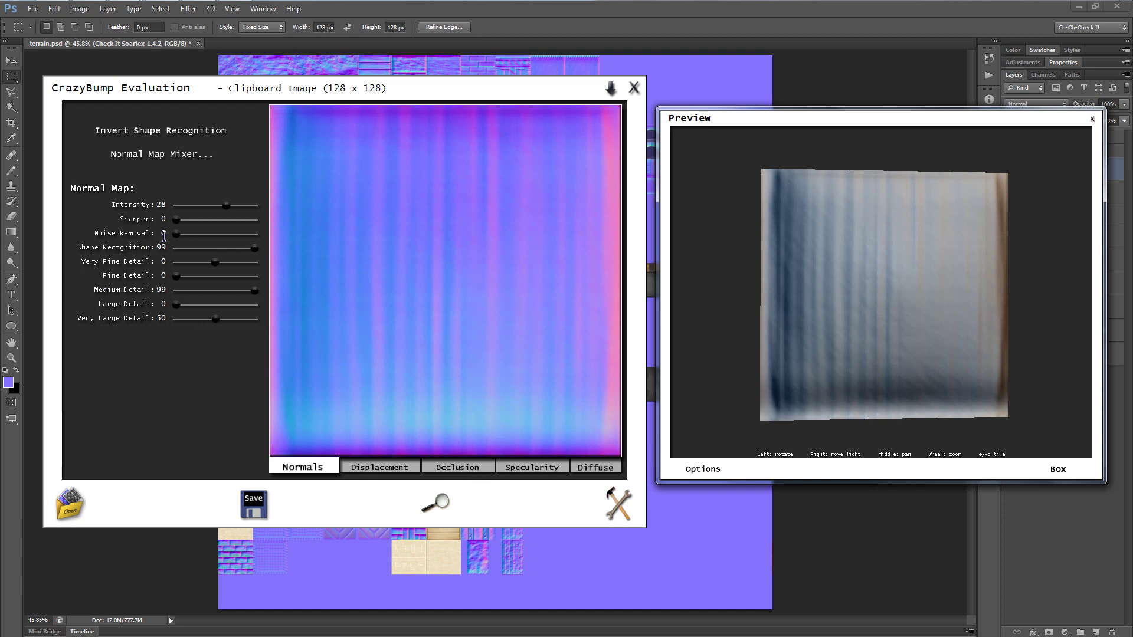
Step: Try Noise Removal at 3, set it to 2, and inspect the smoothed relief on the box preview from several angles
drag(175, 237, 259, 240)
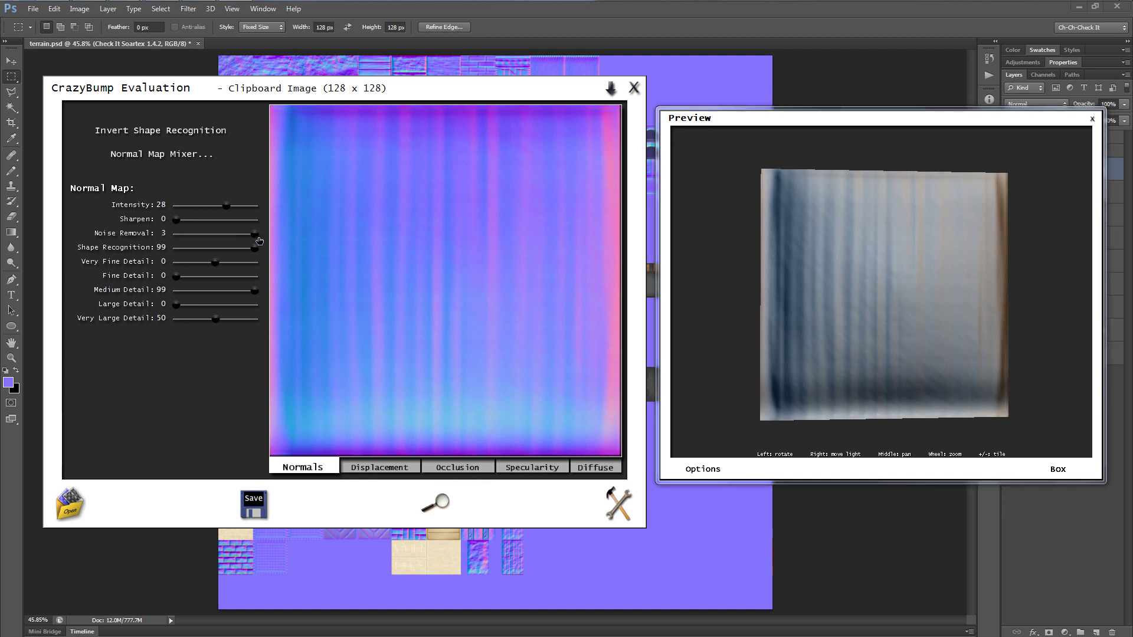
drag(775, 353, 866, 299)
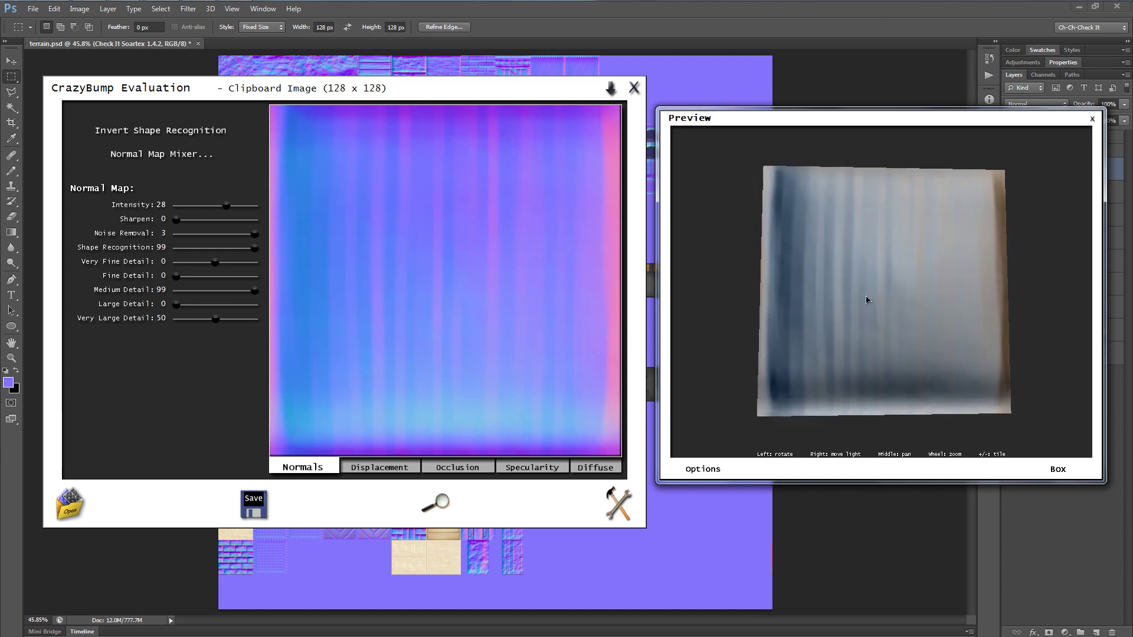
drag(255, 234, 227, 239)
mouse_move(850, 330)
mouse_down()
mouse_move(838, 360)
mouse_move(847, 329)
mouse_move(852, 344)
mouse_up()
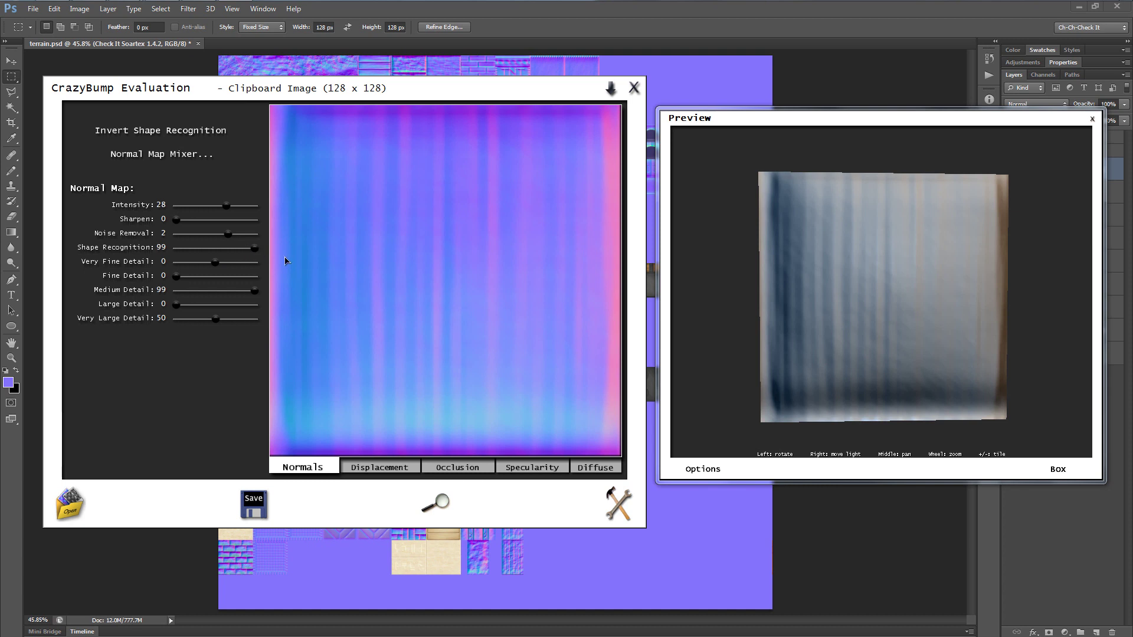
mouse_move(896, 354)
mouse_down()
mouse_move(896, 336)
mouse_move(897, 349)
mouse_up()
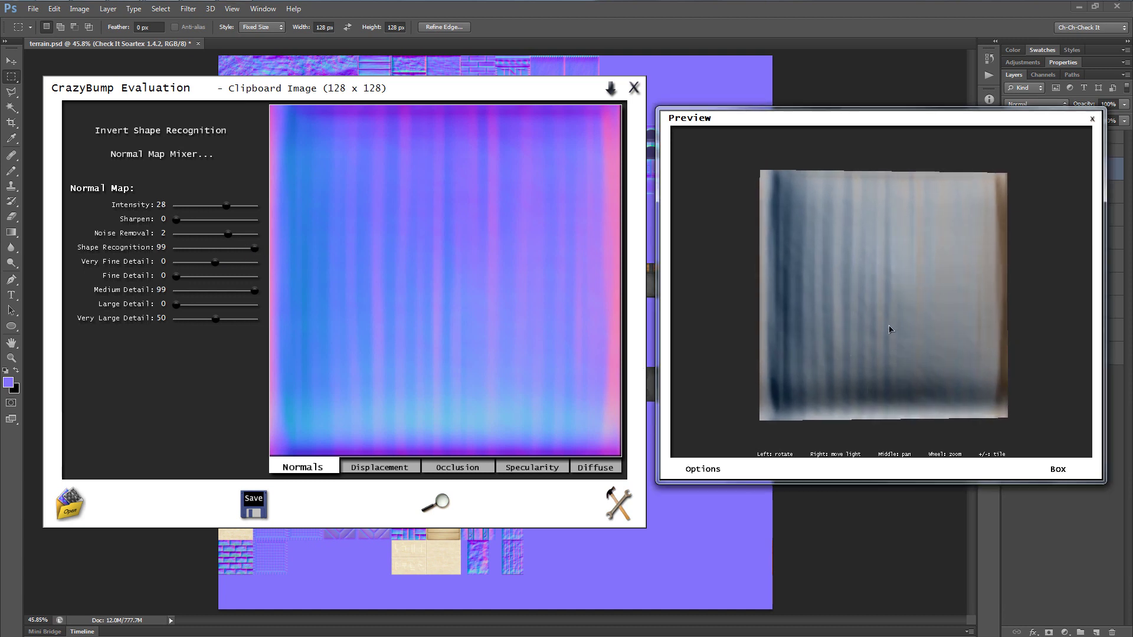
mouse_move(859, 331)
mouse_down()
mouse_move(799, 306)
mouse_move(869, 330)
mouse_up()
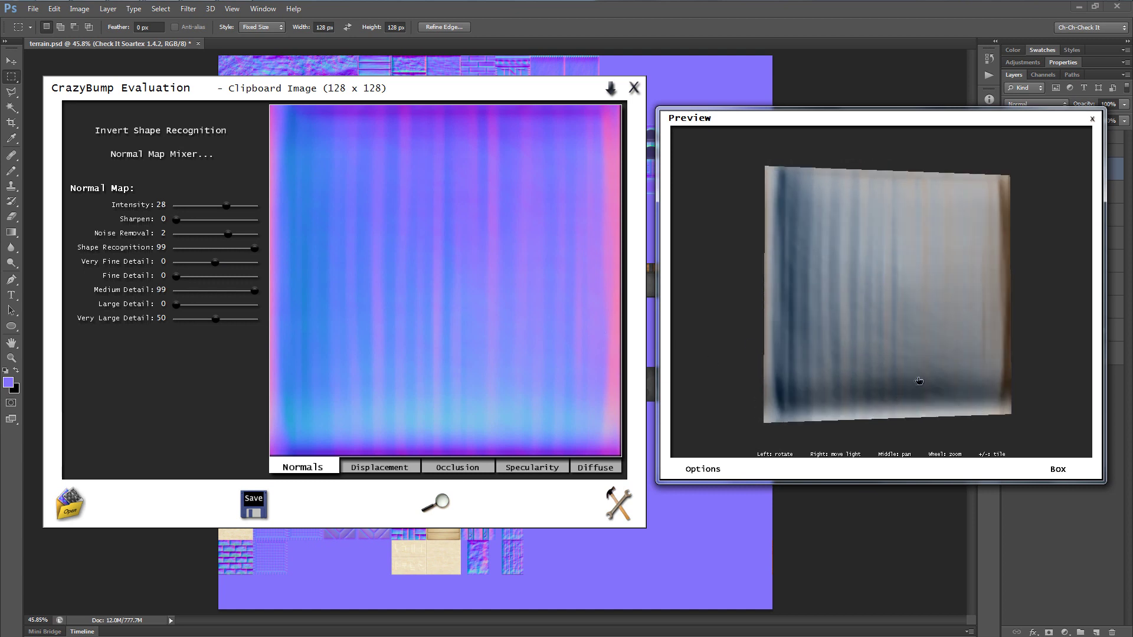
drag(919, 380, 904, 389)
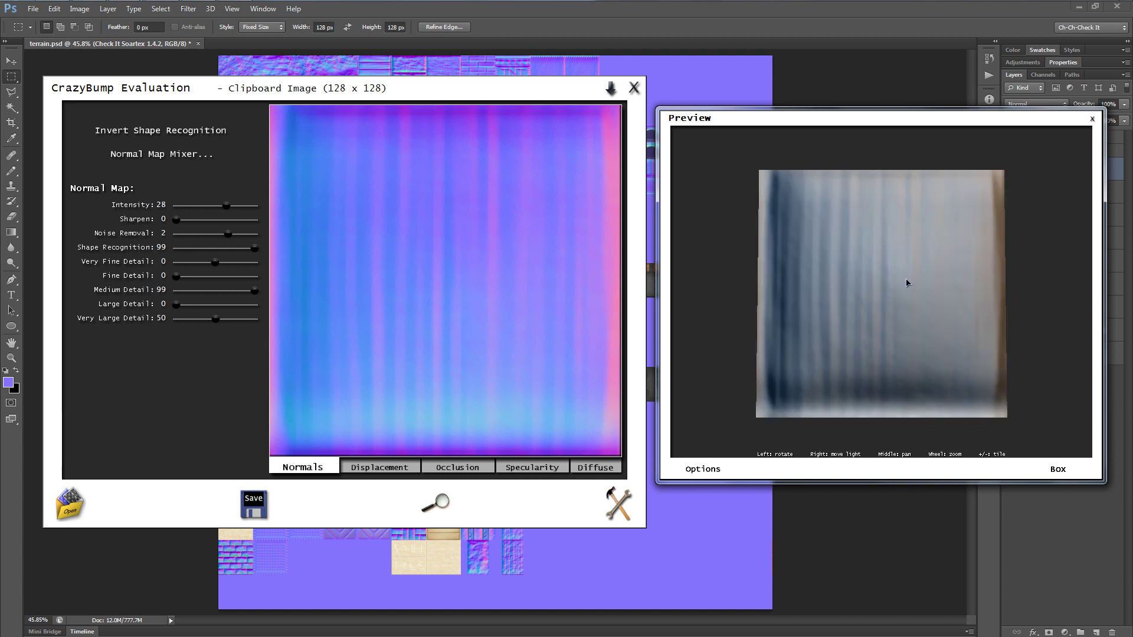
drag(969, 279, 965, 315)
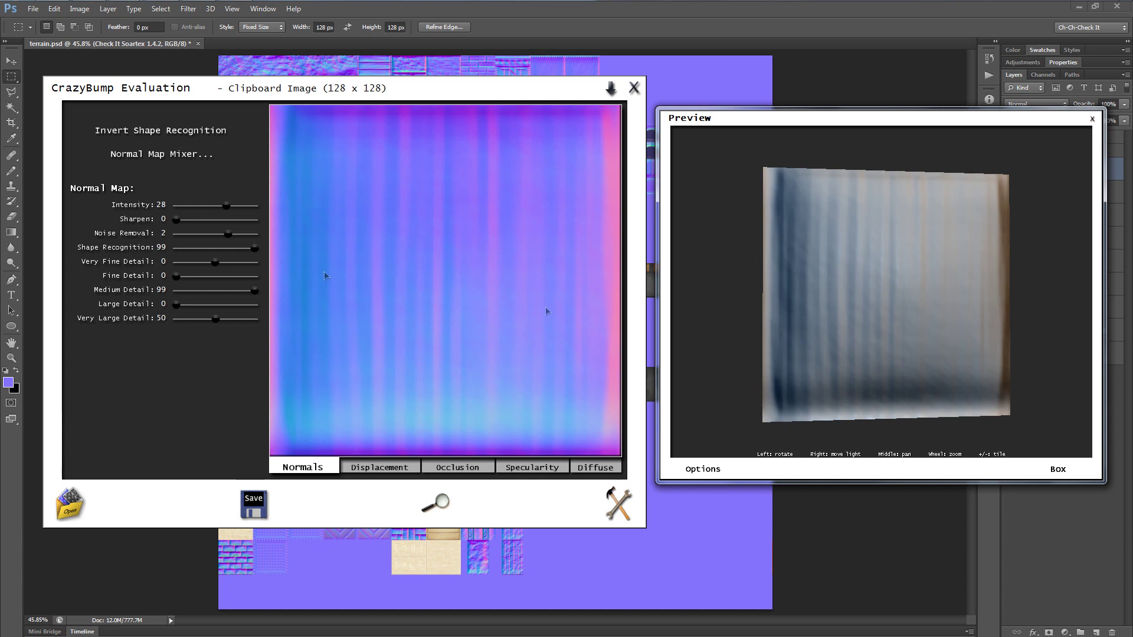
Step: Try Shape Recognition at 0, 80, 27 and 54, set it to 63, and check the relief on the box preview
drag(258, 246, 173, 248)
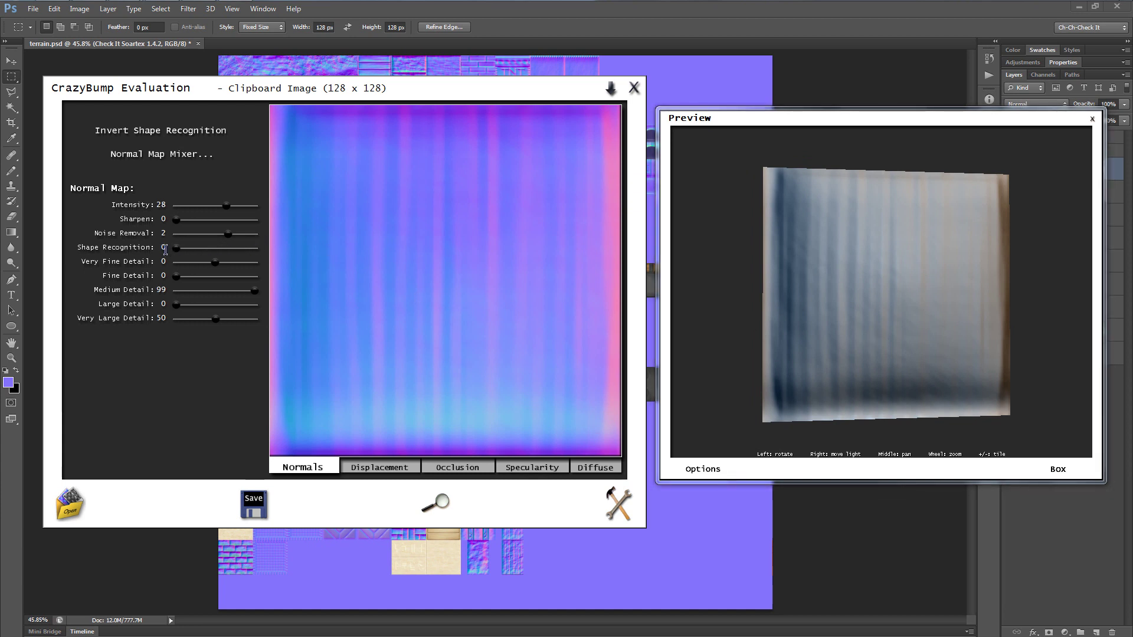
mouse_move(881, 351)
mouse_down()
mouse_move(873, 357)
mouse_move(921, 313)
mouse_move(868, 266)
mouse_move(867, 316)
mouse_move(877, 316)
mouse_move(852, 291)
mouse_move(908, 342)
mouse_move(893, 309)
mouse_move(891, 368)
mouse_move(795, 308)
mouse_move(882, 244)
mouse_move(916, 199)
mouse_move(993, 230)
mouse_move(921, 254)
mouse_move(888, 301)
mouse_move(873, 299)
mouse_up()
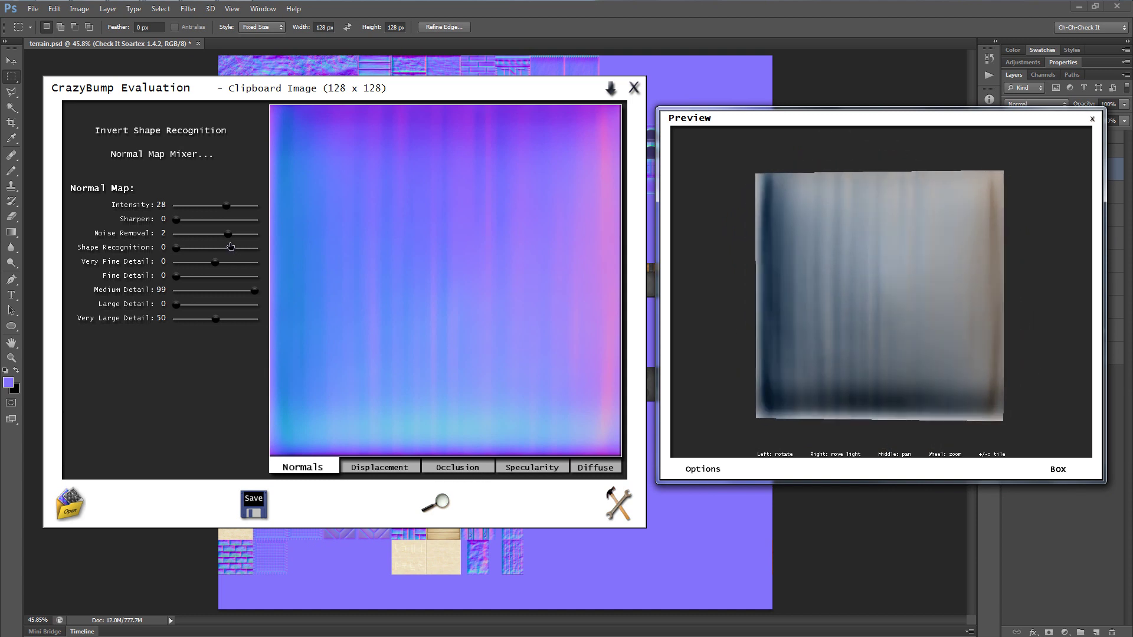
drag(175, 248, 249, 250)
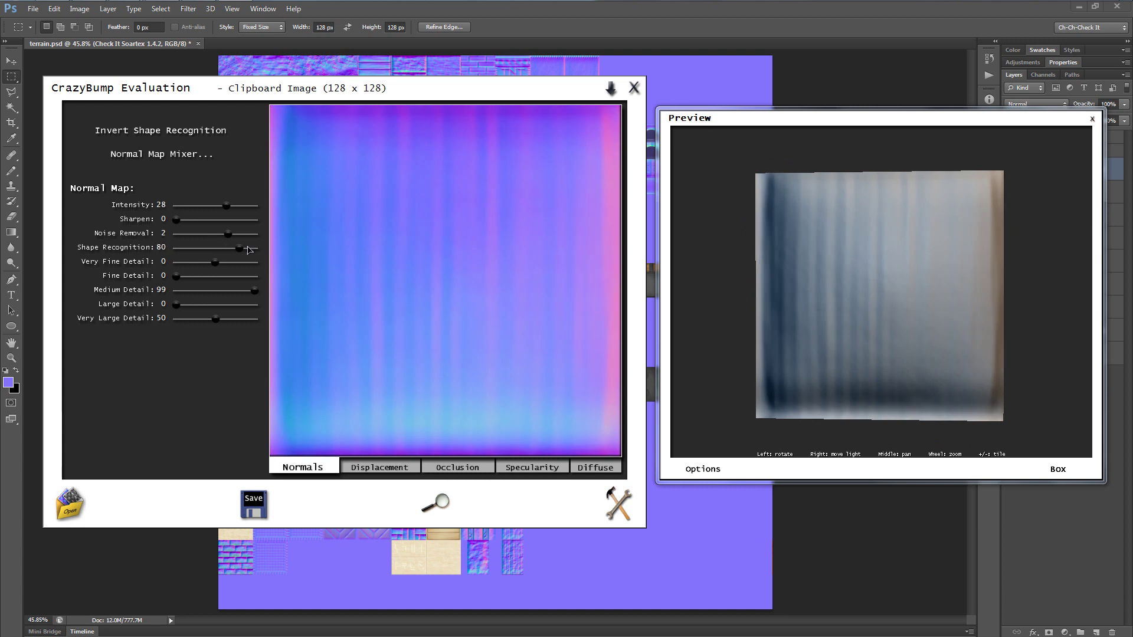
click(204, 251)
click(198, 252)
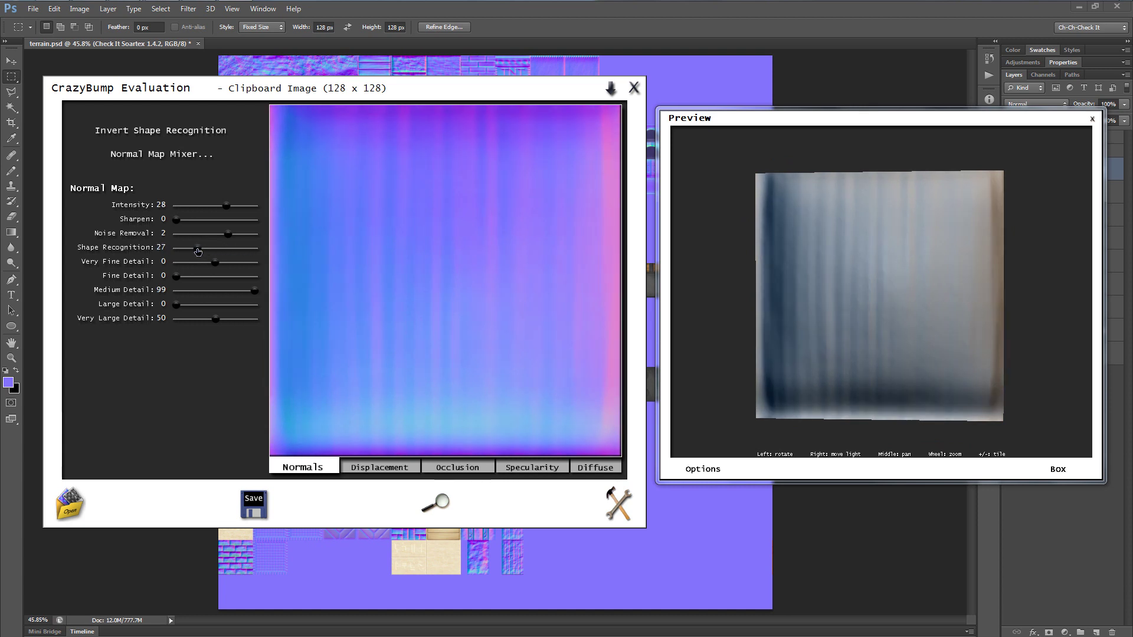
mouse_move(197, 252)
mouse_down()
mouse_move(244, 254)
mouse_move(193, 255)
mouse_move(220, 252)
mouse_up()
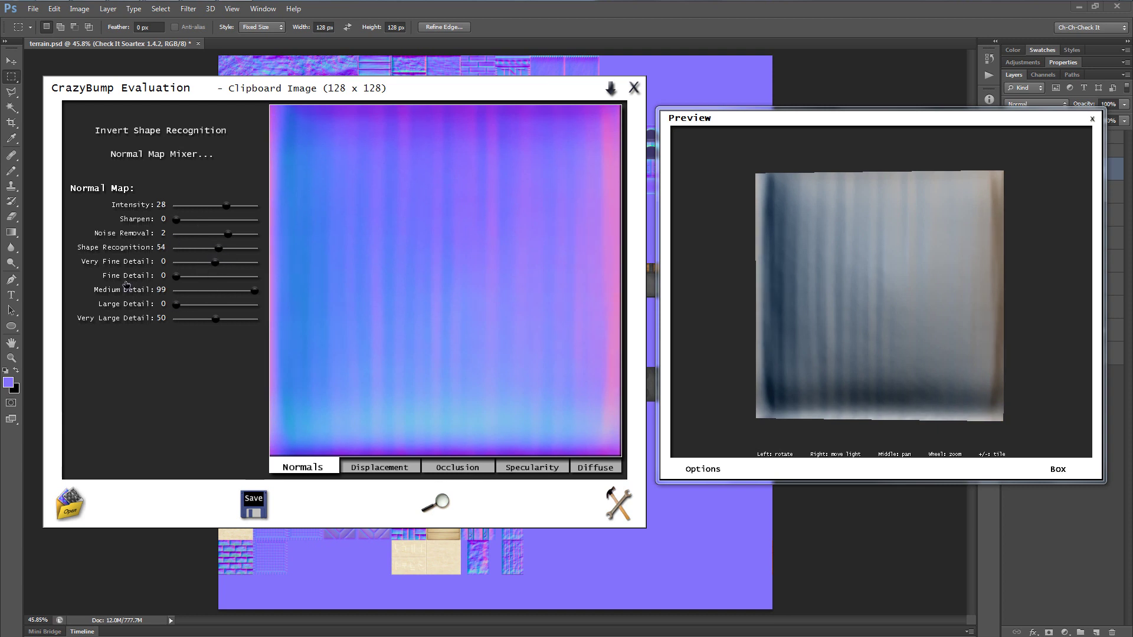
mouse_move(215, 254)
mouse_down()
mouse_move(165, 252)
mouse_move(308, 252)
mouse_move(216, 254)
mouse_move(226, 254)
mouse_up()
drag(771, 321, 852, 321)
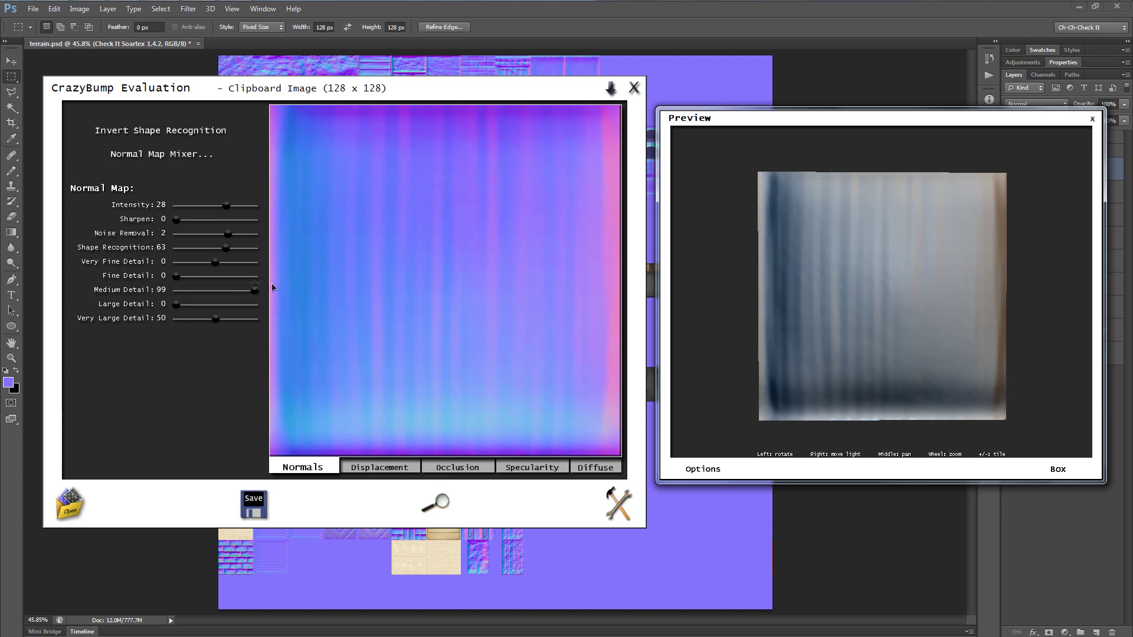
Step: Try Very Fine Detail at 50, set Shape Recognition to 57, and return Very Fine Detail to 0
drag(216, 267, 285, 269)
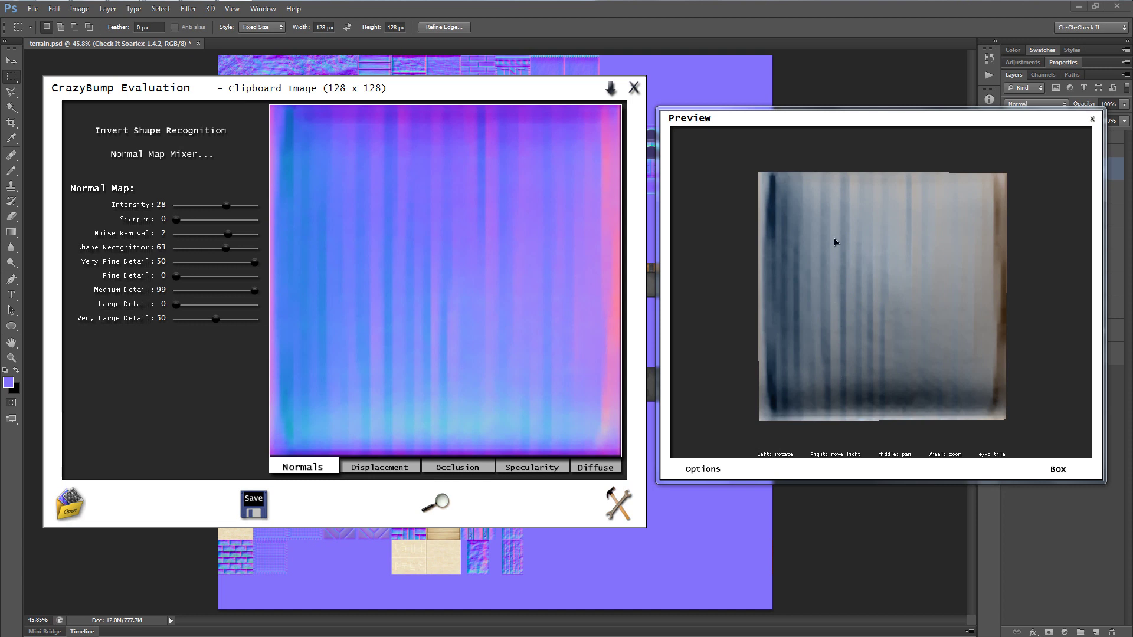
drag(924, 315, 895, 311)
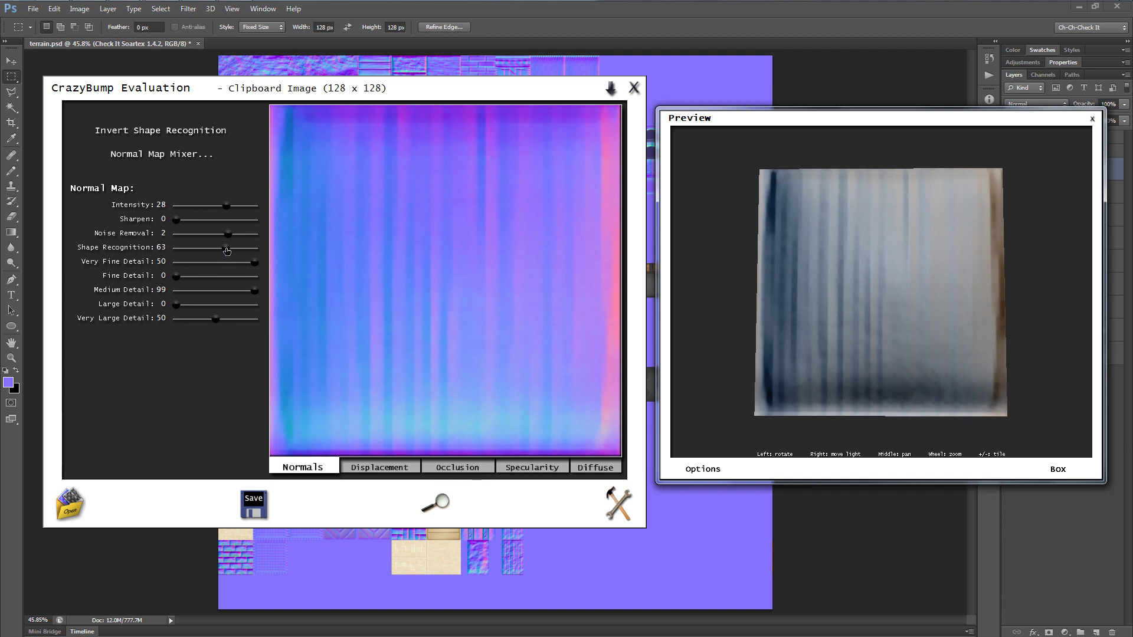
drag(226, 249, 222, 252)
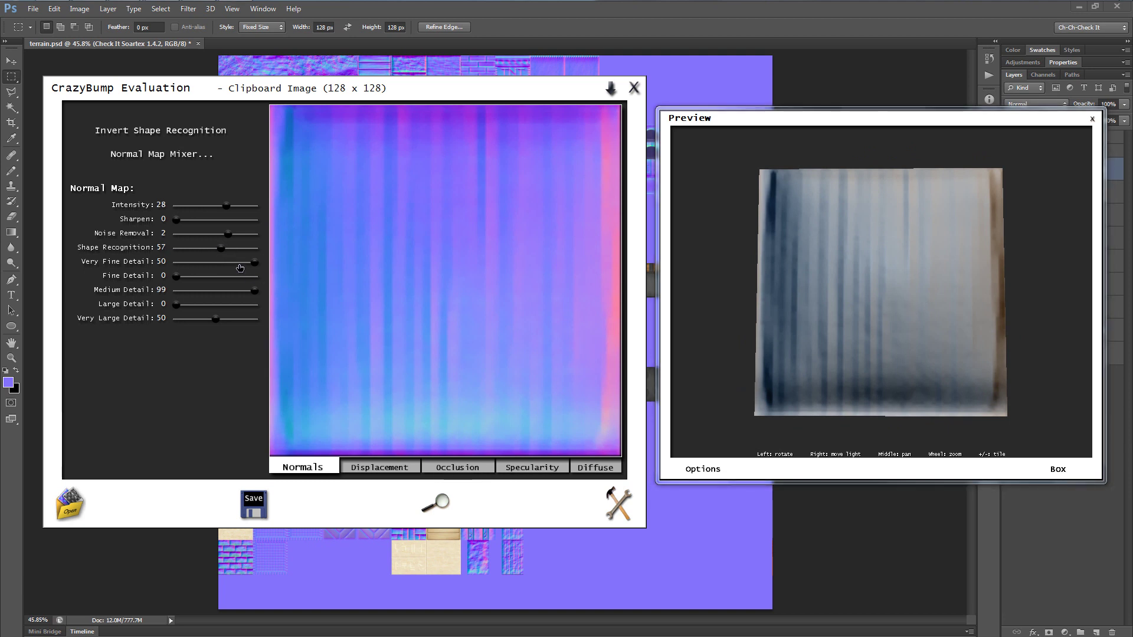
drag(252, 268, 222, 266)
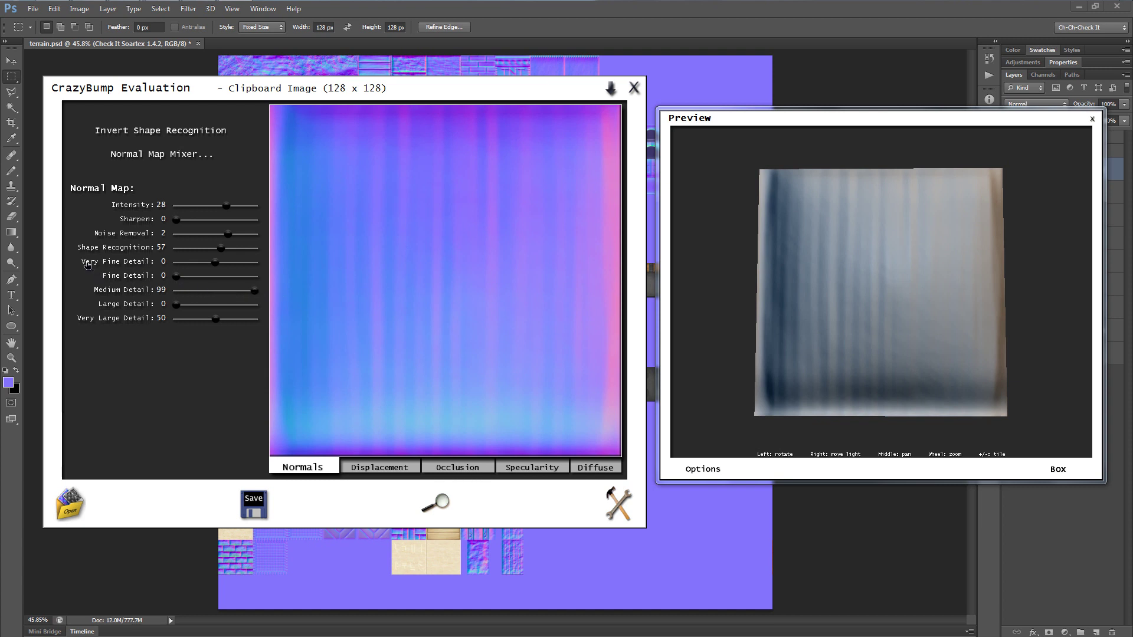
Step: Set Fine Detail to 99, Medium Detail to 26 and Large Detail to 99, checking the relief on the box preview
drag(182, 280, 276, 283)
mouse_move(838, 366)
mouse_down()
mouse_move(855, 375)
mouse_move(864, 328)
mouse_up()
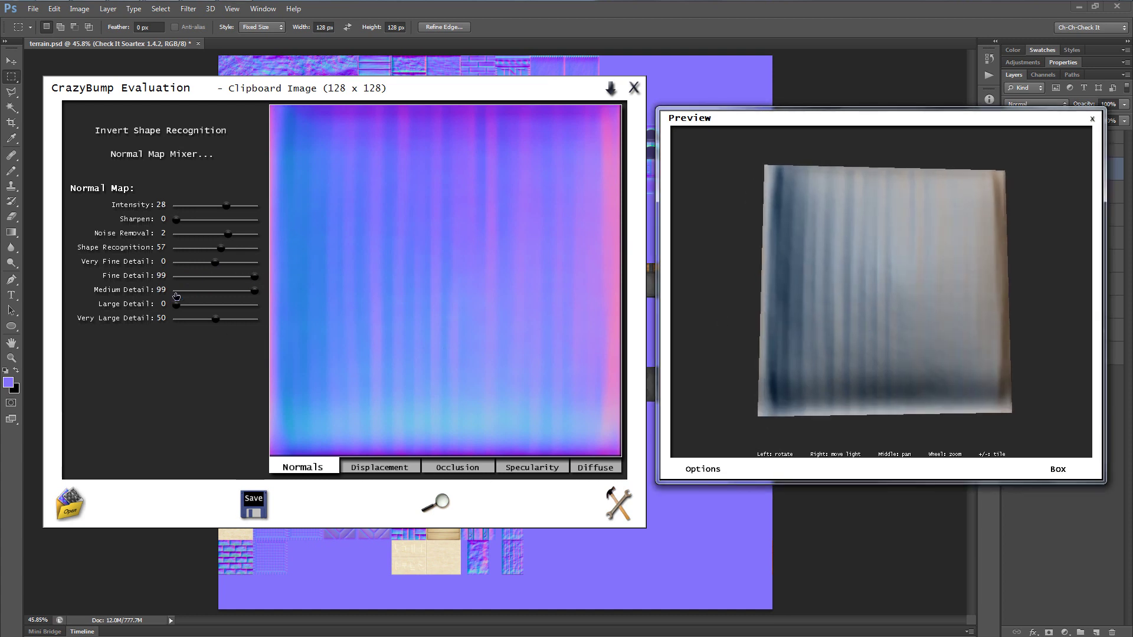
mouse_move(255, 293)
mouse_down()
mouse_move(188, 297)
mouse_move(271, 312)
mouse_up()
click(191, 301)
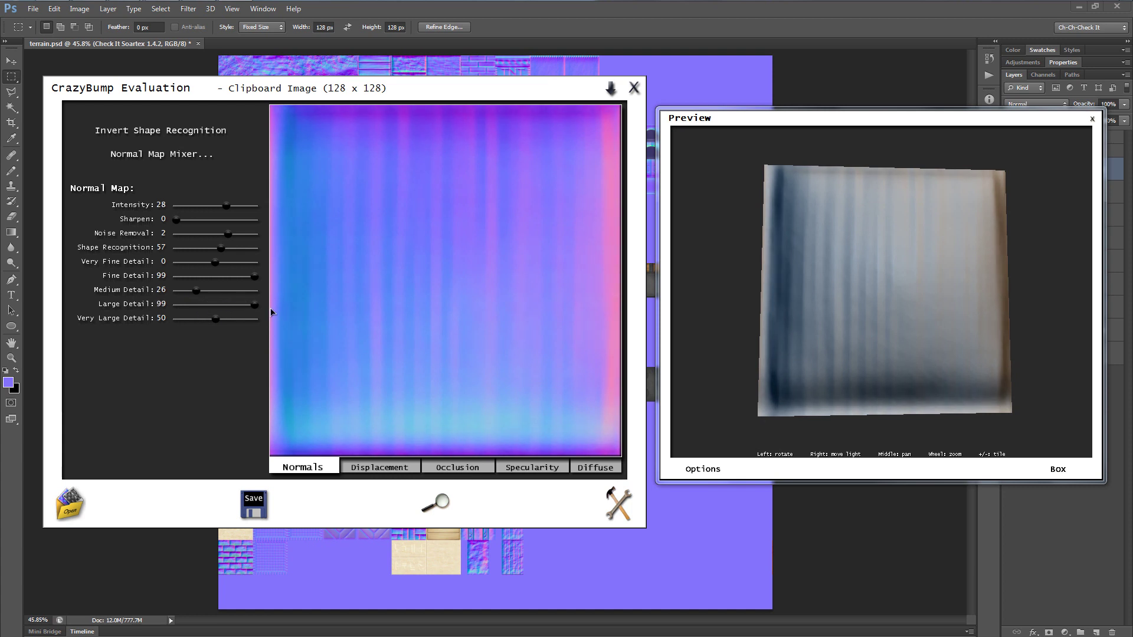
mouse_move(806, 366)
mouse_down()
mouse_move(815, 374)
mouse_move(821, 358)
mouse_up()
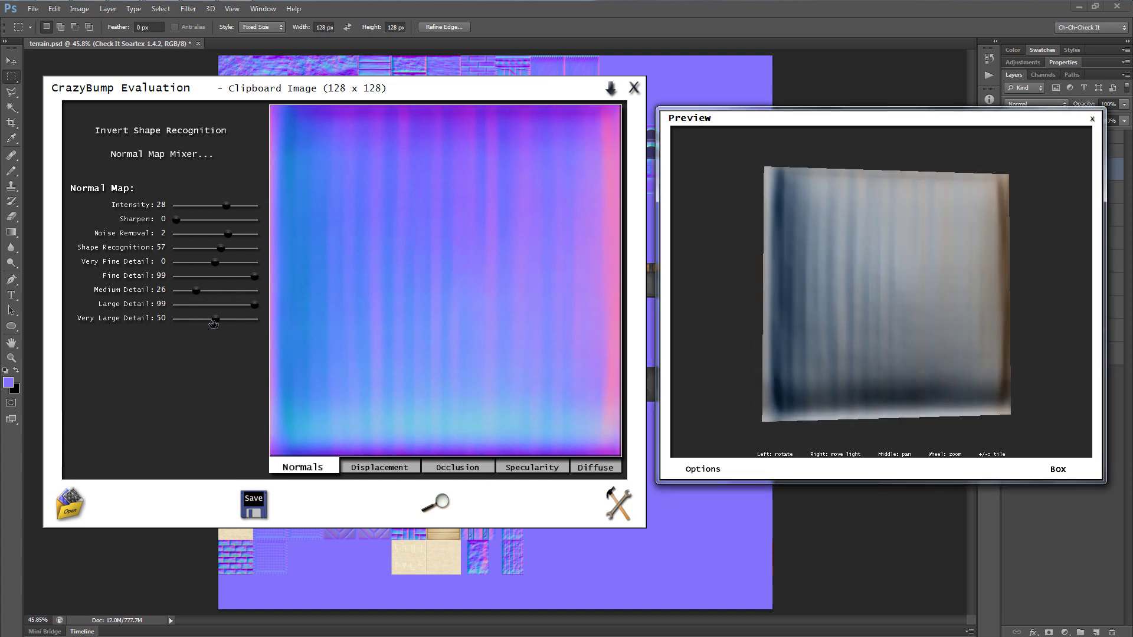
Step: Set Very Large Detail to 99 and Large Detail to 44, inspecting the relief on the box preview from several angles
drag(212, 323, 271, 320)
mouse_move(865, 335)
mouse_down()
mouse_move(843, 380)
mouse_move(870, 296)
mouse_move(865, 337)
mouse_move(820, 355)
mouse_move(809, 347)
mouse_move(850, 374)
mouse_move(865, 369)
mouse_move(861, 351)
mouse_up()
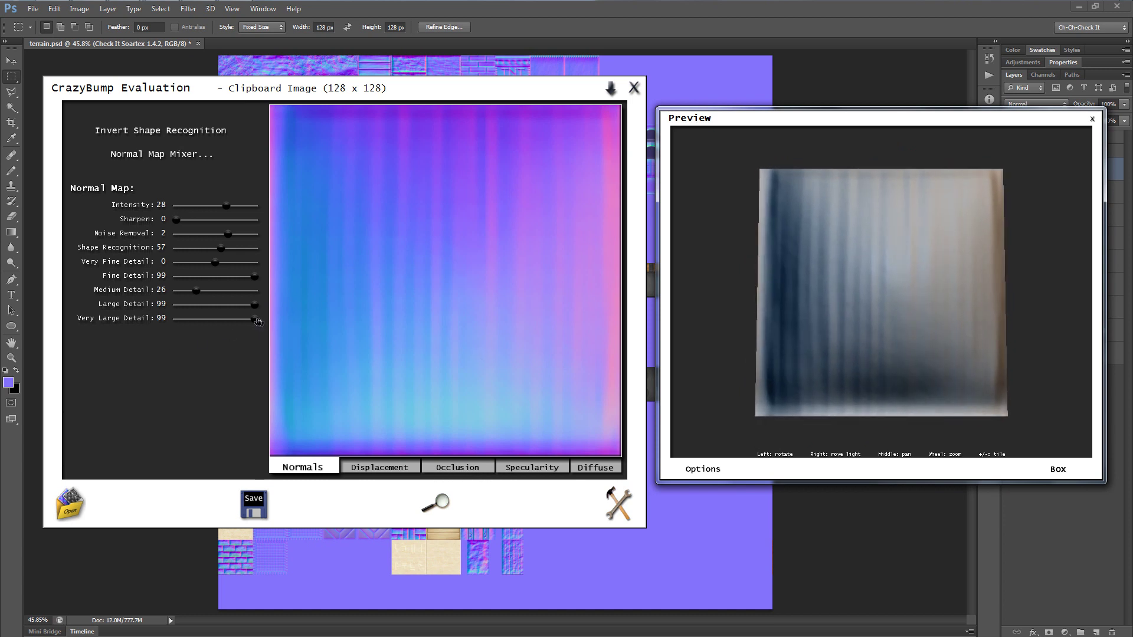
mouse_move(255, 308)
mouse_down()
mouse_move(211, 307)
mouse_move(192, 325)
mouse_move(279, 323)
mouse_move(220, 328)
mouse_up()
mouse_move(802, 357)
mouse_down()
mouse_move(809, 329)
mouse_move(812, 379)
mouse_move(832, 374)
mouse_move(821, 359)
mouse_up()
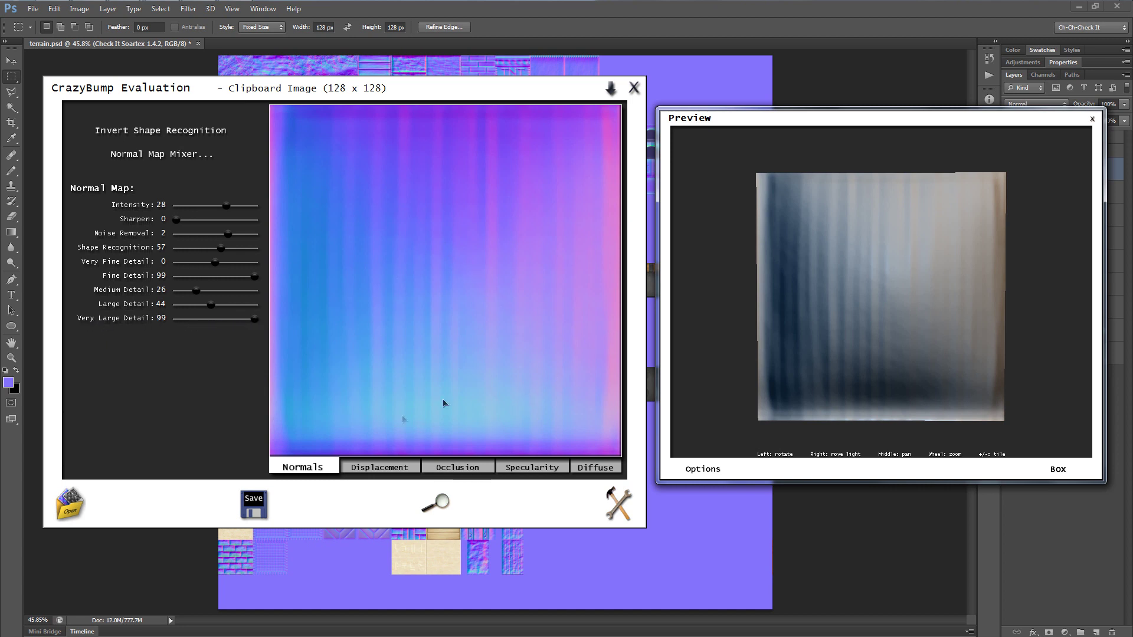
mouse_move(889, 320)
mouse_down()
mouse_move(814, 342)
mouse_move(890, 315)
mouse_up()
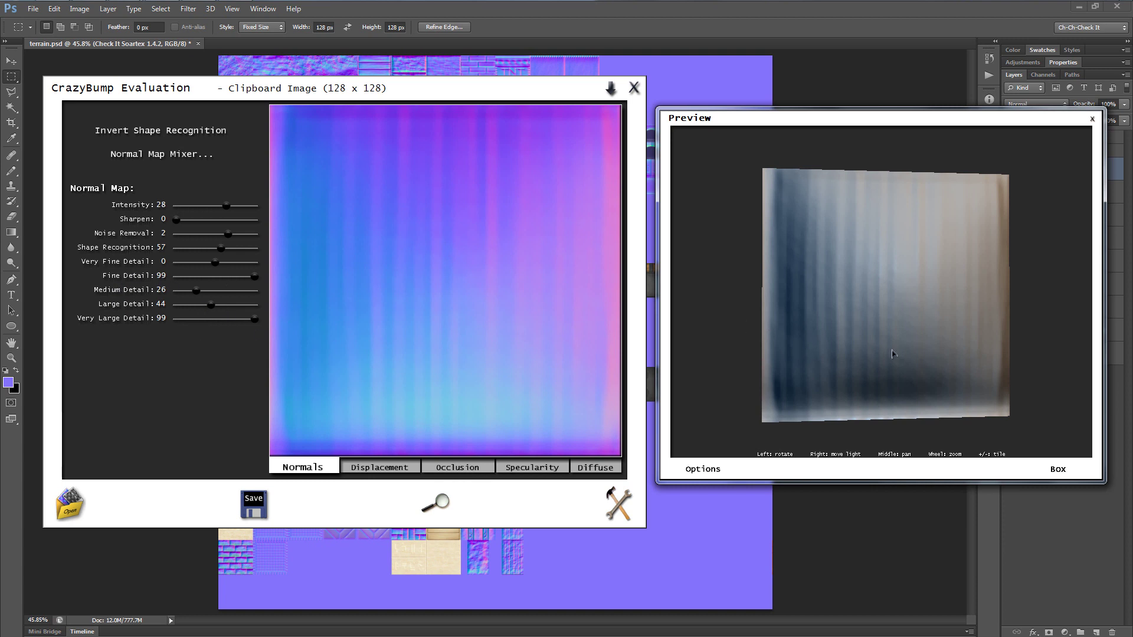
drag(968, 329, 906, 339)
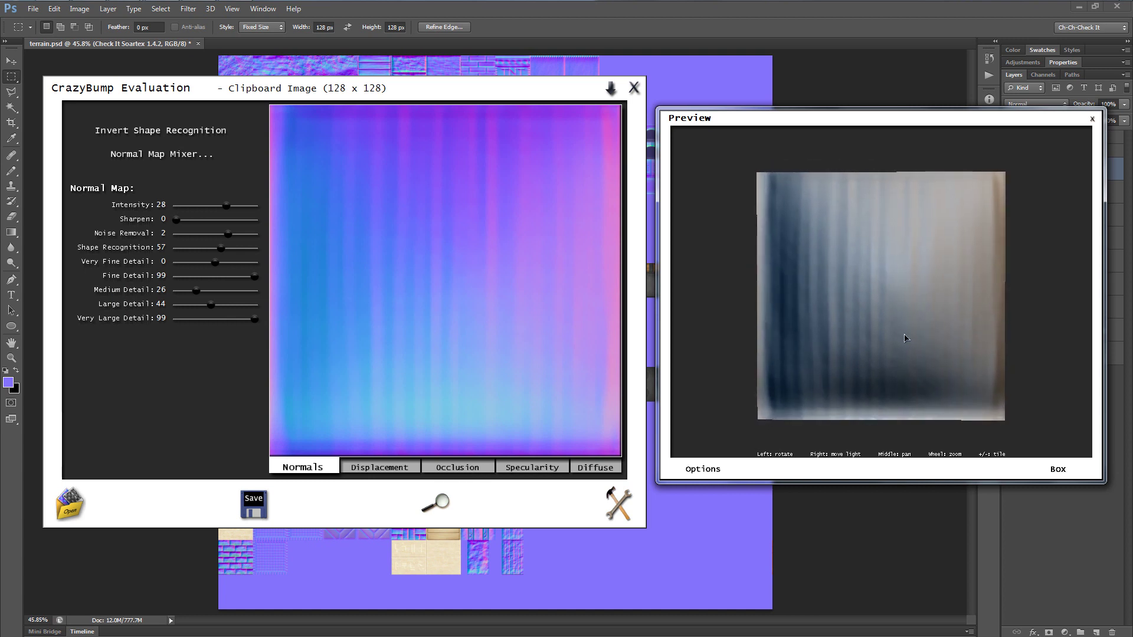
Step: Set Large Detail to 16, Medium Detail to 86, Very Fine Detail to 20 and Intensity to 33, checking the box preview
drag(228, 311, 188, 311)
drag(211, 262, 232, 268)
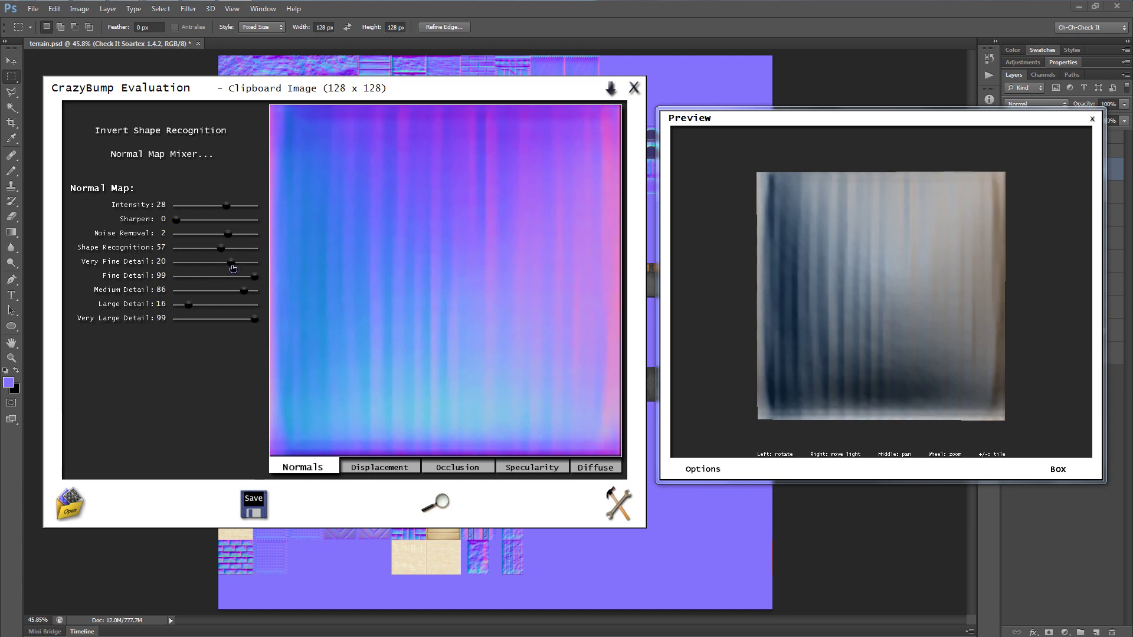
drag(859, 276, 908, 284)
mouse_move(918, 357)
mouse_down()
mouse_move(962, 348)
mouse_move(876, 369)
mouse_move(902, 367)
mouse_up()
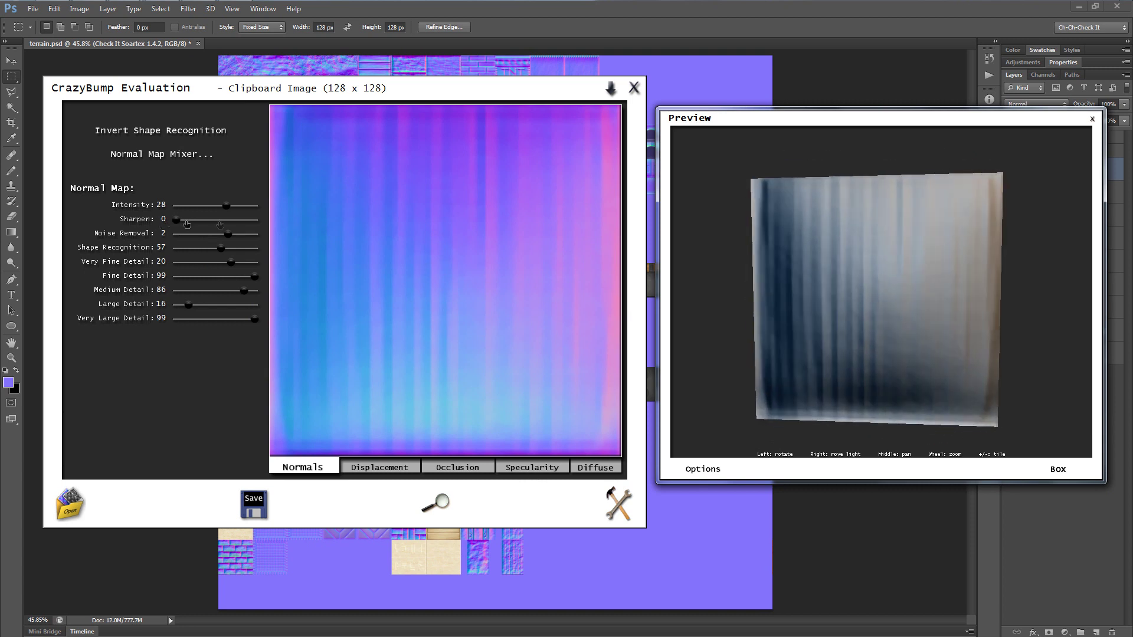
drag(228, 208, 232, 209)
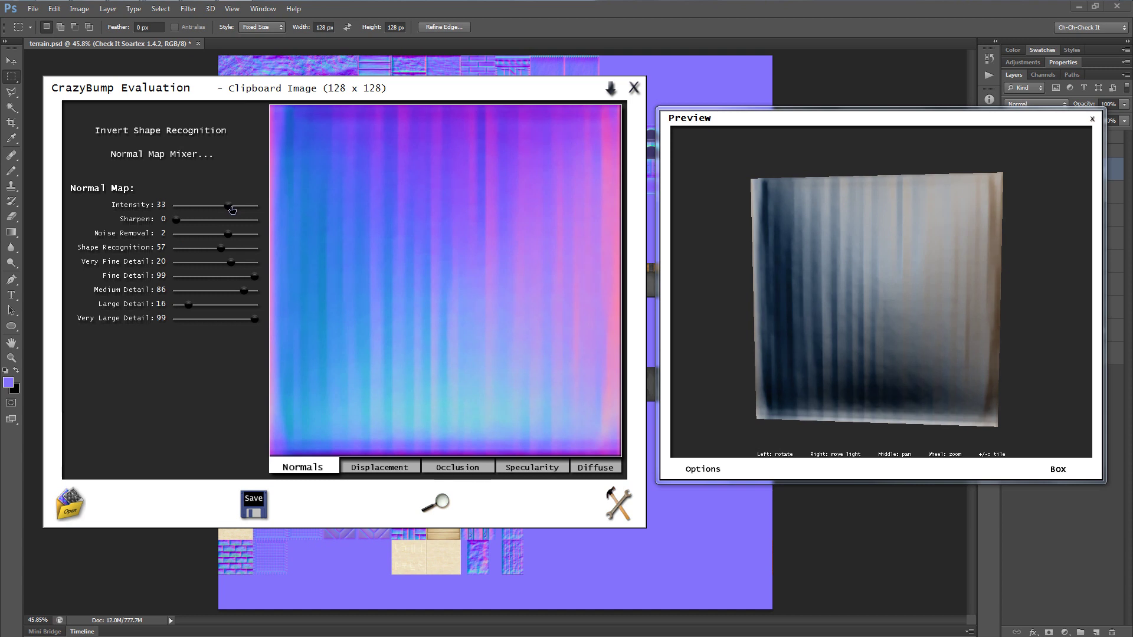
drag(767, 307, 896, 341)
Step: Compare the green melon side tile in terrain.psd up close in Photoshop with the relief on the CrazyBump box preview
click(797, 55)
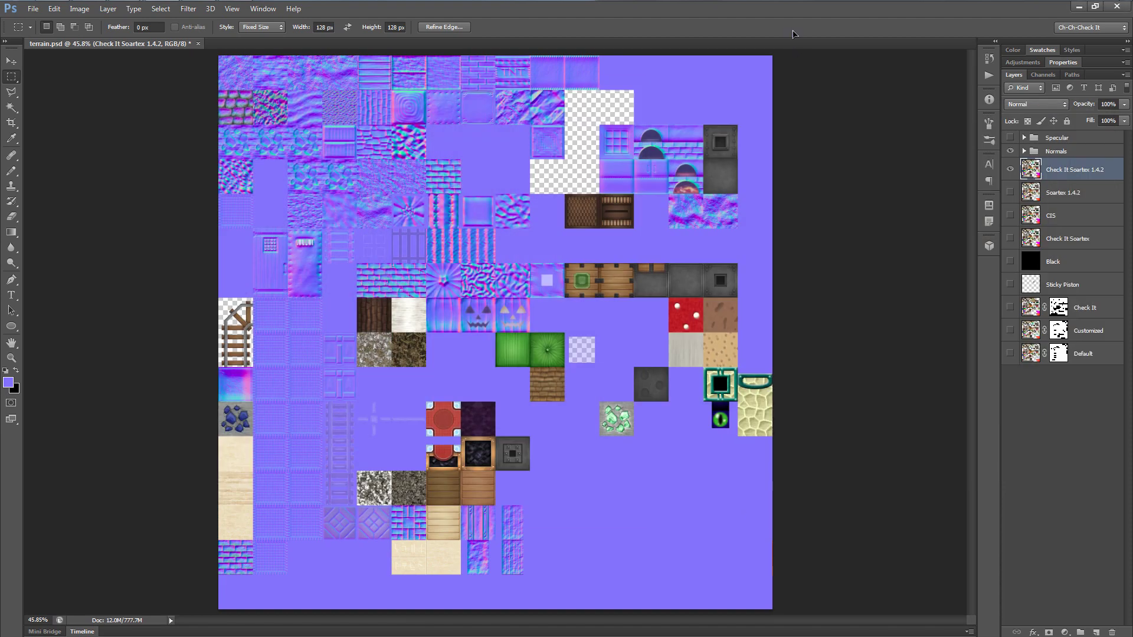
scroll(656, 391, up, 5)
scroll(655, 391, up, 3)
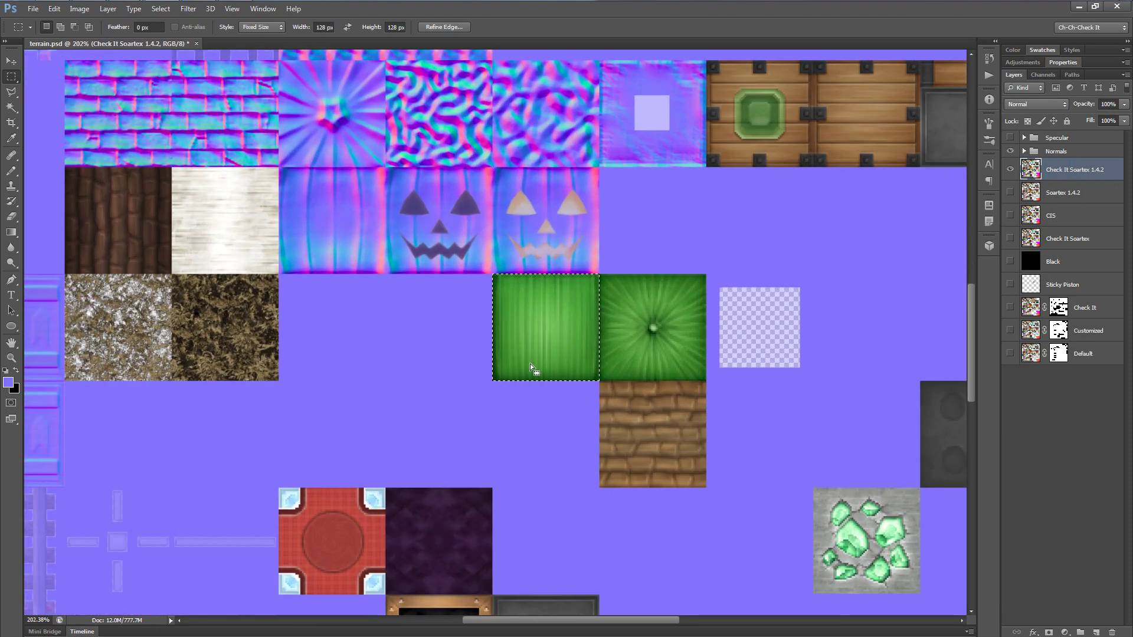
scroll(530, 363, up, 5)
drag(530, 363, 562, 385)
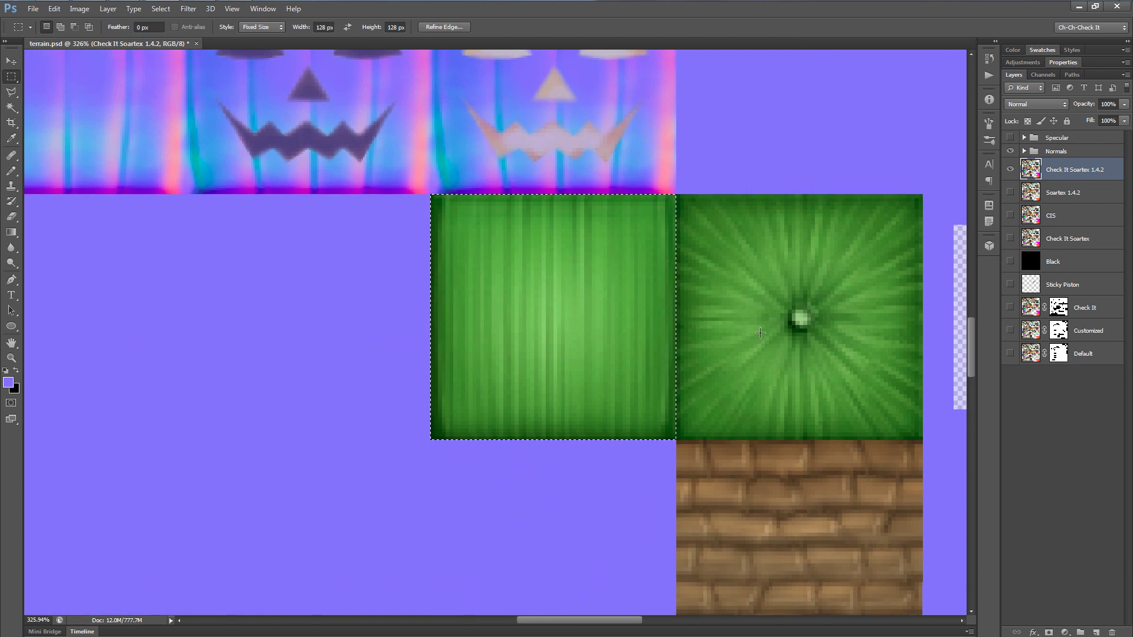
scroll(664, 430, up, 2)
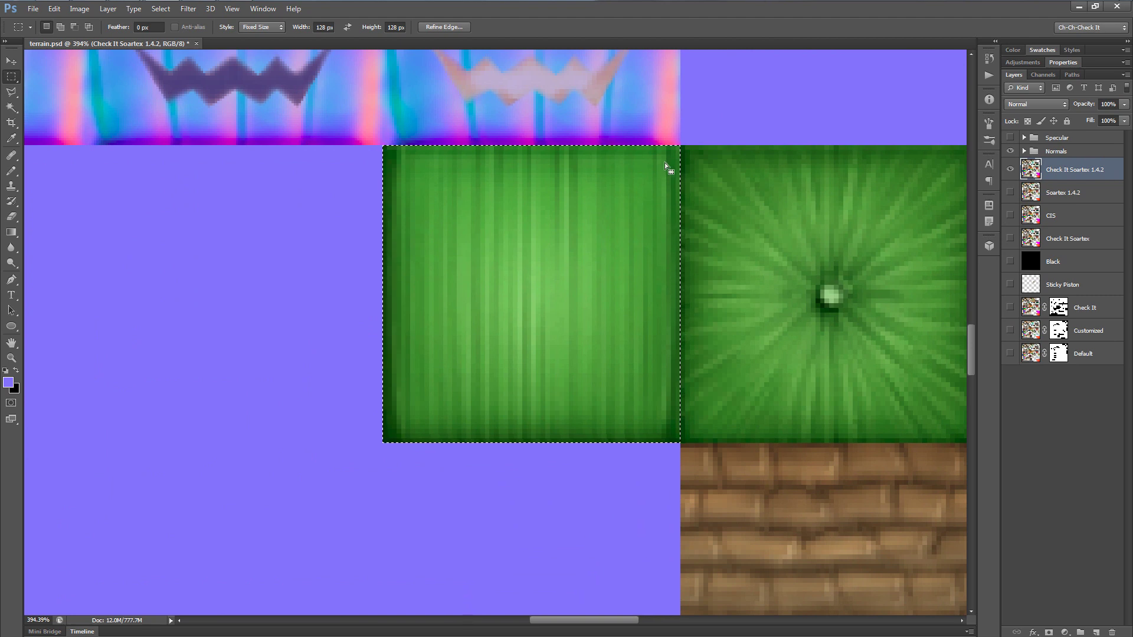
key(ctrl+c)
key(alt+Tab)
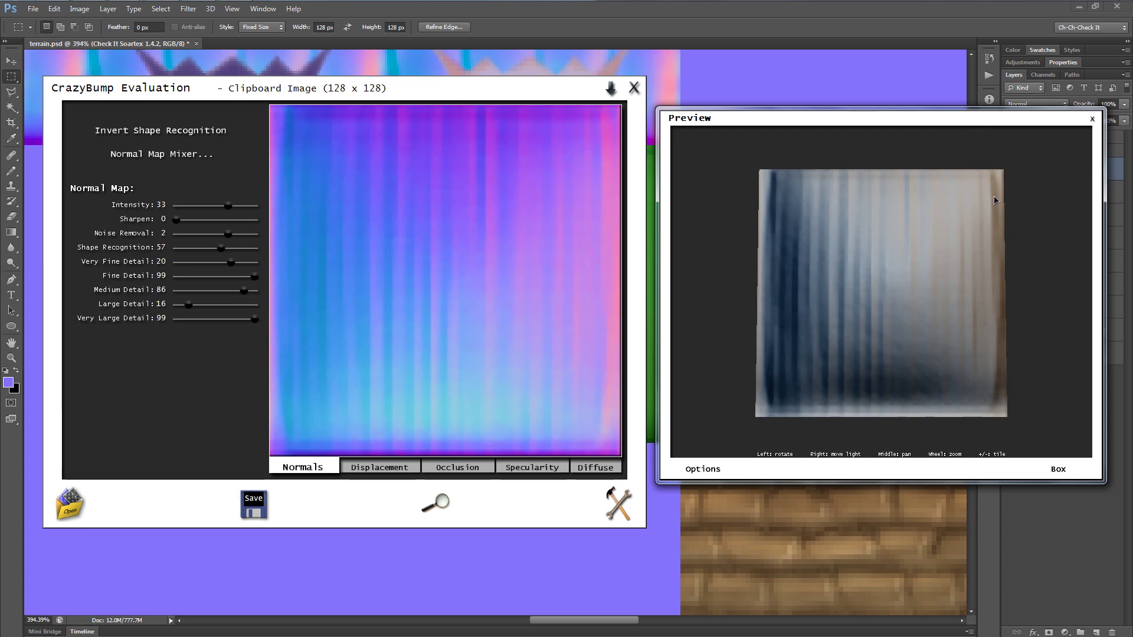
key(alt+Tab)
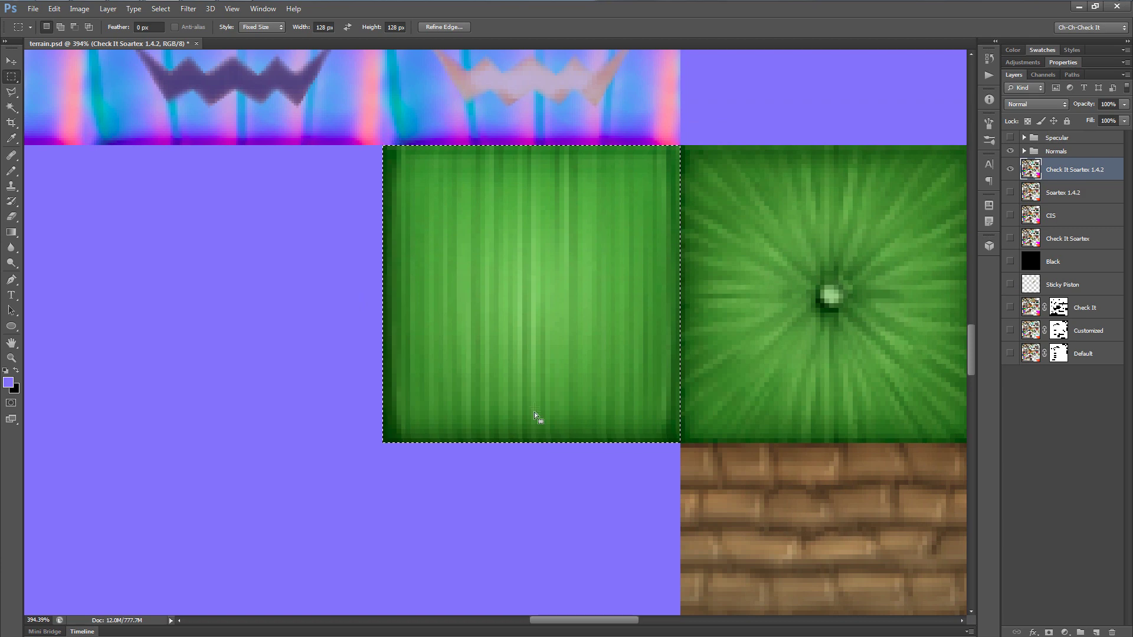
key(alt+Tab)
key(alt+Tab)
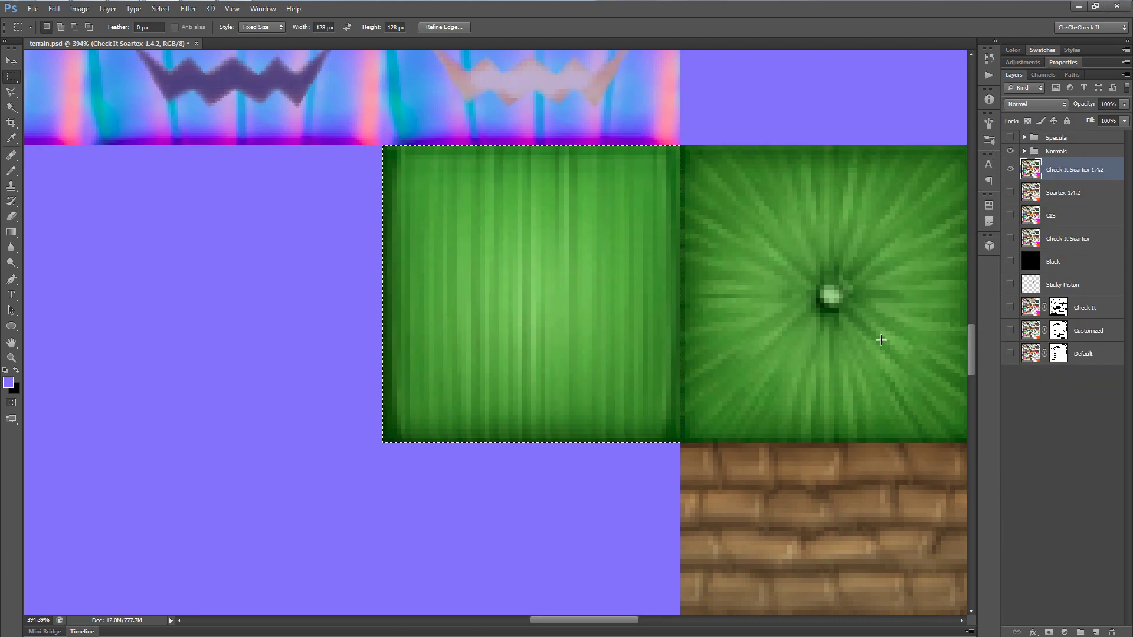
key(alt+Tab)
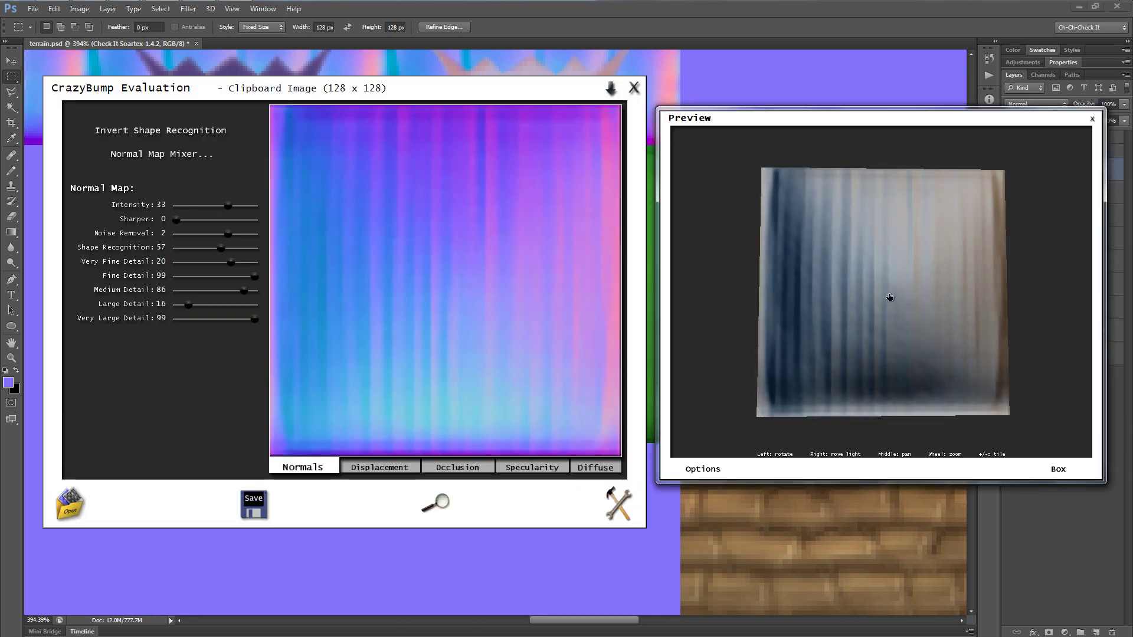
mouse_move(890, 297)
mouse_down()
mouse_move(881, 291)
mouse_move(880, 311)
mouse_move(888, 304)
mouse_up()
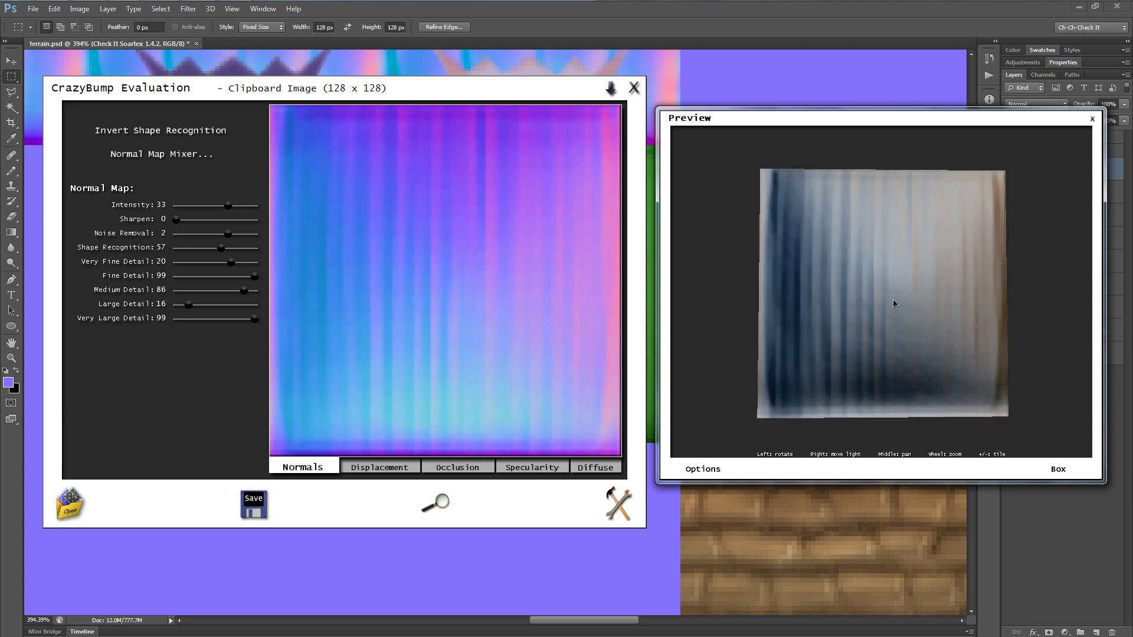
Step: Copy the finished melon side normal map to the clipboard and switch back to Photoshop
click(254, 505)
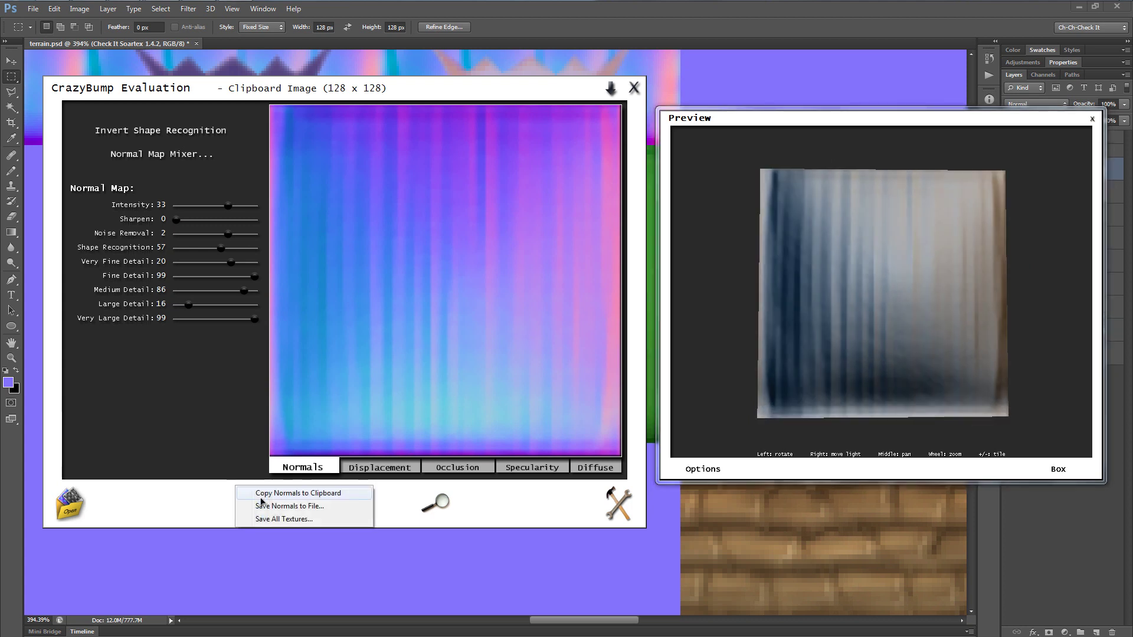
click(330, 495)
key(alt+Tab)
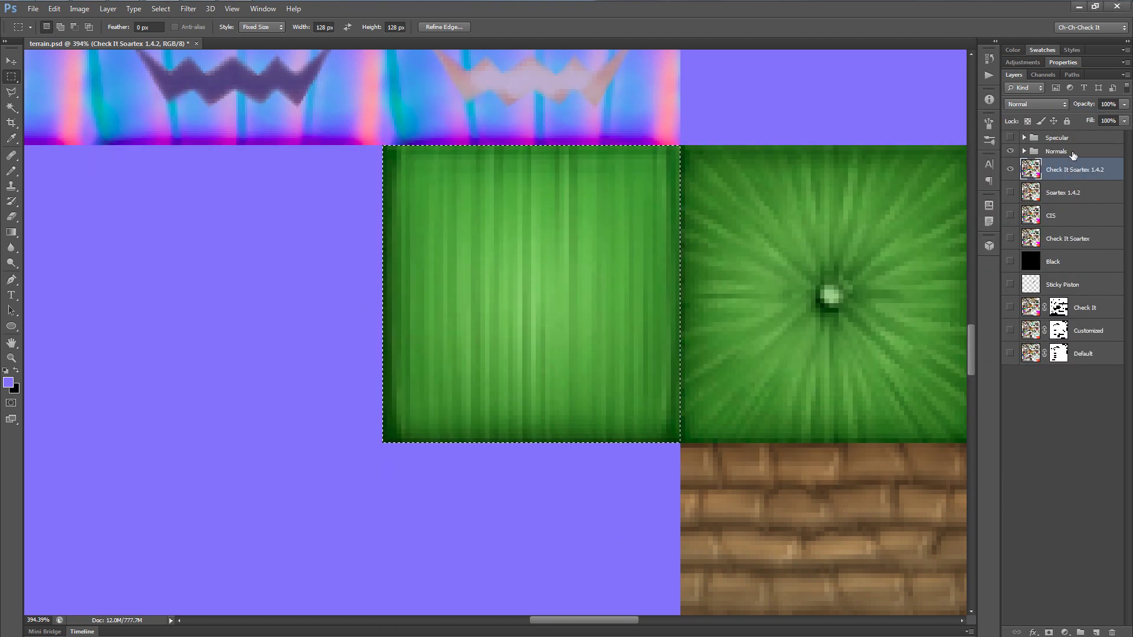
Step: Expand the Normals layer group and select its subgroup 9
click(1058, 152)
scroll(619, 341, down, 5)
scroll(619, 341, down, 3)
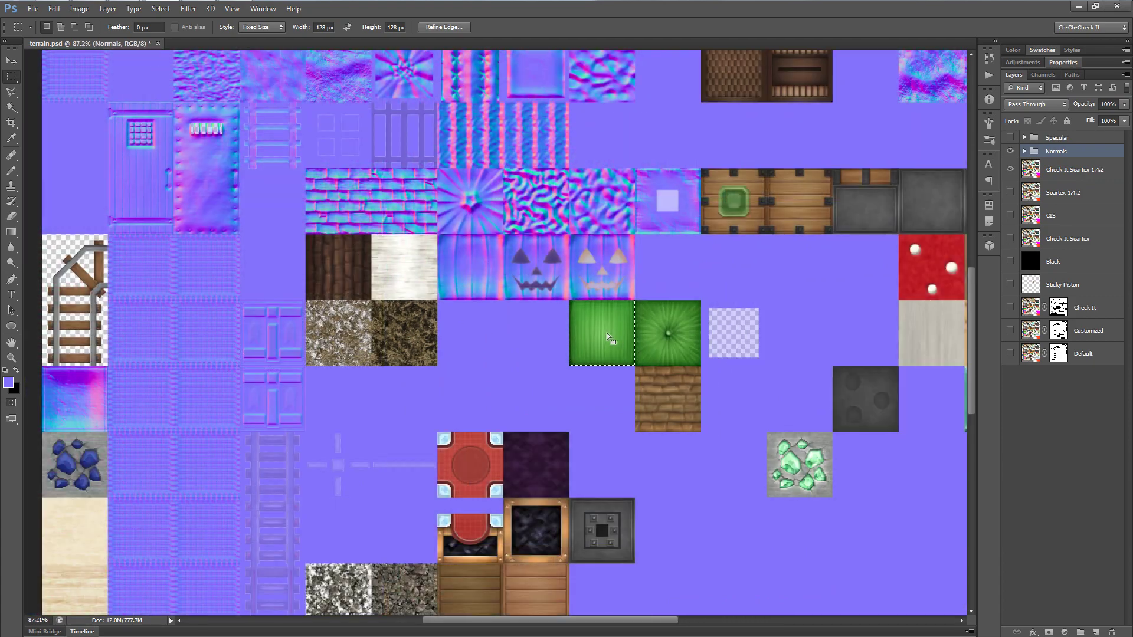
scroll(604, 330, down, 2)
scroll(499, 327, up, 3)
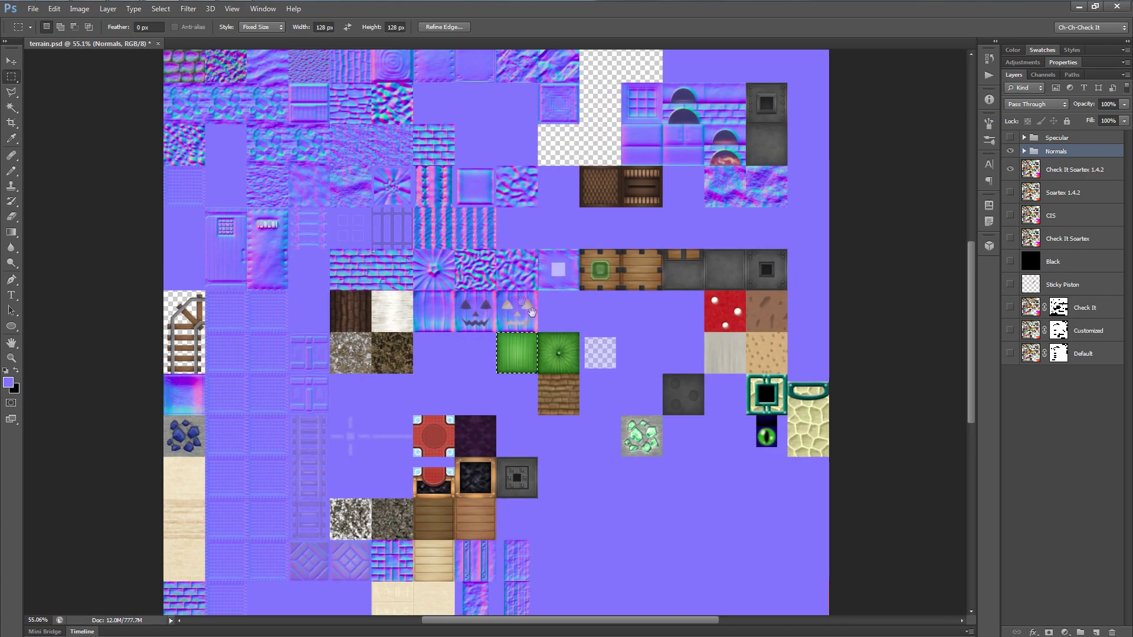
scroll(564, 285, up, 1)
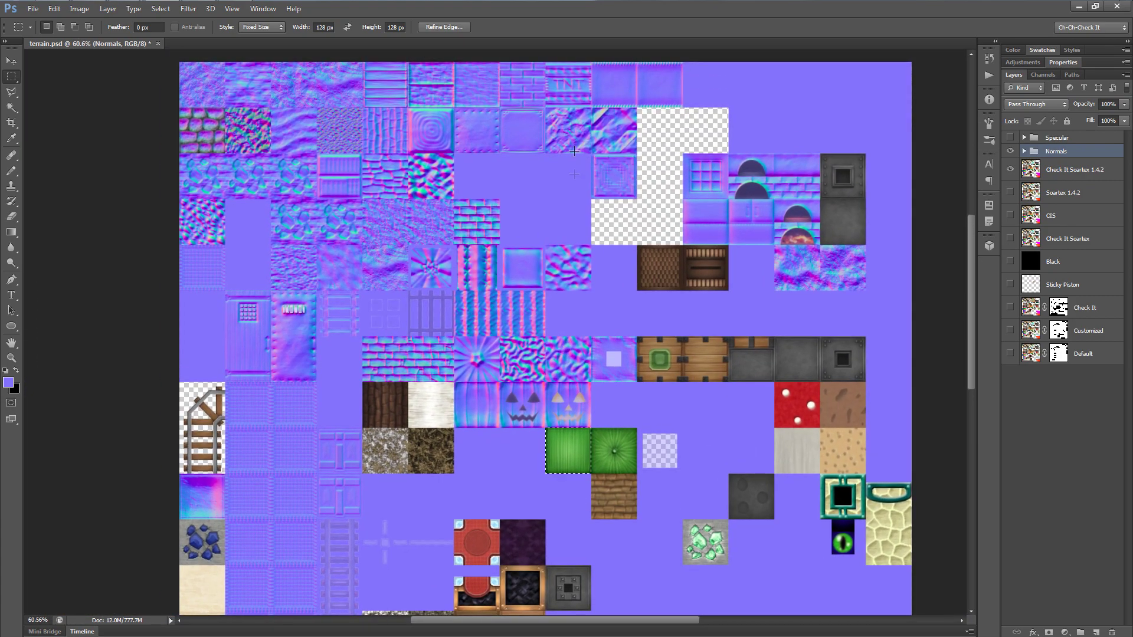
click(1024, 152)
click(1060, 275)
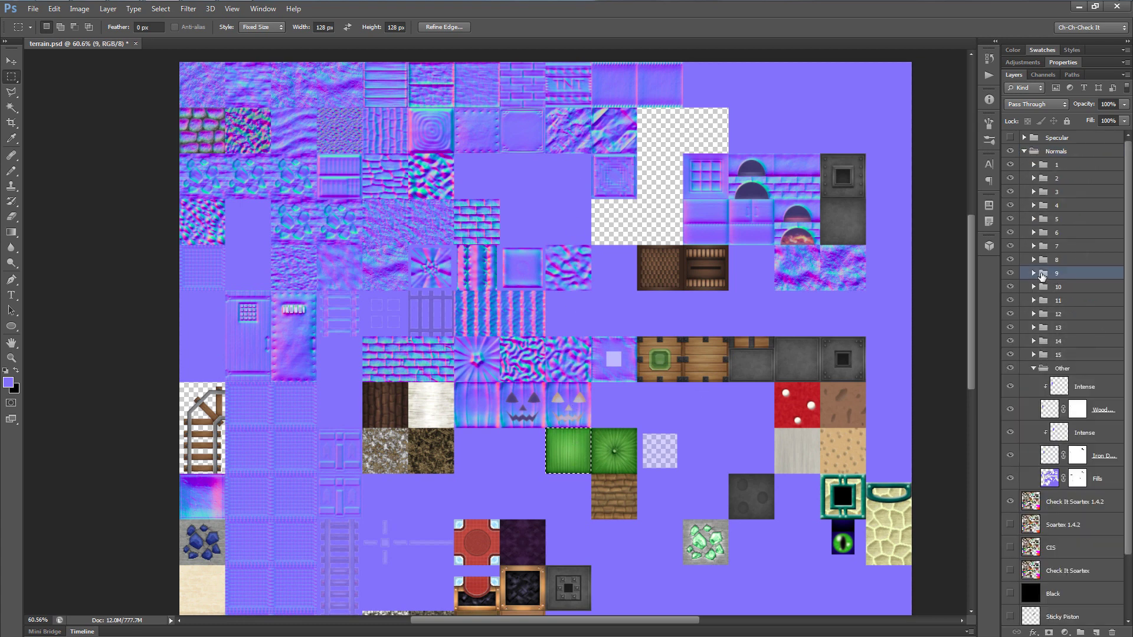
Step: Paste the melon side normal map onto a new layer directly below layer 9-4 in subgroup 9 and check its placement
click(1033, 273)
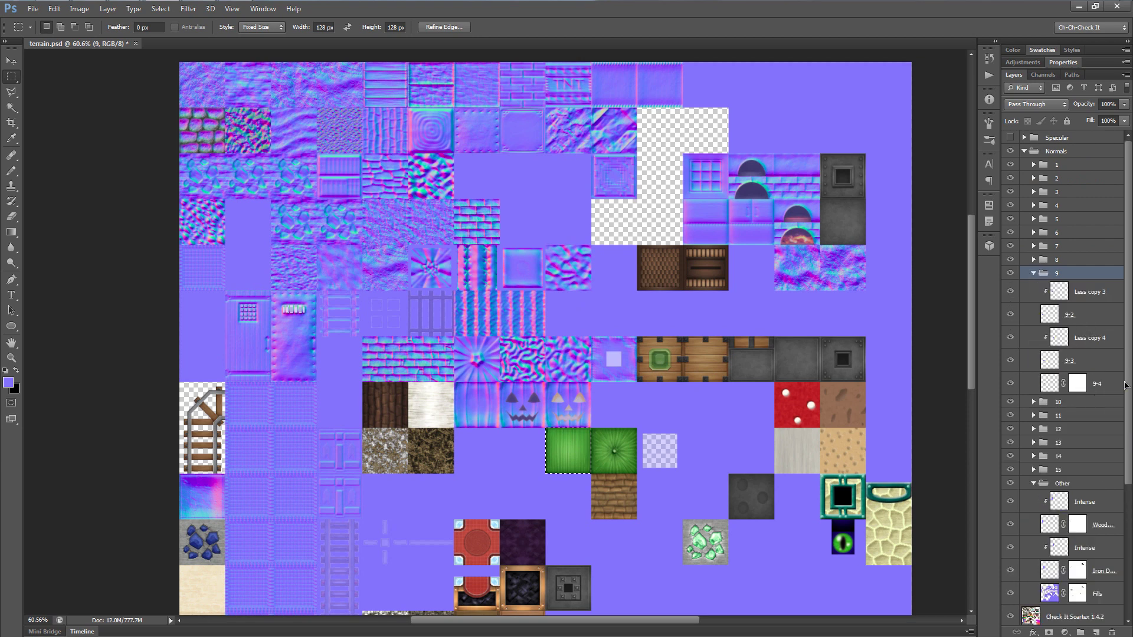
click(1089, 383)
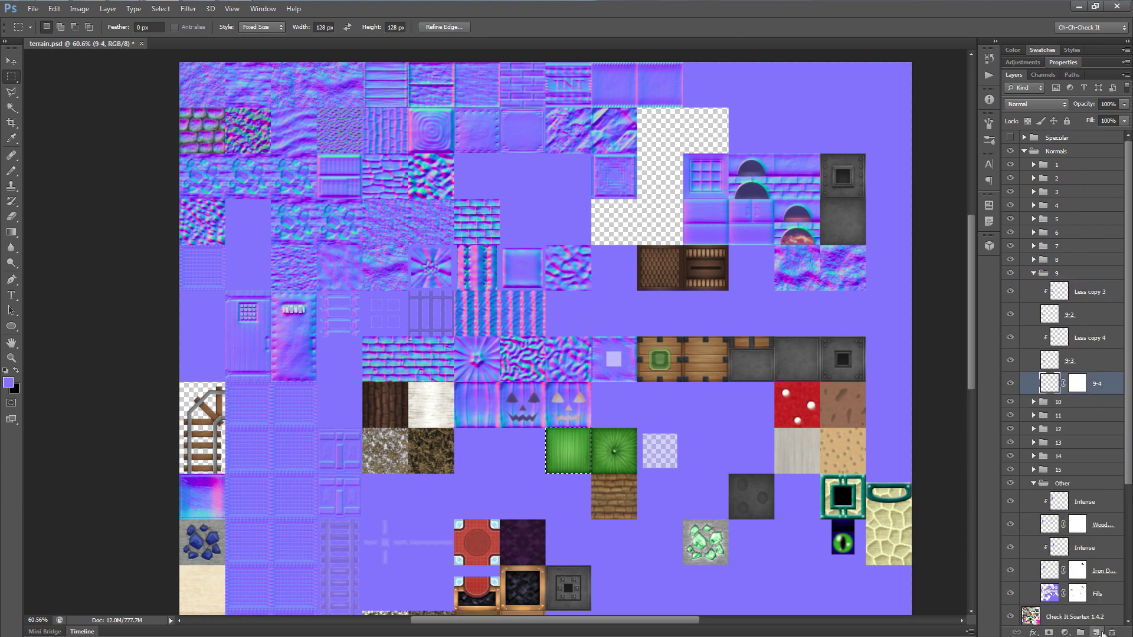
click(1096, 632)
key(ctrl+d)
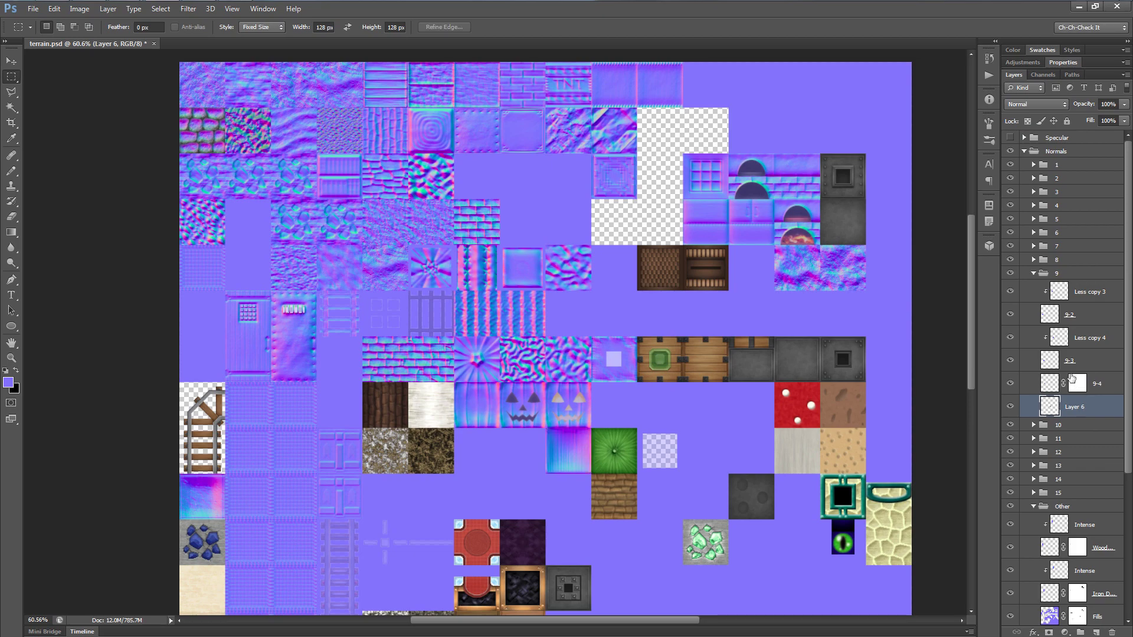
scroll(748, 465, up, 8)
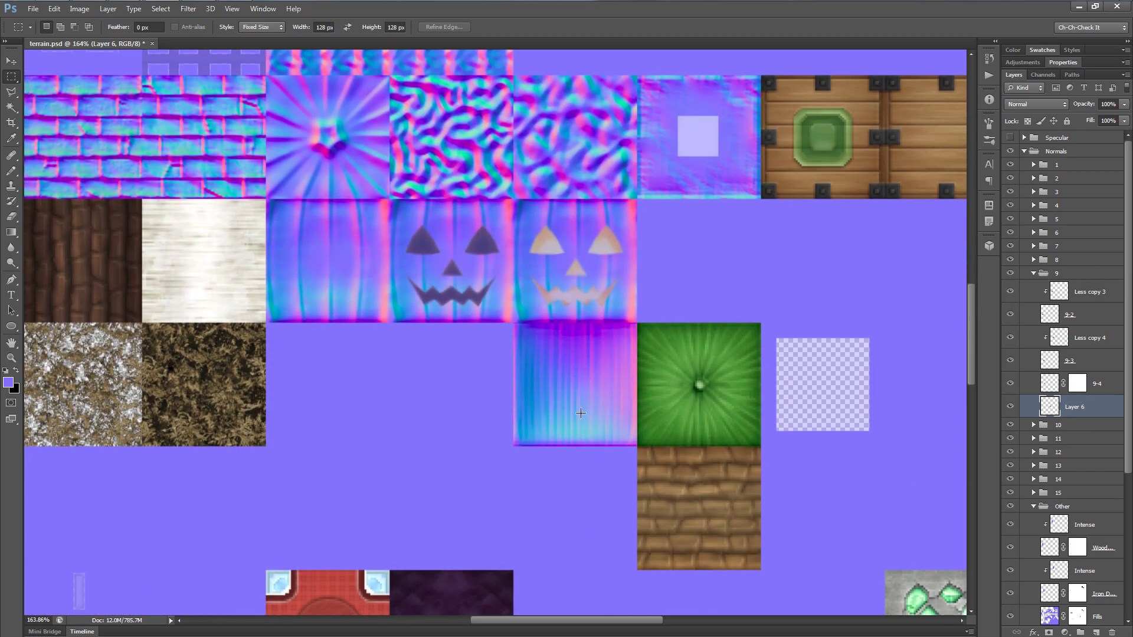
scroll(572, 419, down, 2)
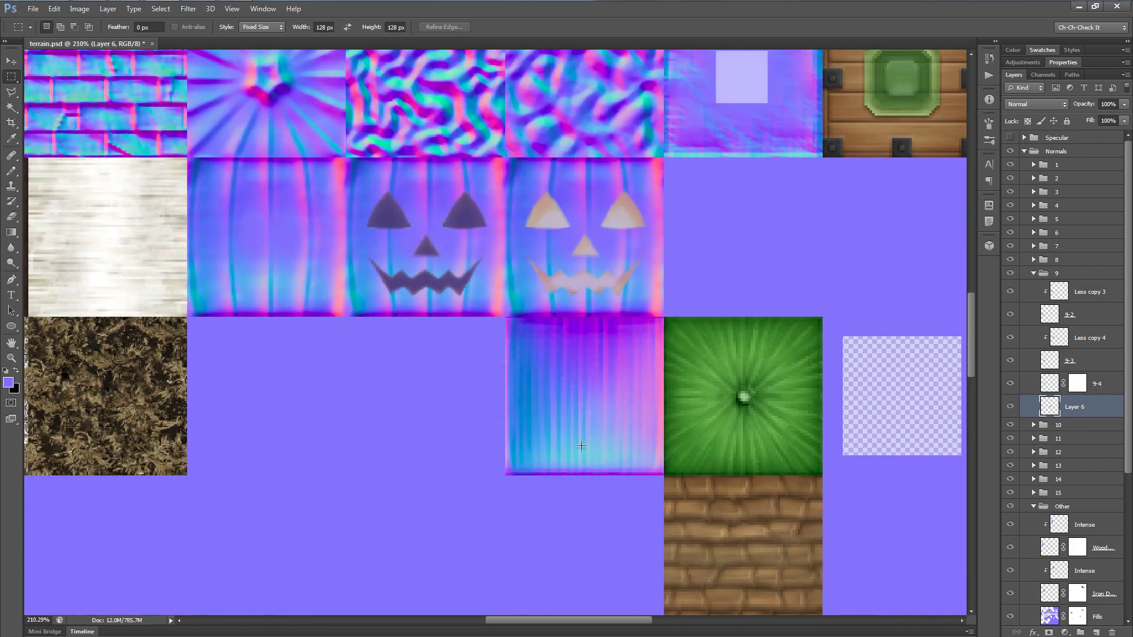
scroll(614, 445, down, 3)
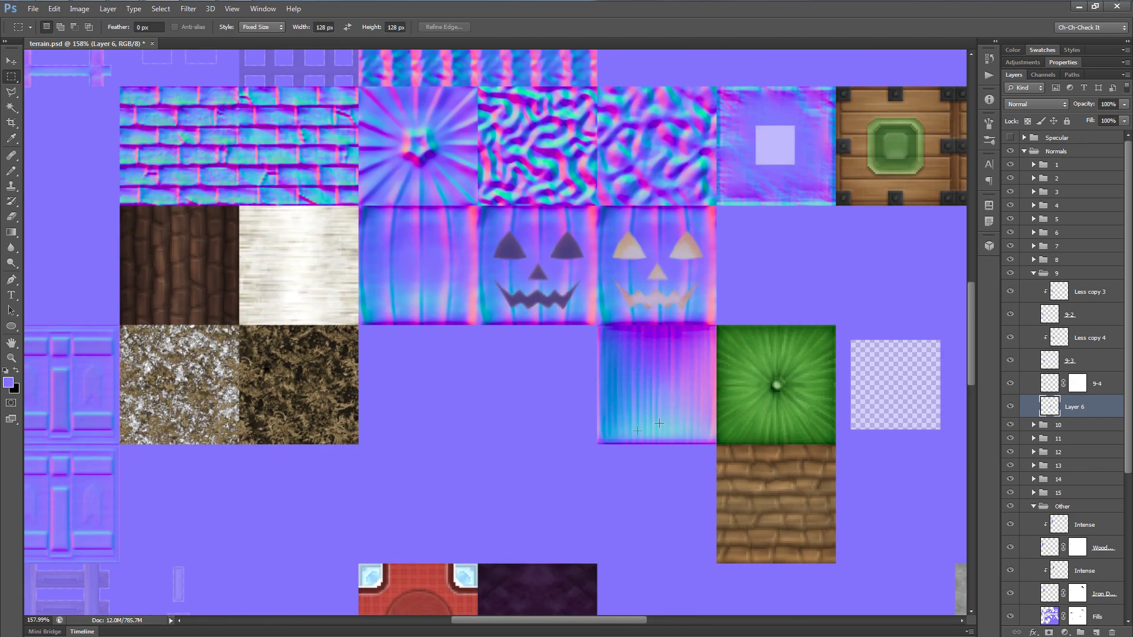
scroll(699, 435, down, 4)
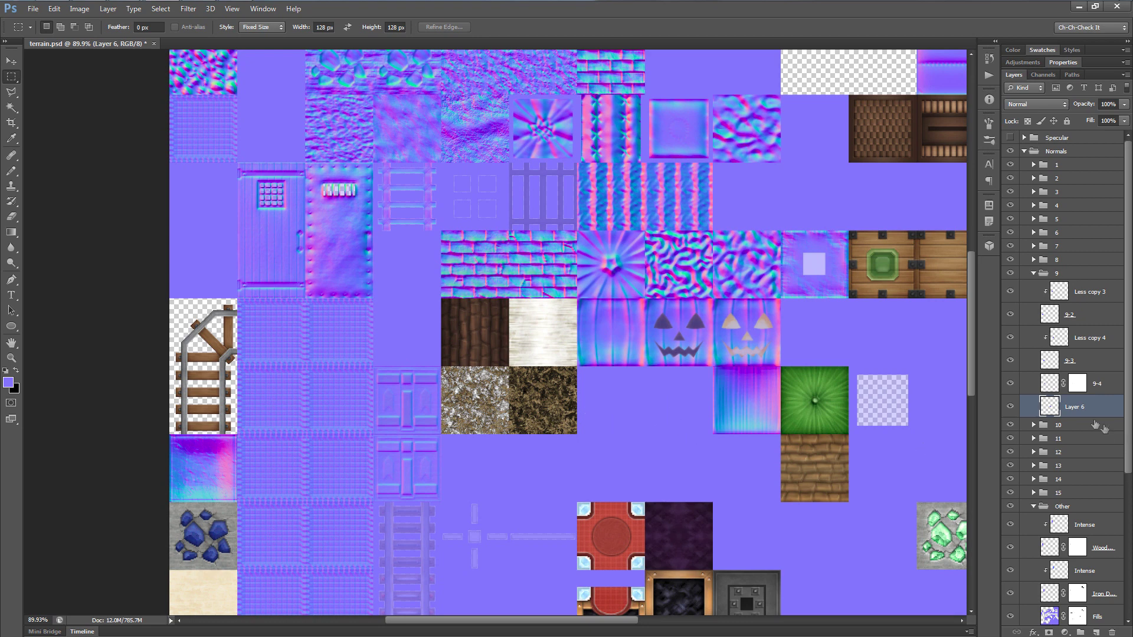
Step: Rename the pasted melon side layer as 9-9
double_click(1076, 407)
text(9-9)
key(Return)
double_click(1074, 409)
key(Return)
click(1011, 407)
Step: Collapse the Normals group and hide the Check It Soartex 1.4.2 texture layer beneath it
scroll(700, 412, down, 2)
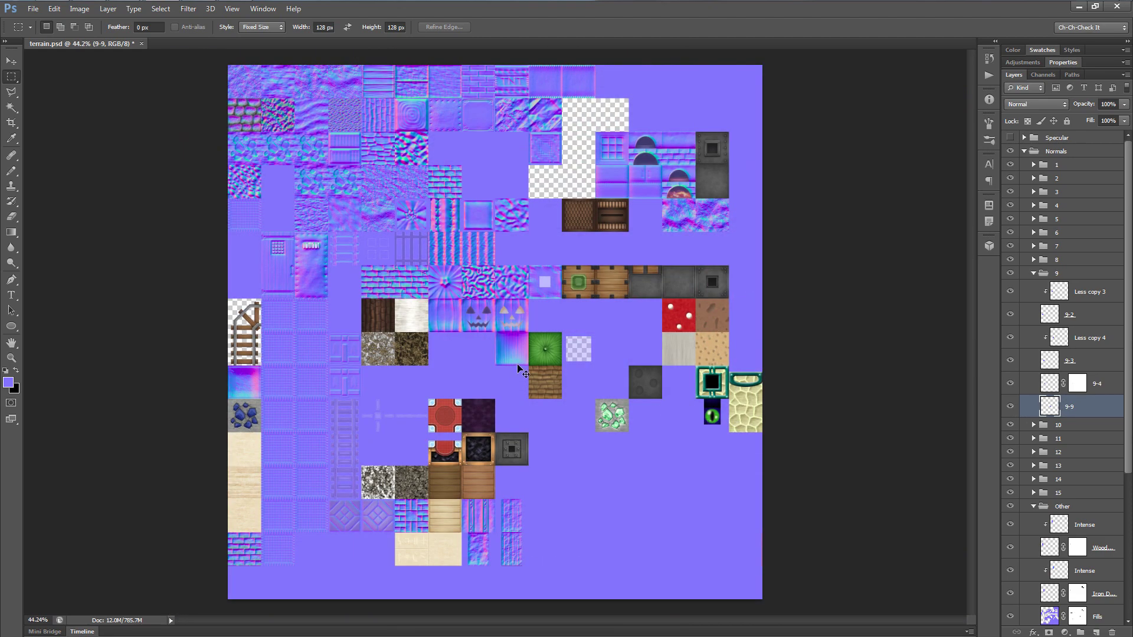
scroll(522, 371, up, 1)
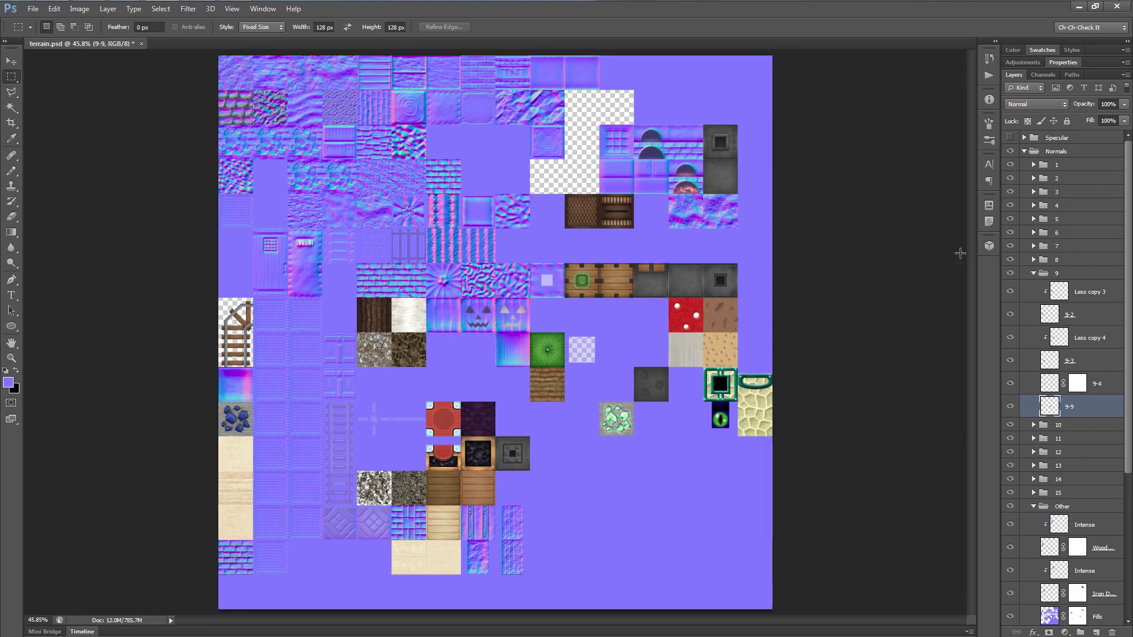
click(1025, 153)
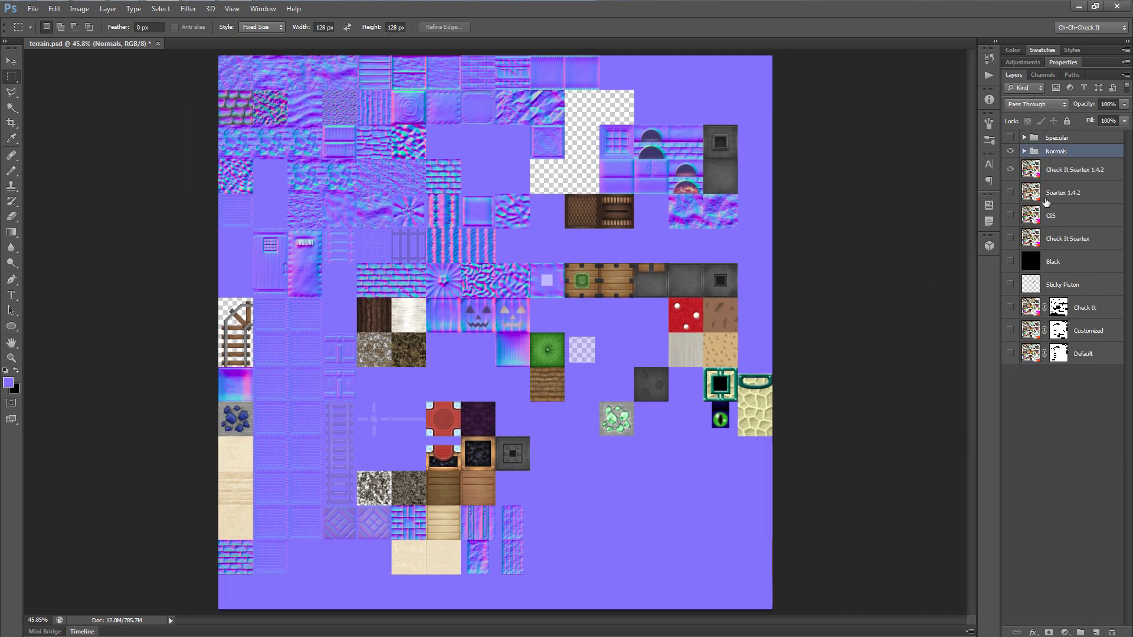
click(1010, 170)
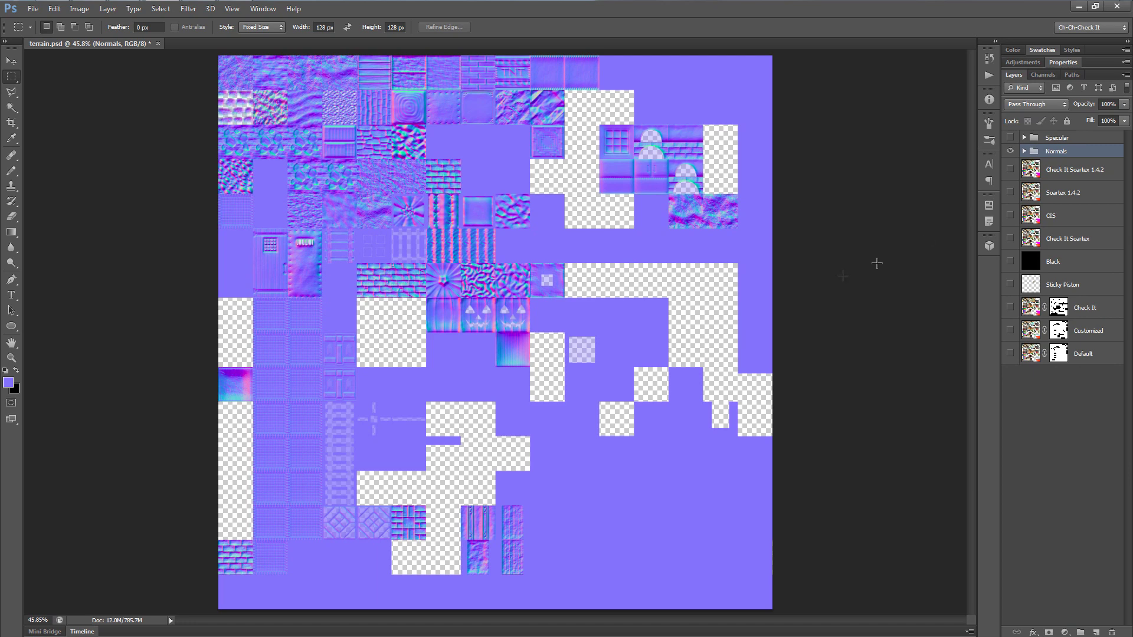
Step: Export the normal maps for web as a transparent PNG-24, replacing terrain_nh.png in the Check It Soartex folder
key(ctrl+alt+shift+s)
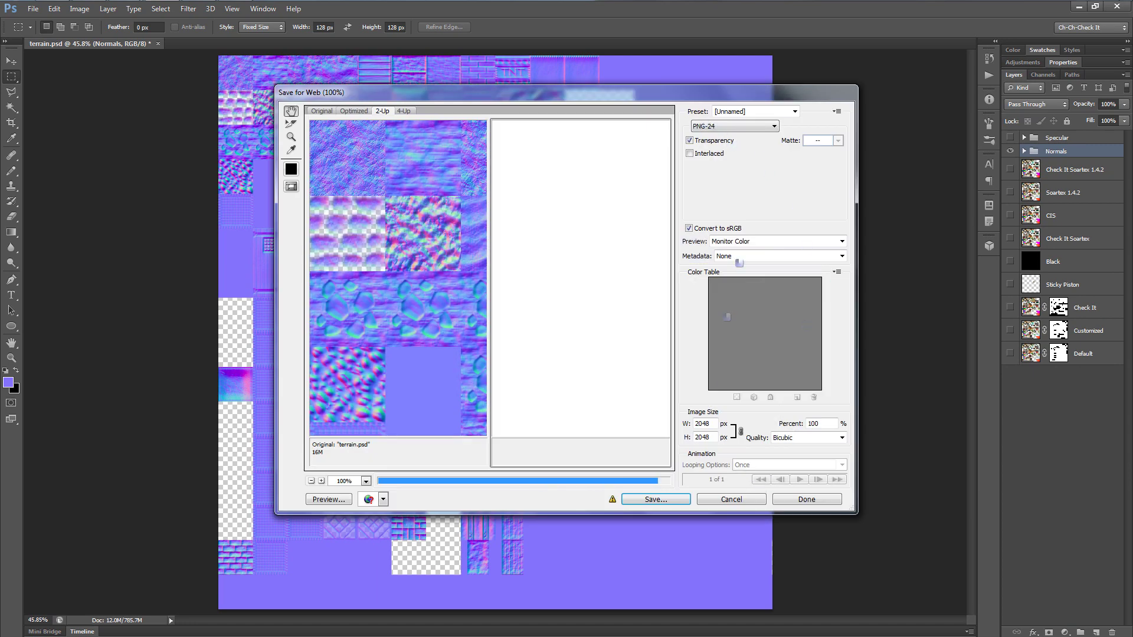
click(655, 499)
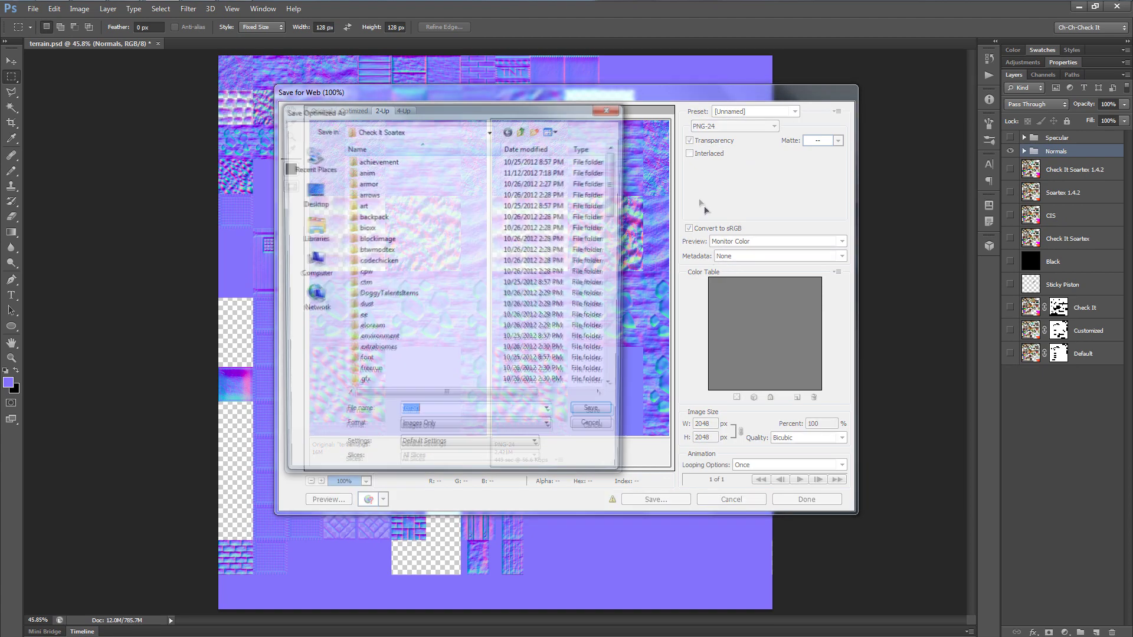
scroll(449, 366, down, 5)
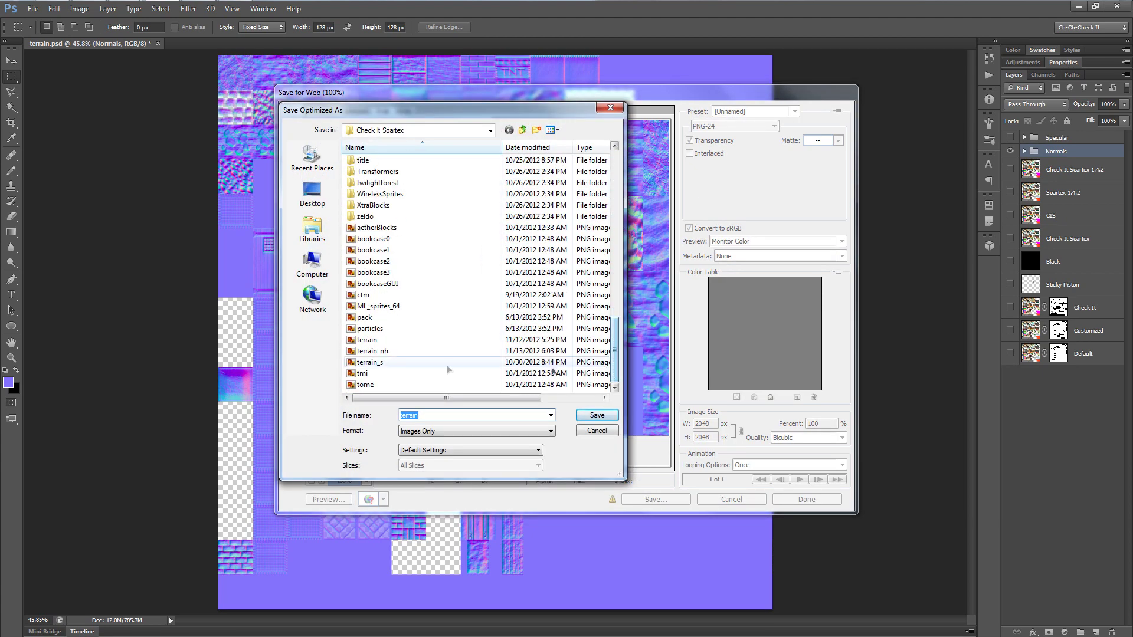
click(373, 351)
click(598, 416)
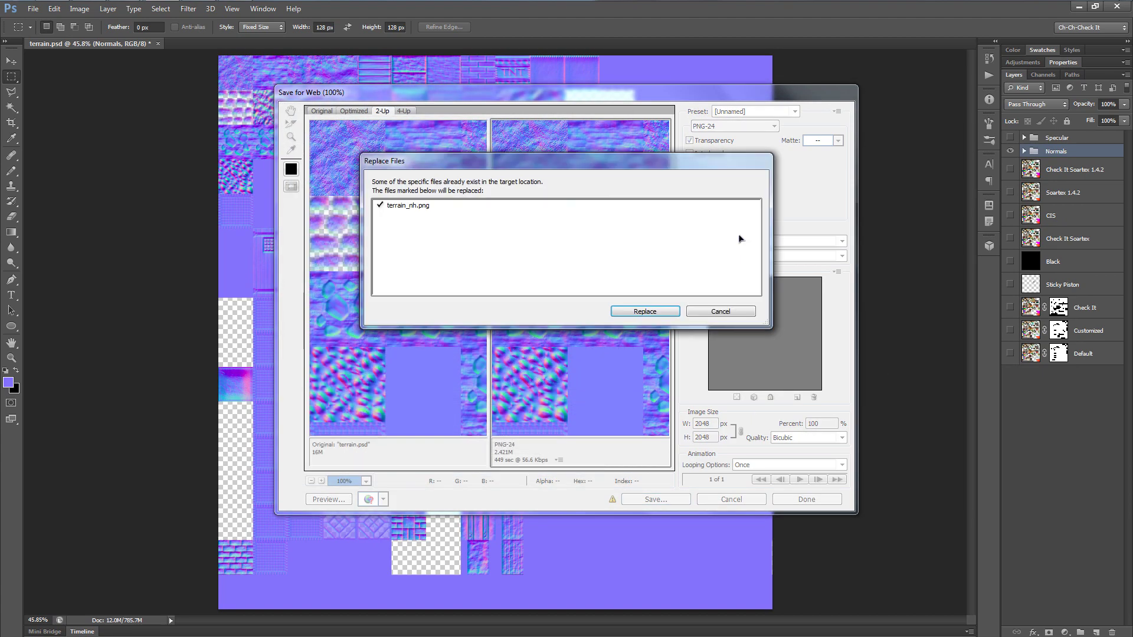
click(664, 314)
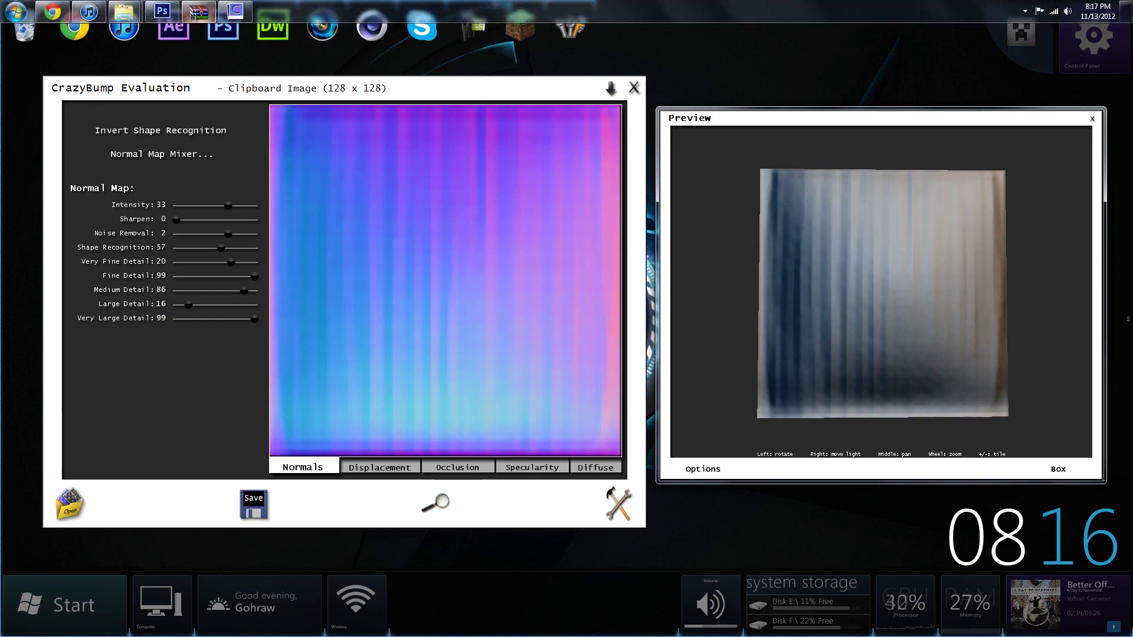
Step: Add the exported terrain_nh file to the Check It Soartex.zip archive in WinRAR using Add and replace files, and check its entry
mouse_move(124, 12)
click(77, 82)
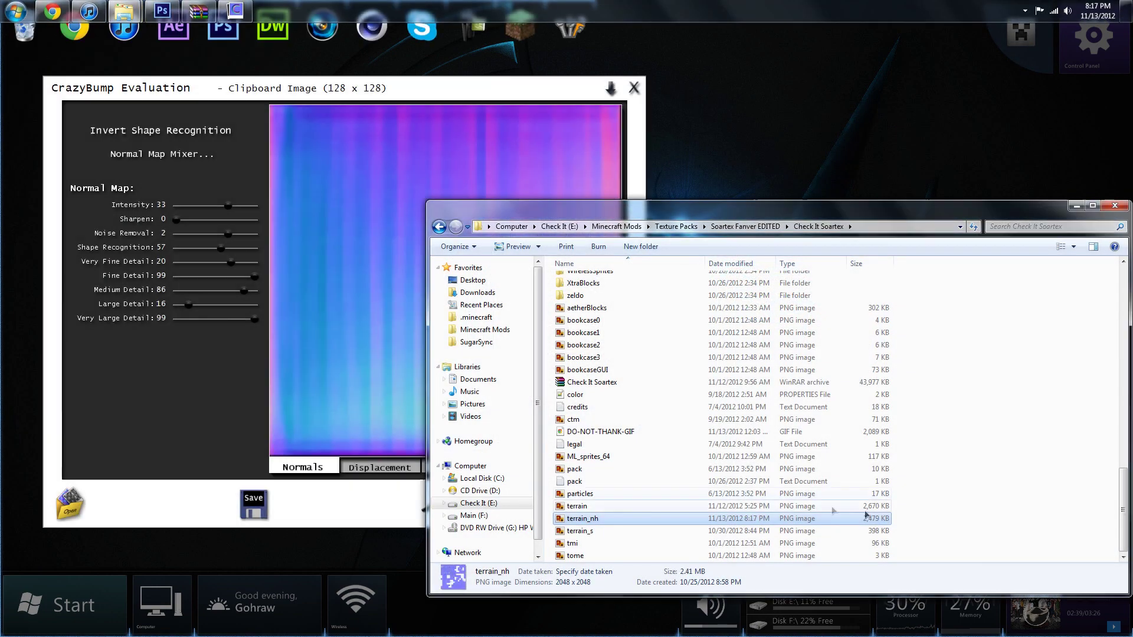
click(198, 9)
drag(568, 112, 515, 68)
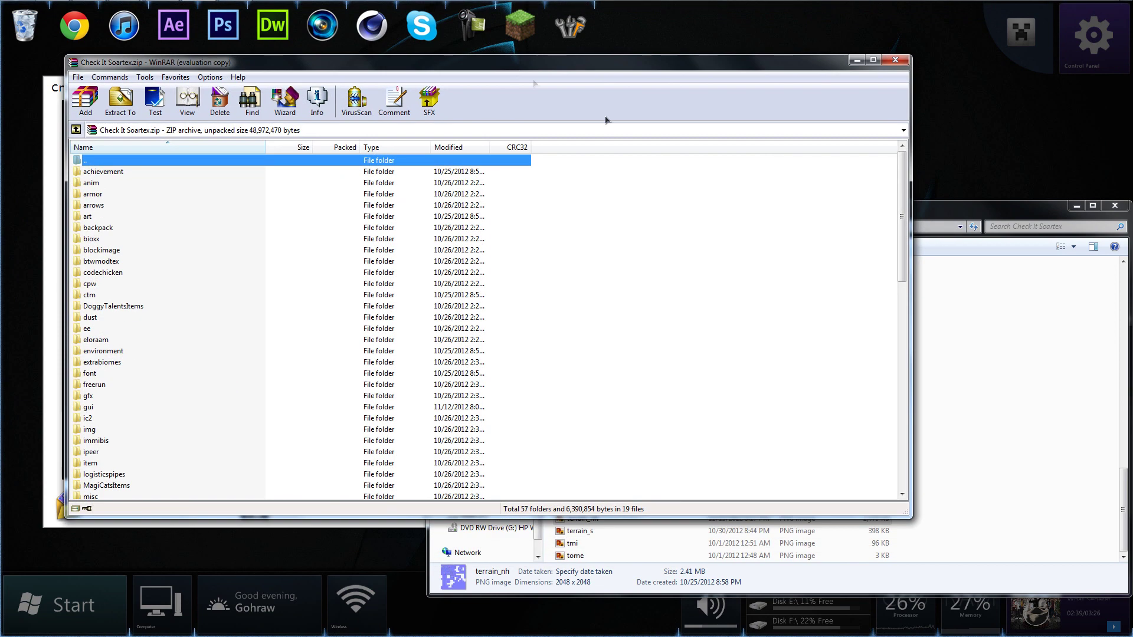
click(1027, 228)
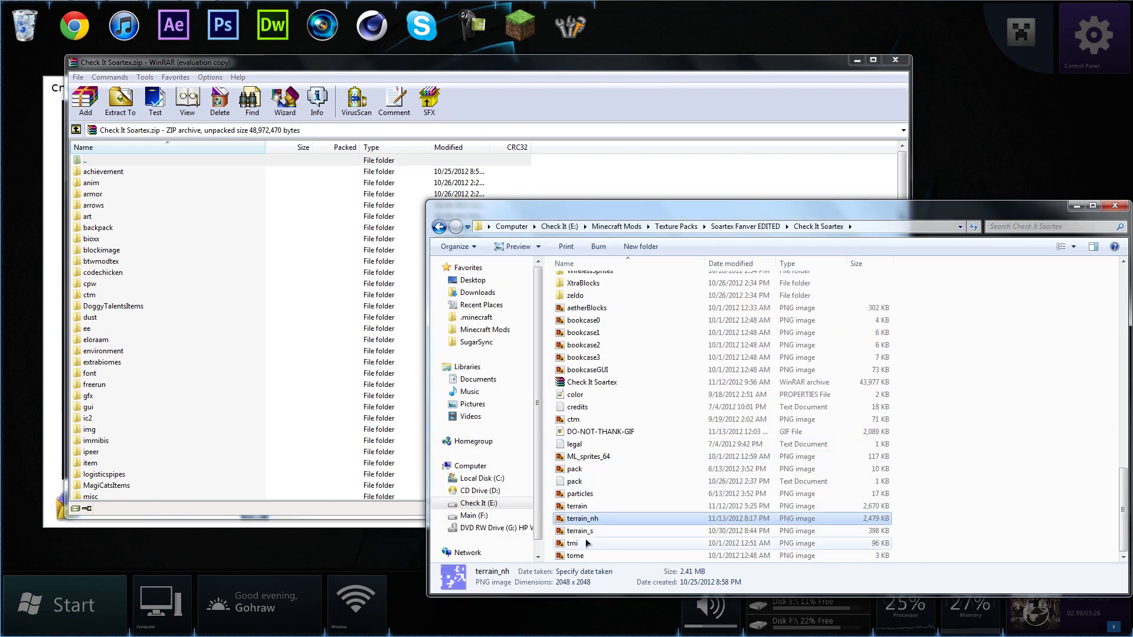
drag(594, 519, 730, 189)
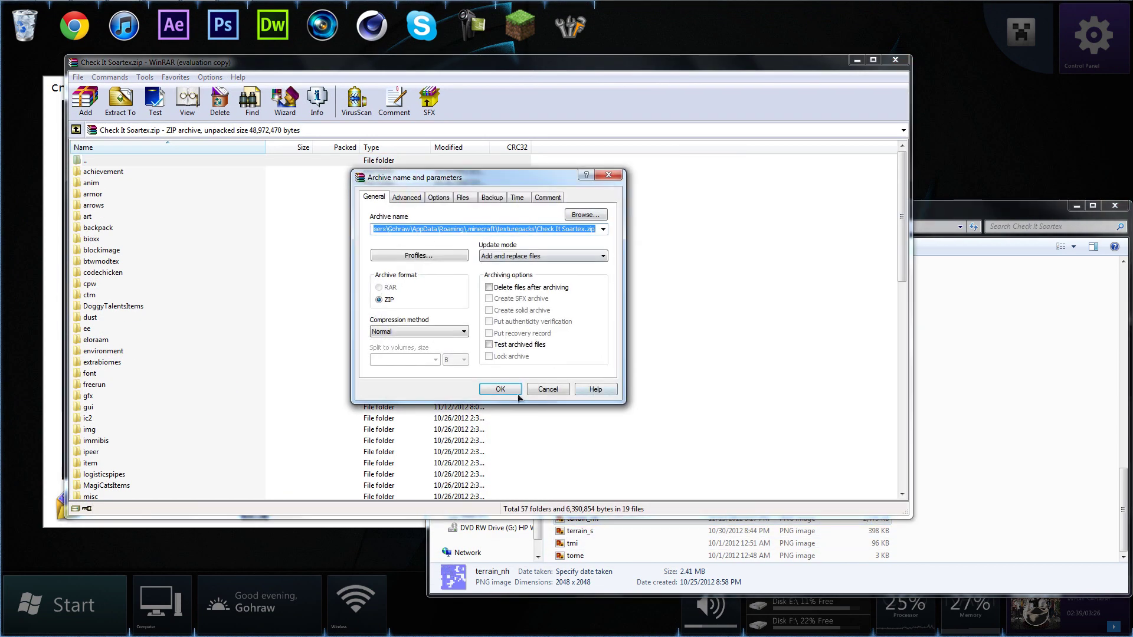
click(501, 389)
drag(902, 217, 901, 435)
click(111, 453)
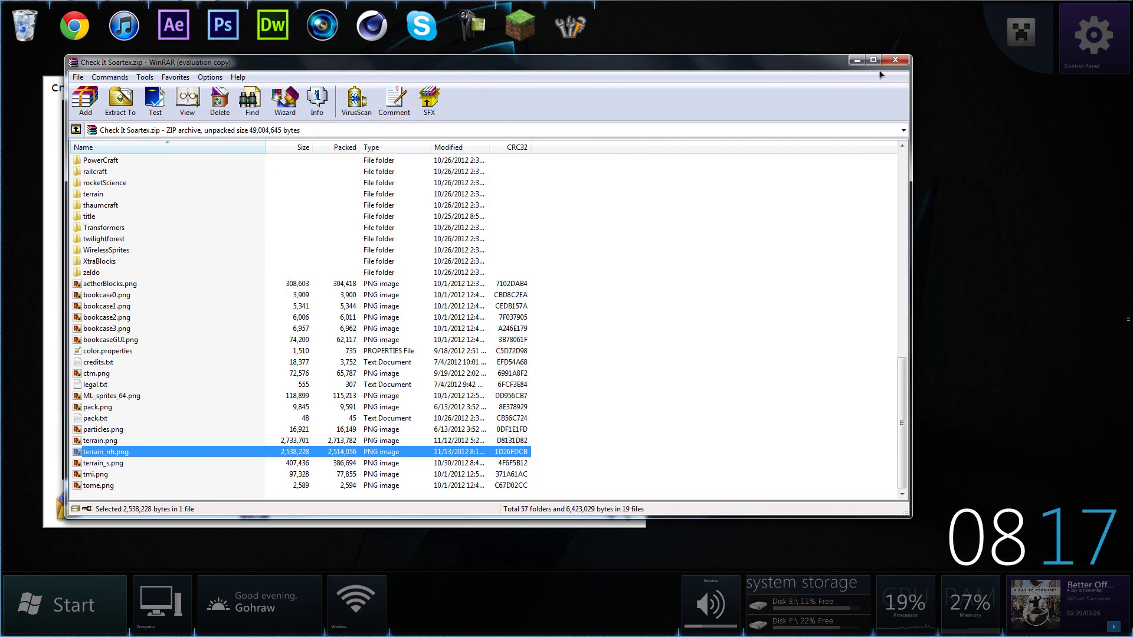
Step: Minimize WinRAR and CrazyBump and switch back to Photoshop
click(857, 60)
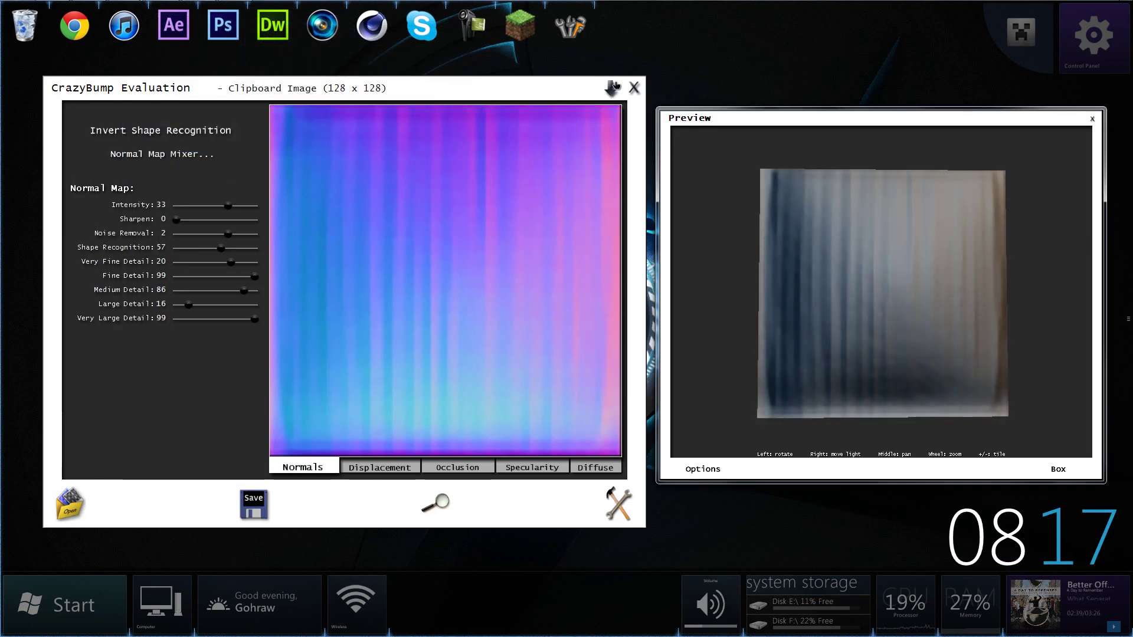
click(617, 90)
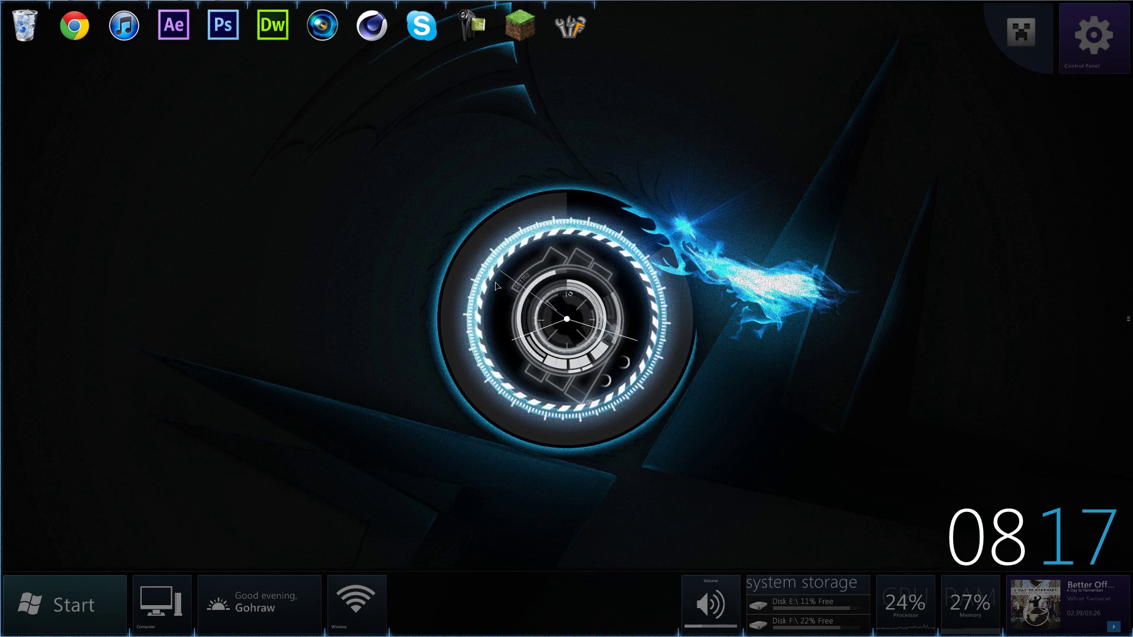
click(226, 54)
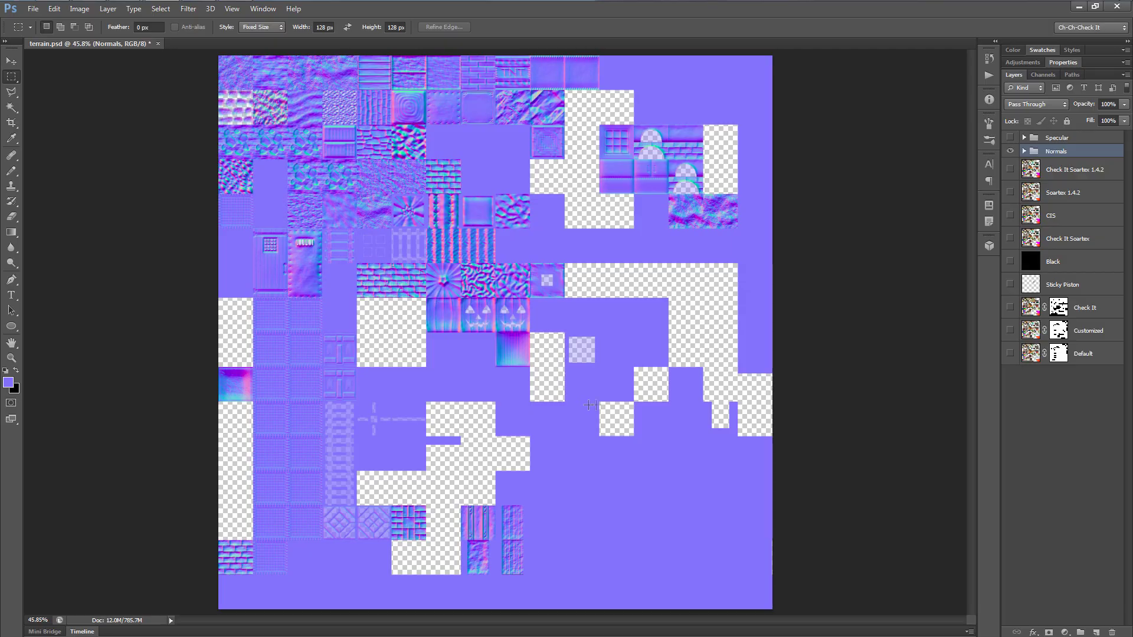
Step: Examine the transparency of the stone, brick, pumpkin and melon normal map tiles up close with the Check It Soartex 1.4.2 layer hidden
click(1011, 170)
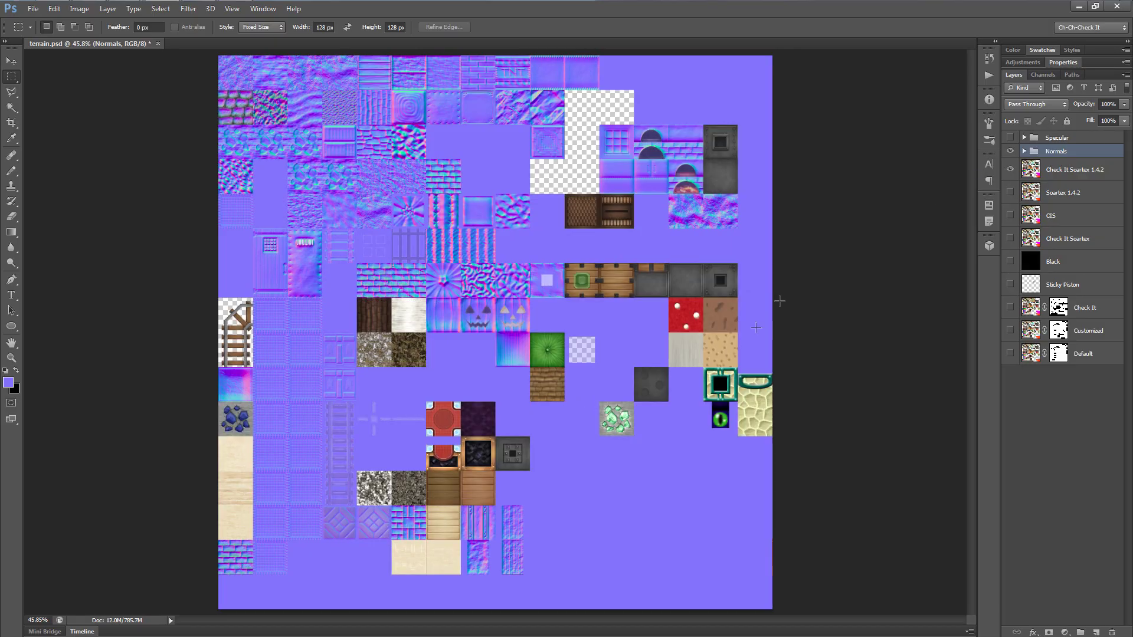
click(1011, 170)
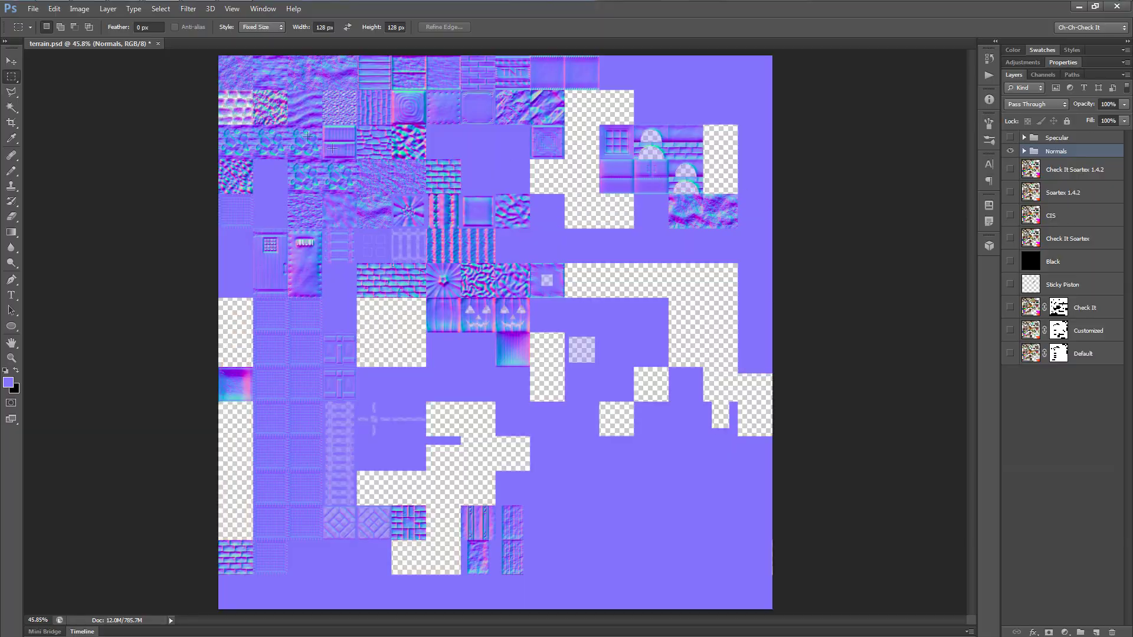
scroll(234, 152, up, 3)
scroll(234, 152, up, 4)
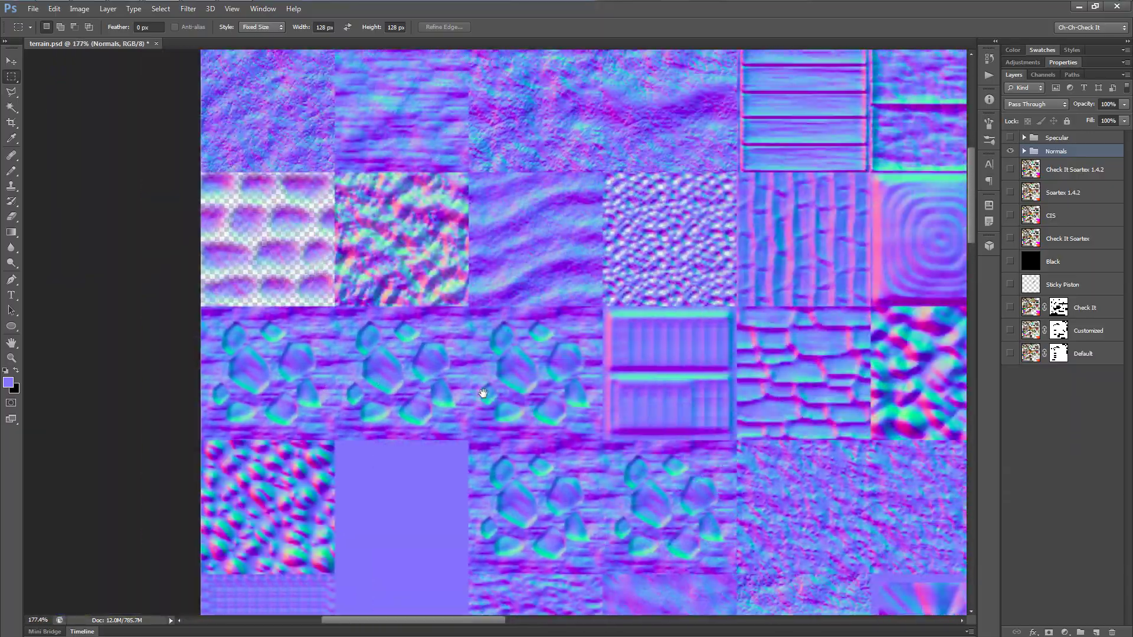
scroll(412, 307, up, 3)
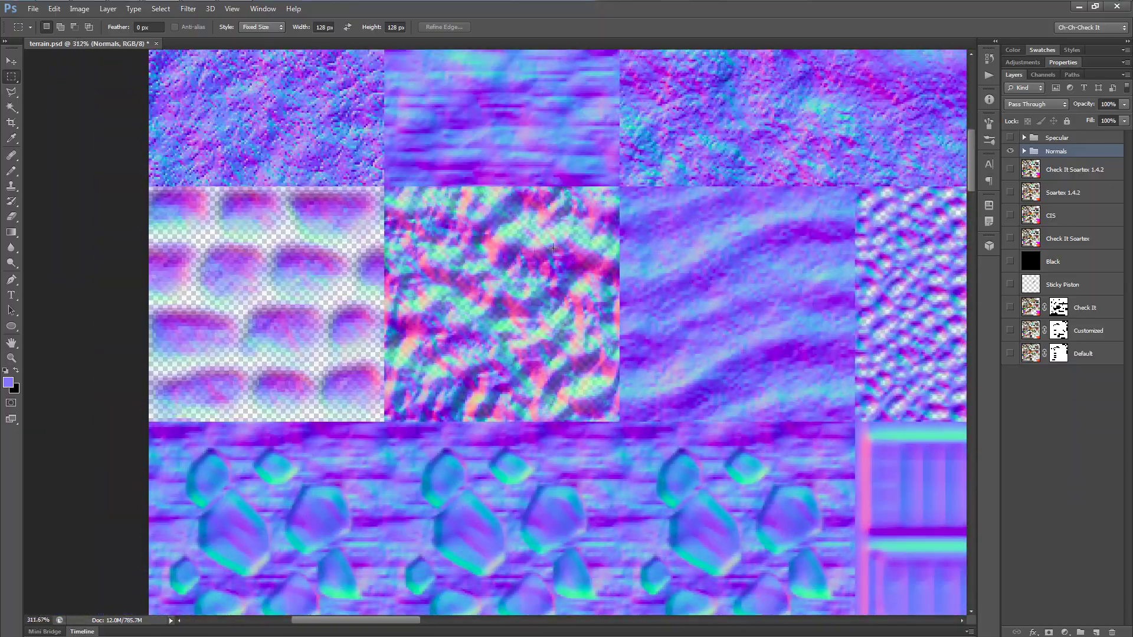
scroll(467, 275, down, 4)
scroll(590, 341, down, 3)
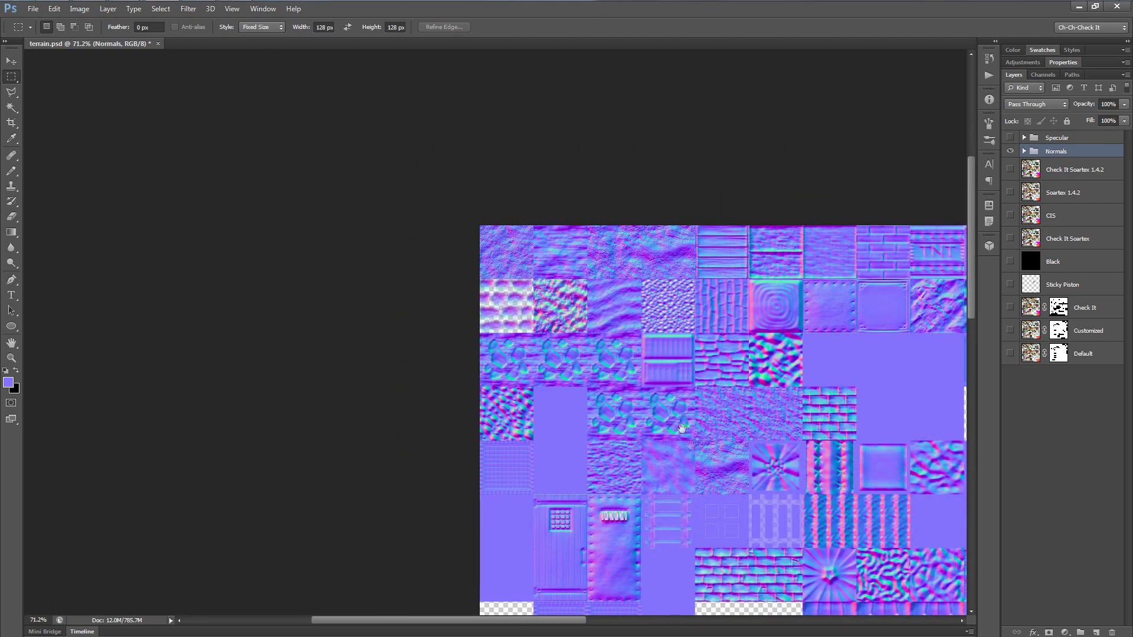
scroll(614, 284, up, 2)
drag(615, 283, 572, 334)
scroll(729, 419, up, 6)
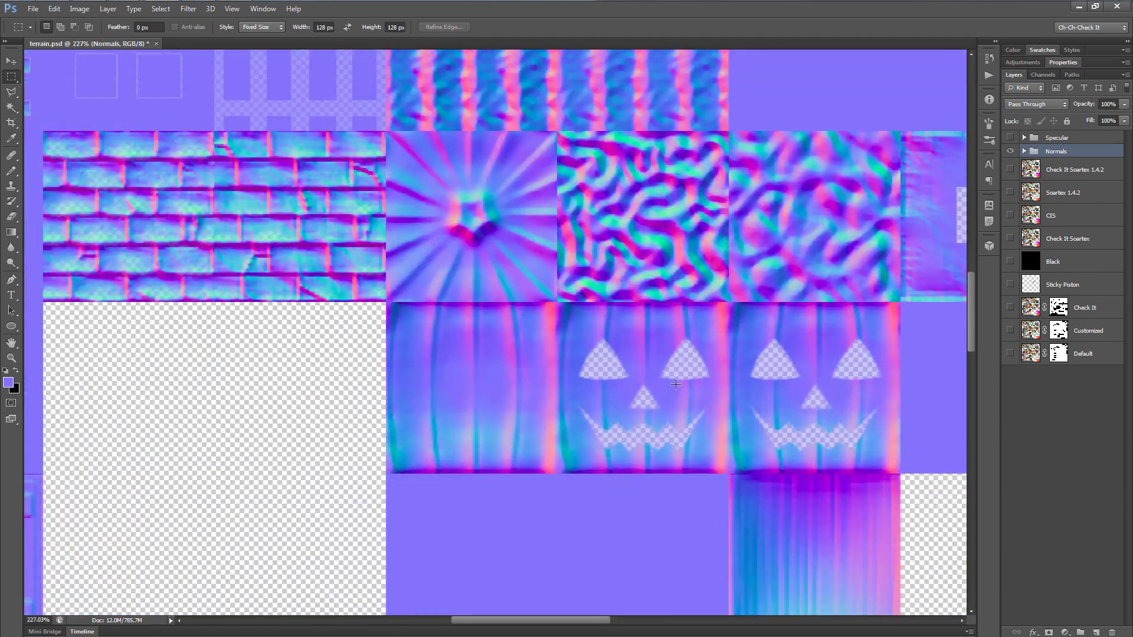
drag(735, 431, 652, 381)
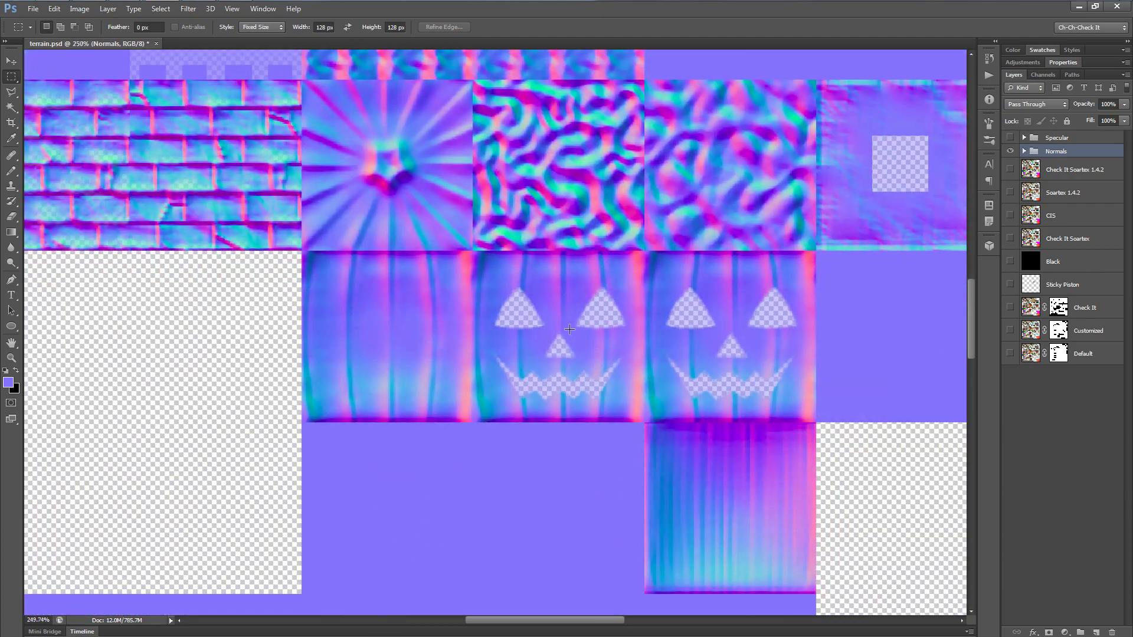
scroll(572, 329, up, 1)
scroll(623, 366, down, 10)
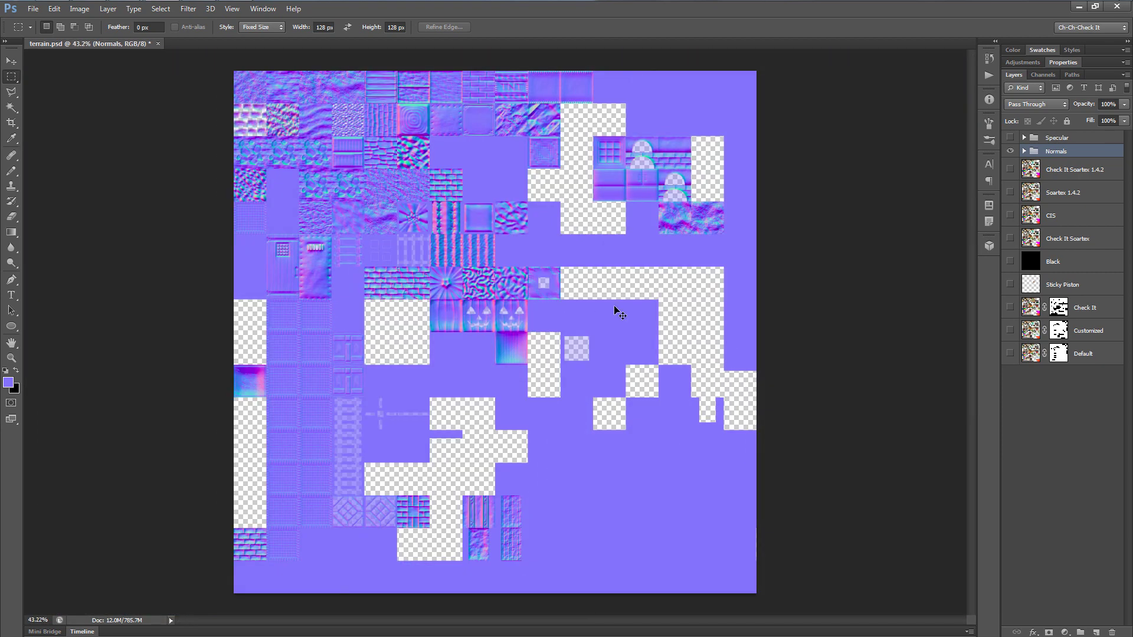
scroll(617, 310, up, 1)
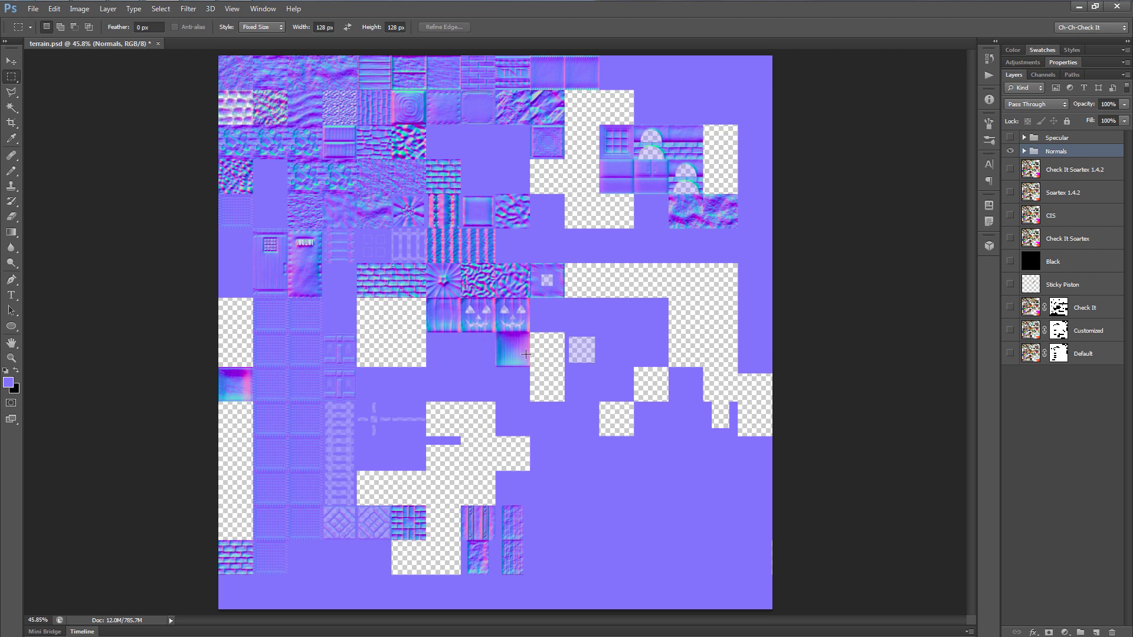
Step: Show the Check It Soartex 1.4.2 layer again and toggle the Normals group off and on to compare the textures with their normal maps
click(1011, 171)
click(1010, 151)
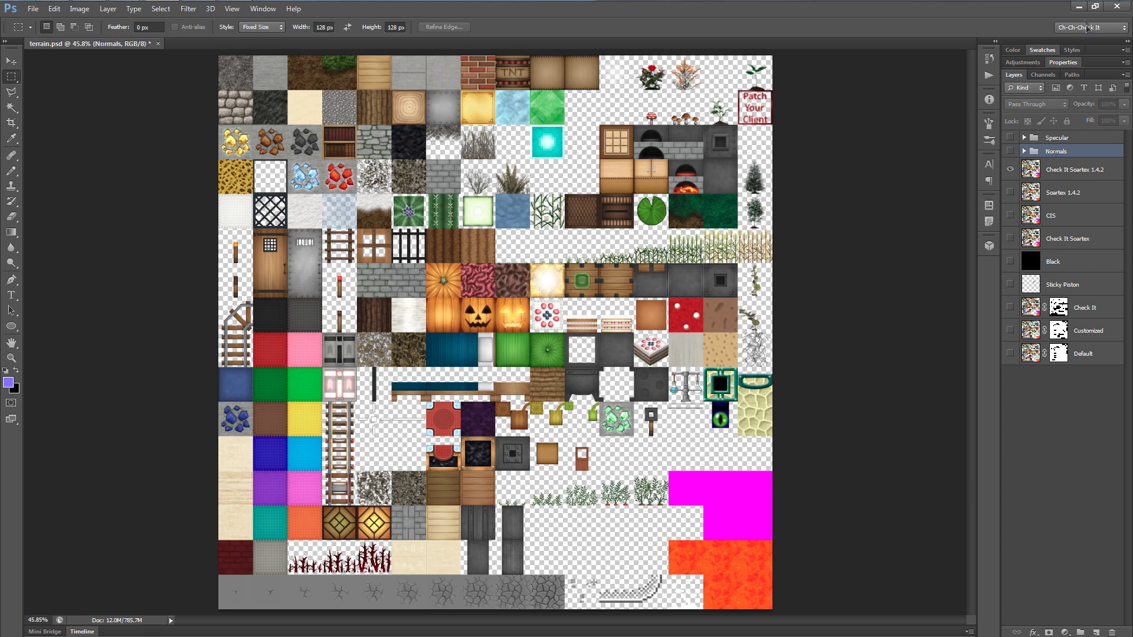
click(1011, 152)
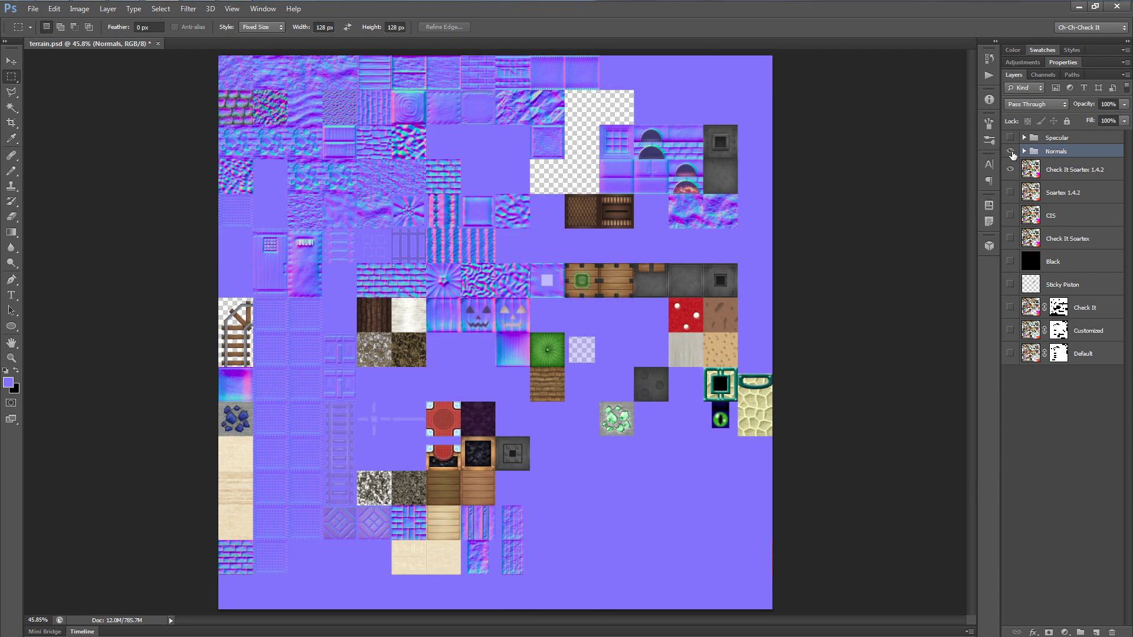